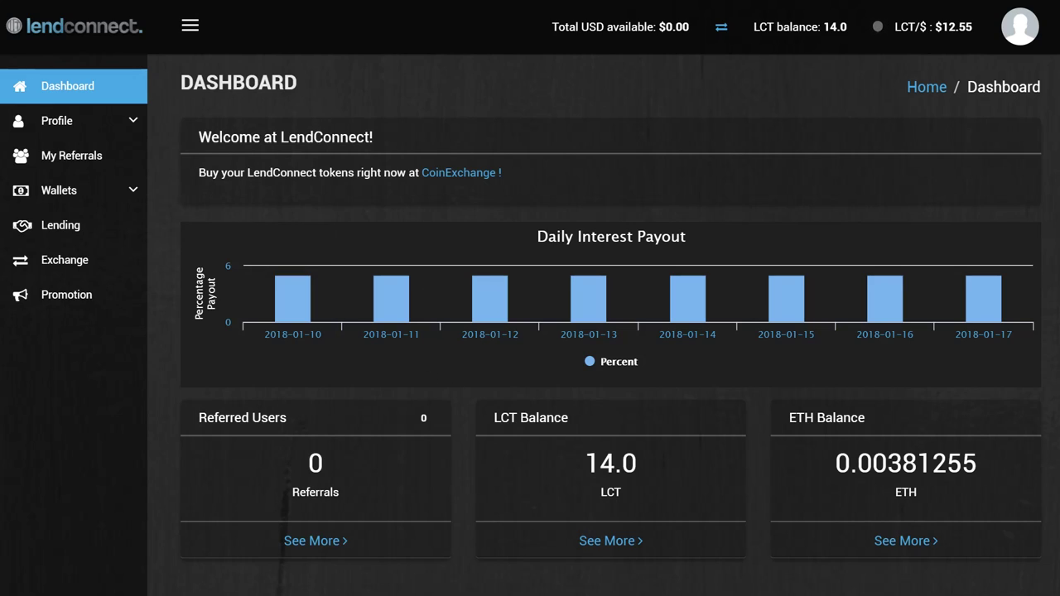
# Highlight the 14.0 LCT and ETH balances, then open the LCT card's See More wallet page.
pyautogui.moveTo(584, 464); pyautogui.dragTo(638, 464)
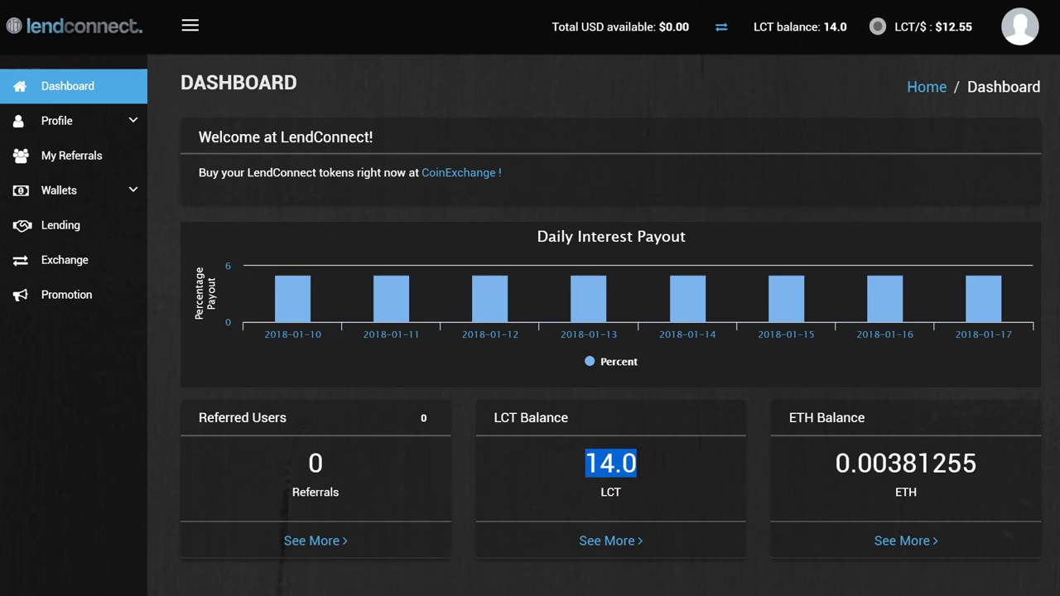
pyautogui.click(647, 470)
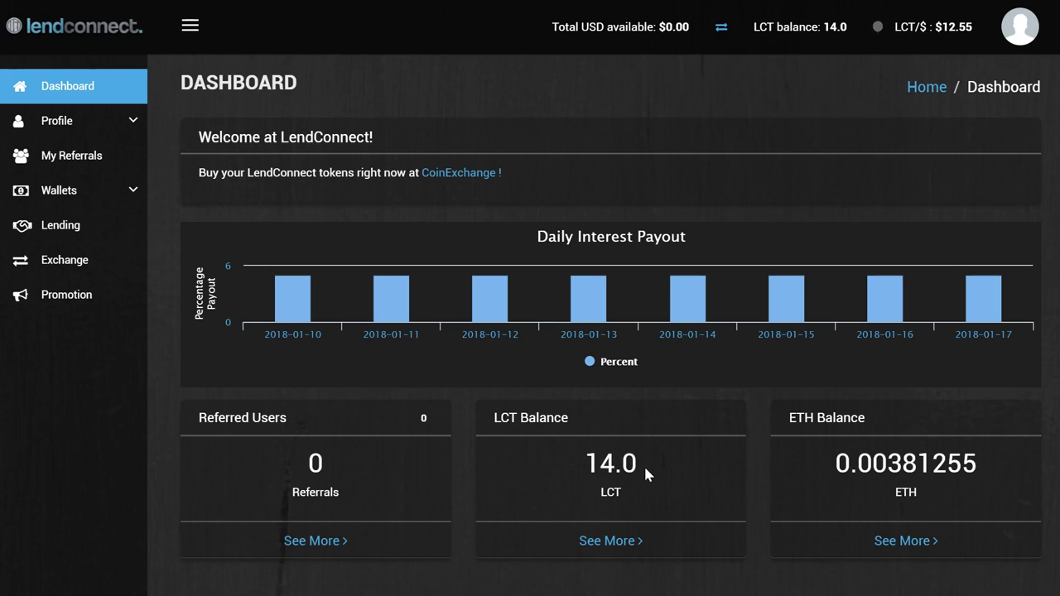
pyautogui.moveTo(642, 465); pyautogui.dragTo(579, 457)
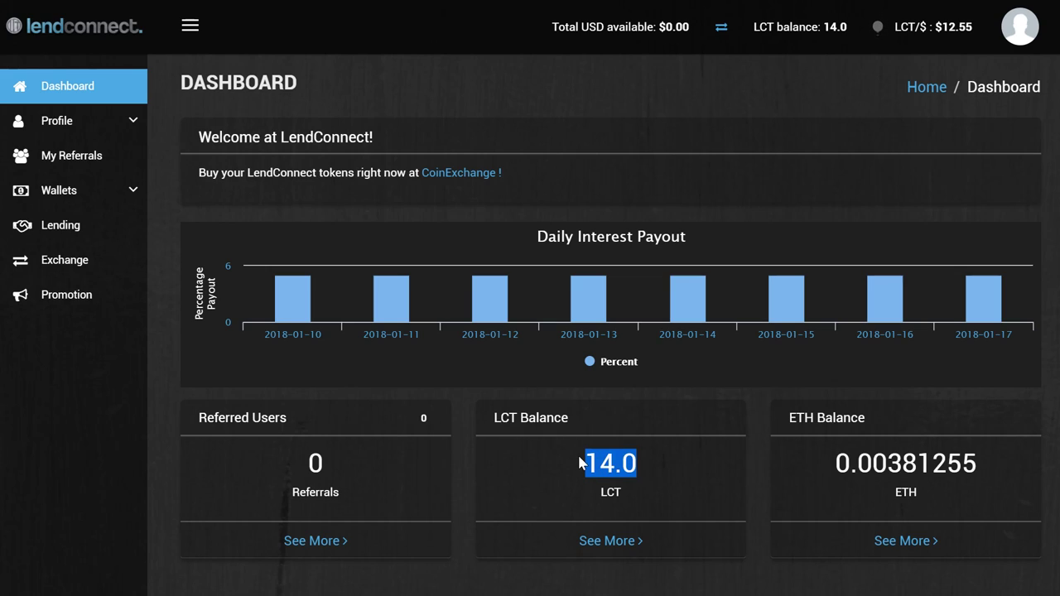
pyautogui.click(579, 462)
pyautogui.moveTo(835, 472); pyautogui.dragTo(901, 465)
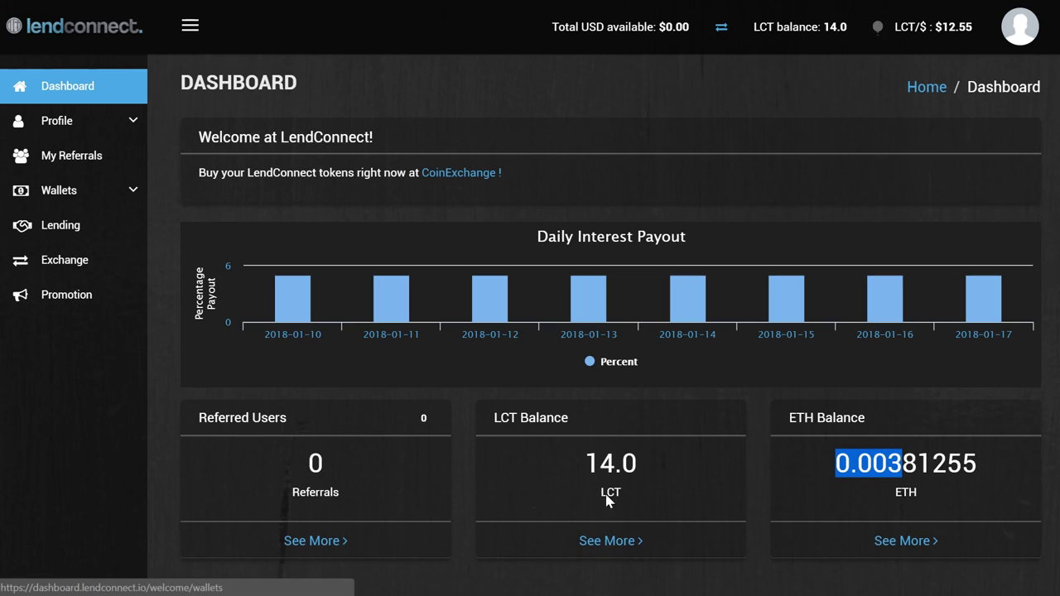
pyautogui.doubleClick(590, 517)
pyautogui.click(607, 545)
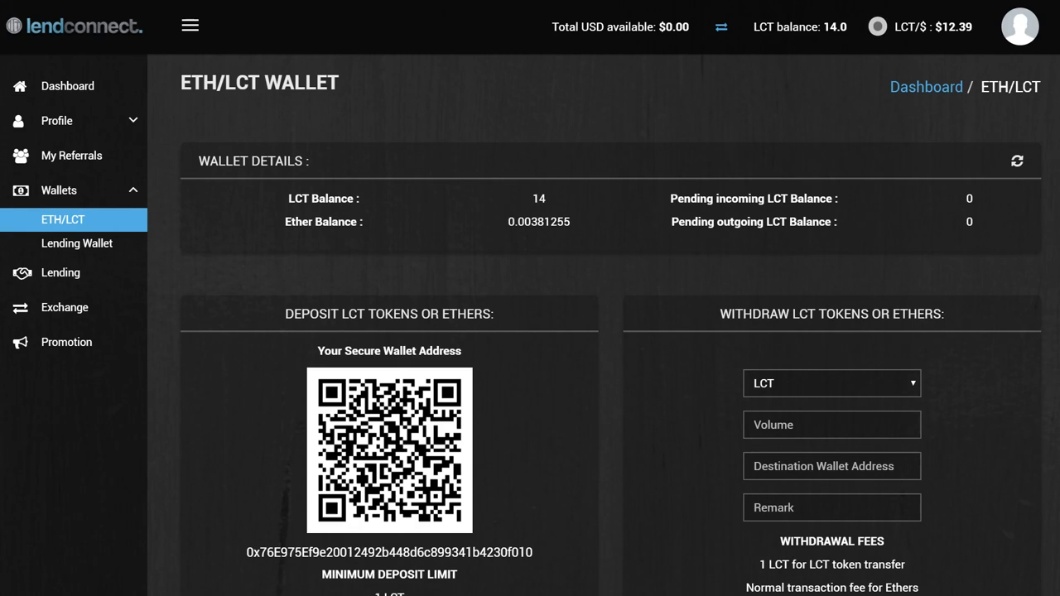
pyautogui.moveTo(670, 198); pyautogui.dragTo(947, 200)
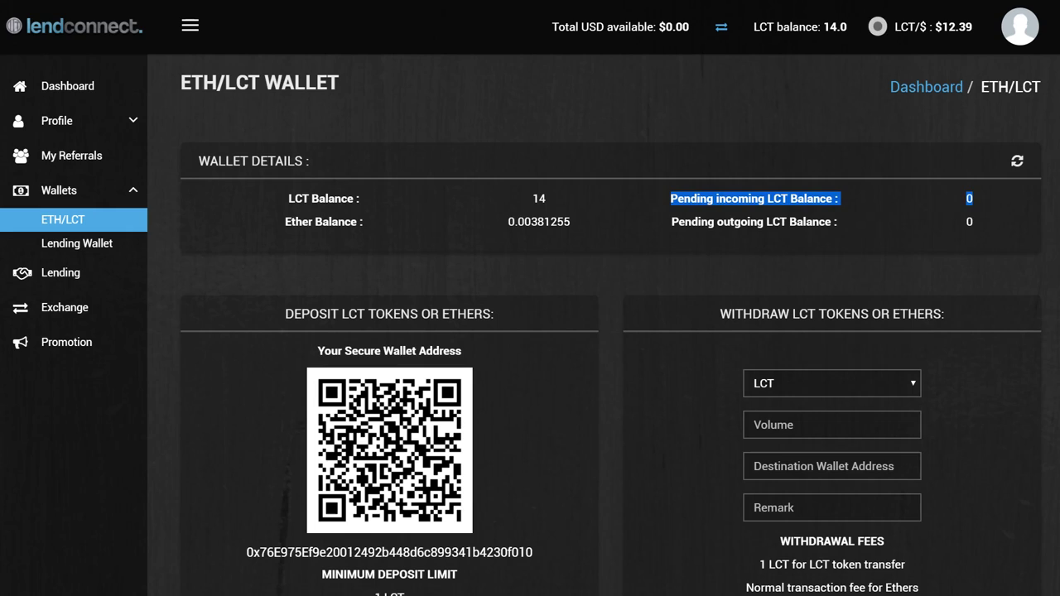
pyautogui.moveTo(670, 198); pyautogui.dragTo(751, 199)
pyautogui.click(751, 198)
pyautogui.moveTo(671, 199); pyautogui.dragTo(646, 197)
pyautogui.click(975, 194)
pyautogui.click(644, 197)
pyautogui.moveTo(286, 198); pyautogui.dragTo(580, 203)
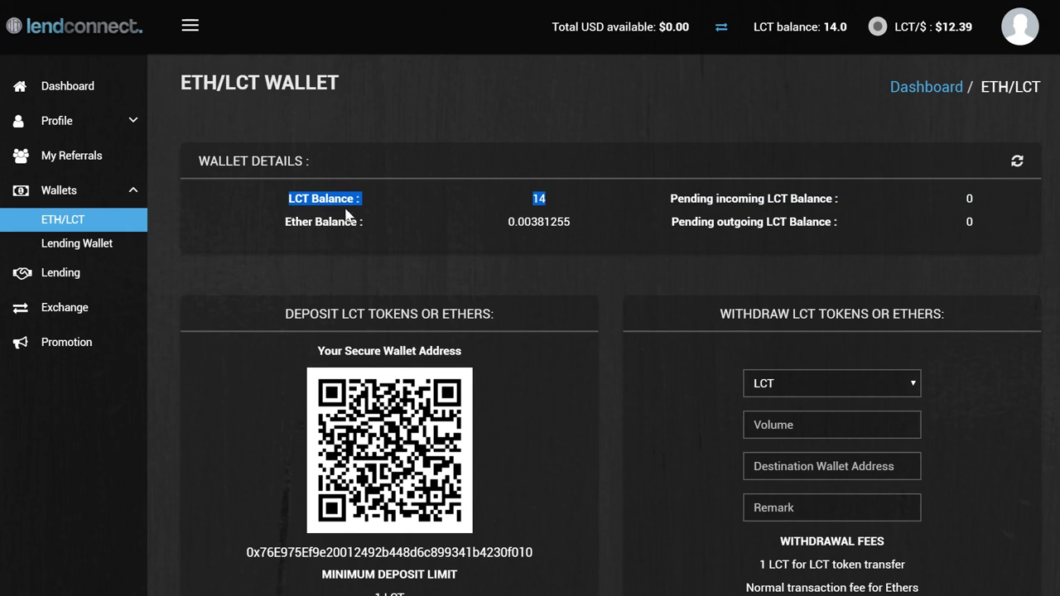
pyautogui.moveTo(286, 222); pyautogui.dragTo(582, 213)
pyautogui.scroll(-2, 530, 364)
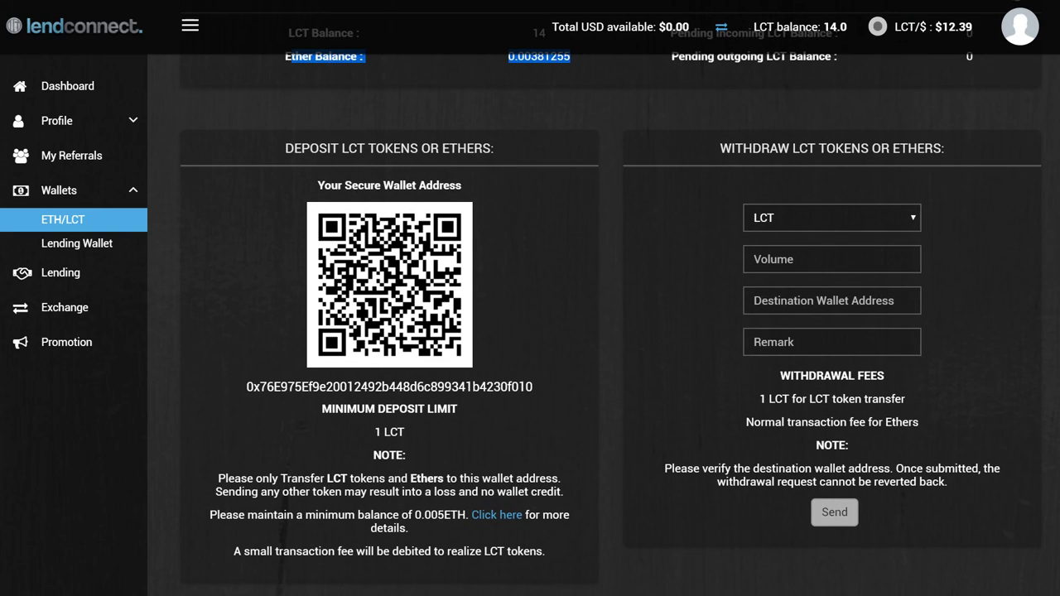
pyautogui.scroll(2, 448, 495)
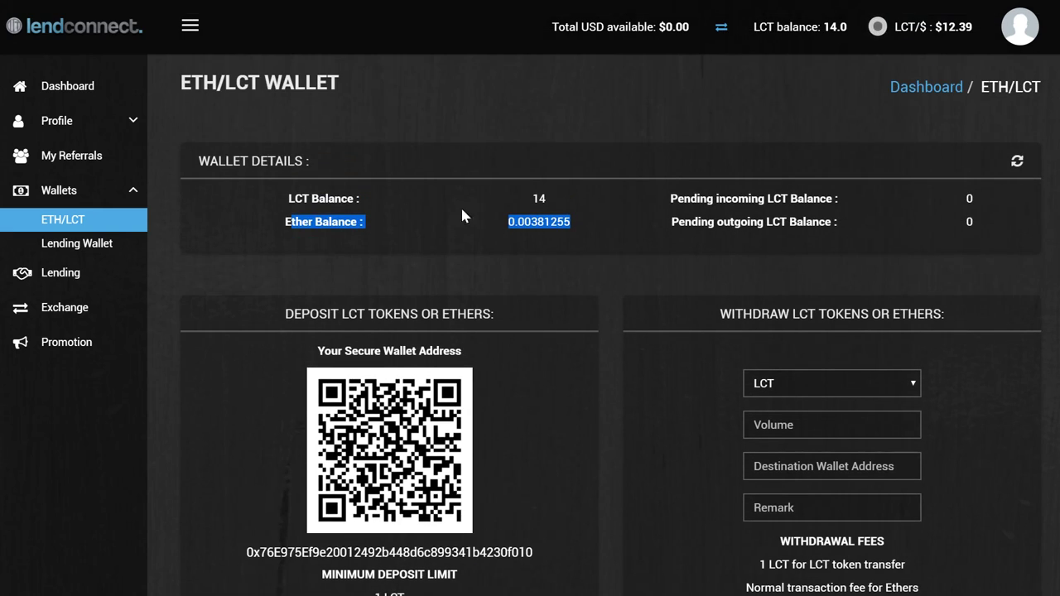
pyautogui.moveTo(325, 199); pyautogui.dragTo(582, 204)
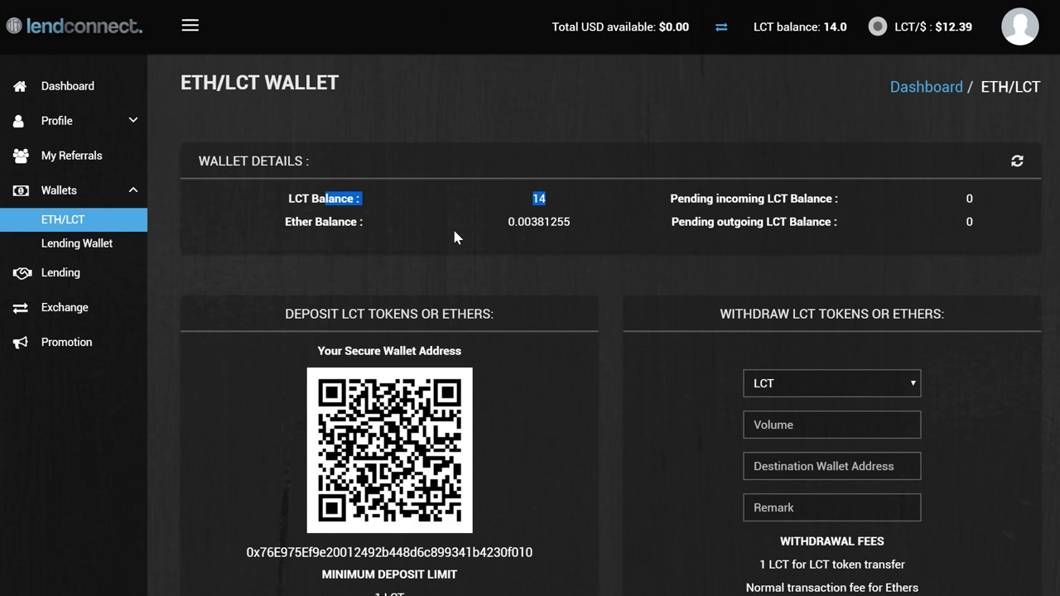
pyautogui.scroll(-4, 454, 238)
pyautogui.moveTo(413, 349); pyautogui.dragTo(465, 349)
pyautogui.scroll(4, 468, 394)
pyautogui.scroll(-2, 468, 394)
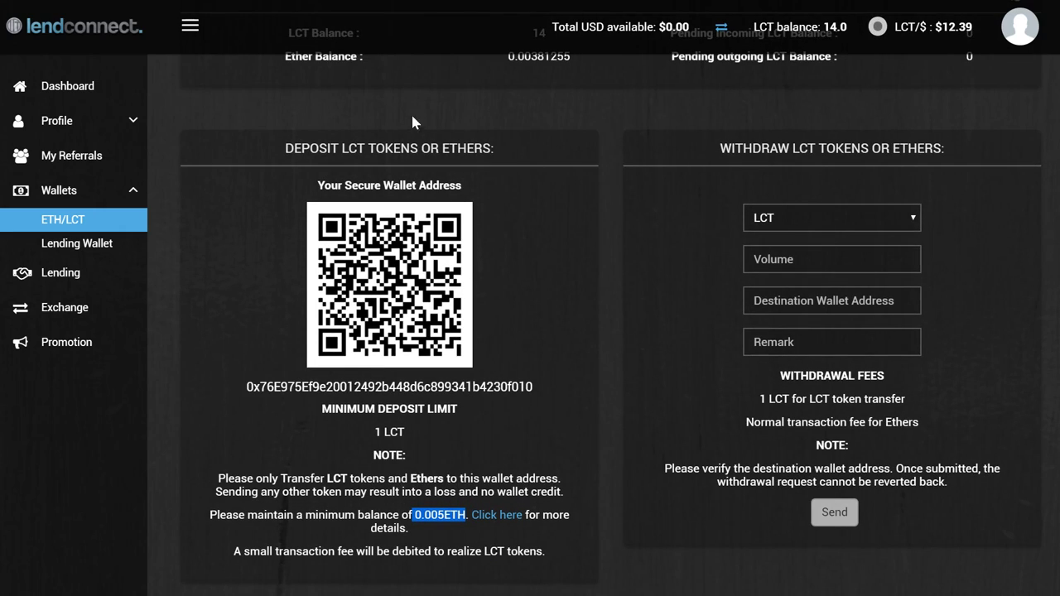
pyautogui.moveTo(413, 514); pyautogui.dragTo(458, 515)
pyautogui.scroll(3, 328, 259)
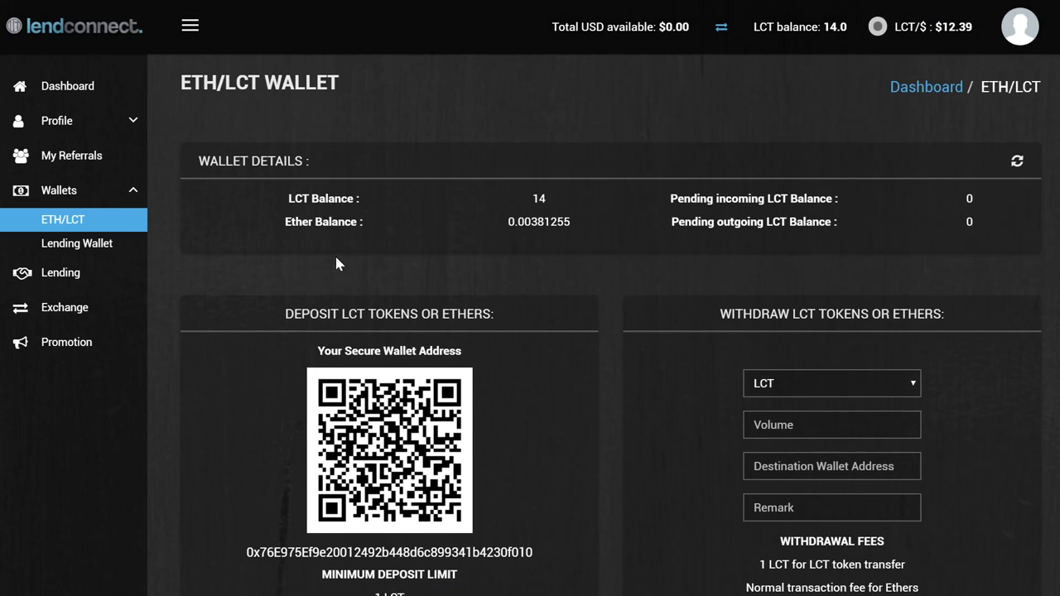
pyautogui.moveTo(287, 223); pyautogui.dragTo(576, 224)
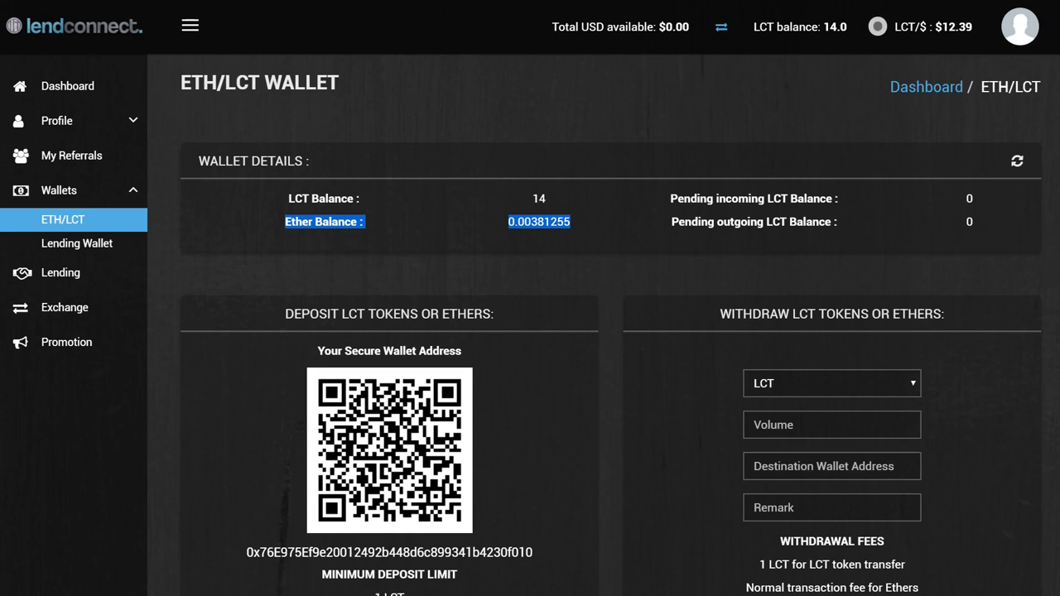
pyautogui.moveTo(348, 199); pyautogui.dragTo(553, 202)
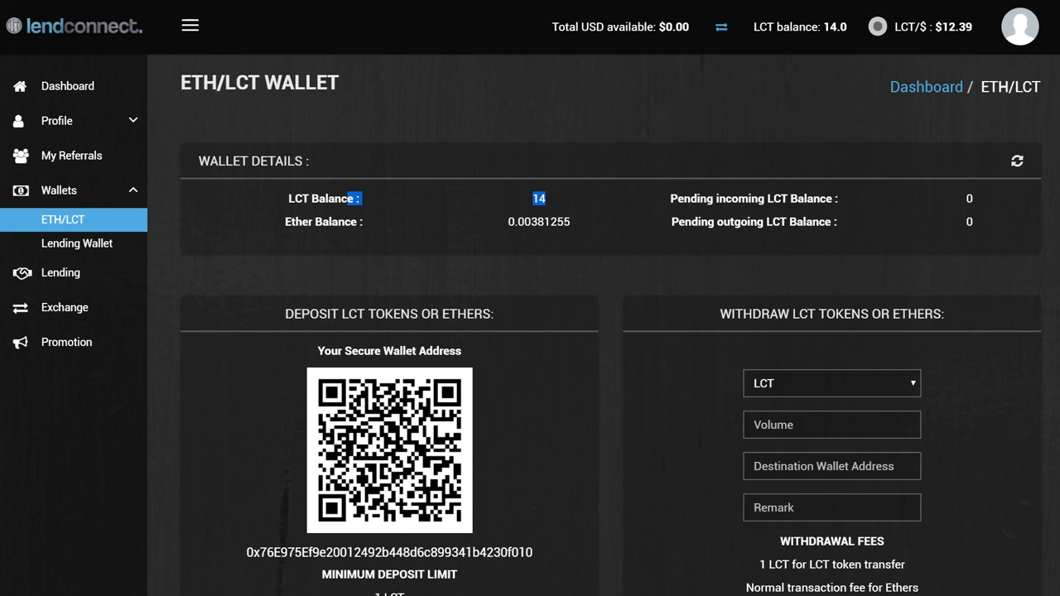
pyautogui.moveTo(283, 222); pyautogui.dragTo(601, 219)
pyautogui.scroll(-4, 501, 351)
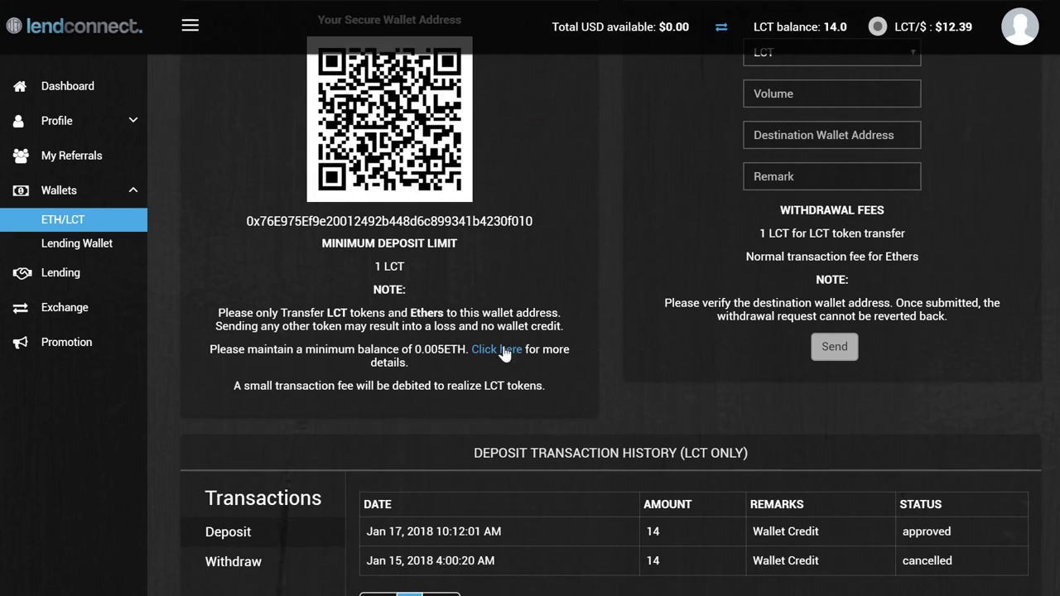
pyautogui.moveTo(412, 349); pyautogui.dragTo(458, 348)
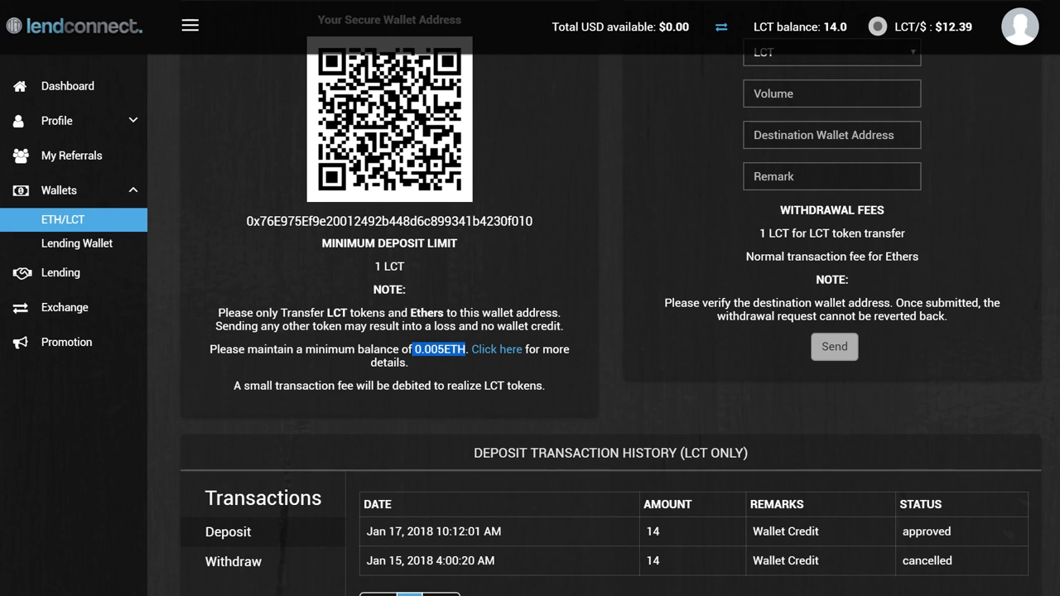
pyautogui.scroll(4, 419, 338)
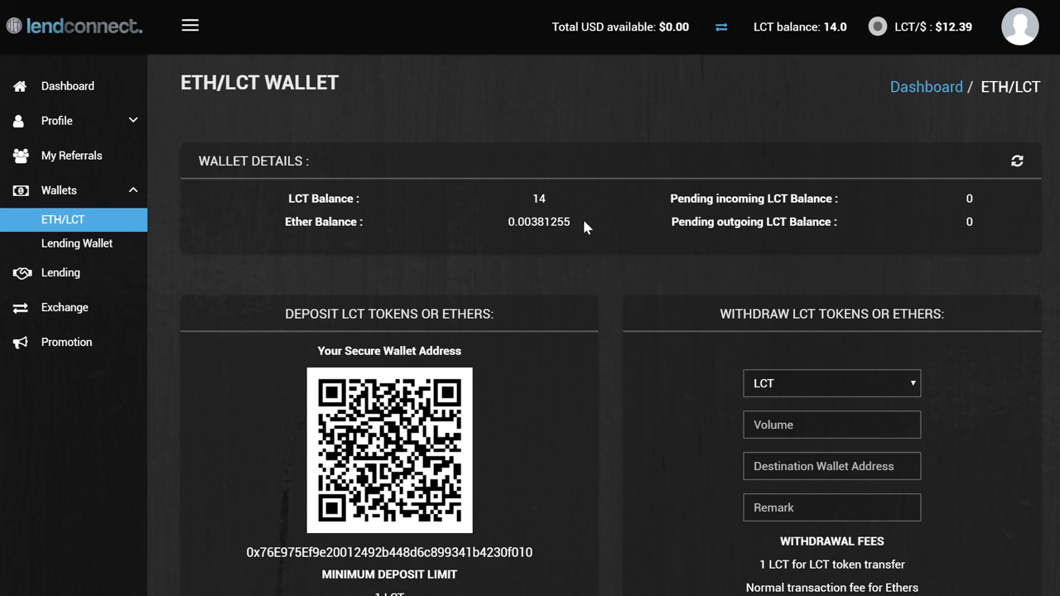
pyautogui.moveTo(980, 221); pyautogui.dragTo(209, 161)
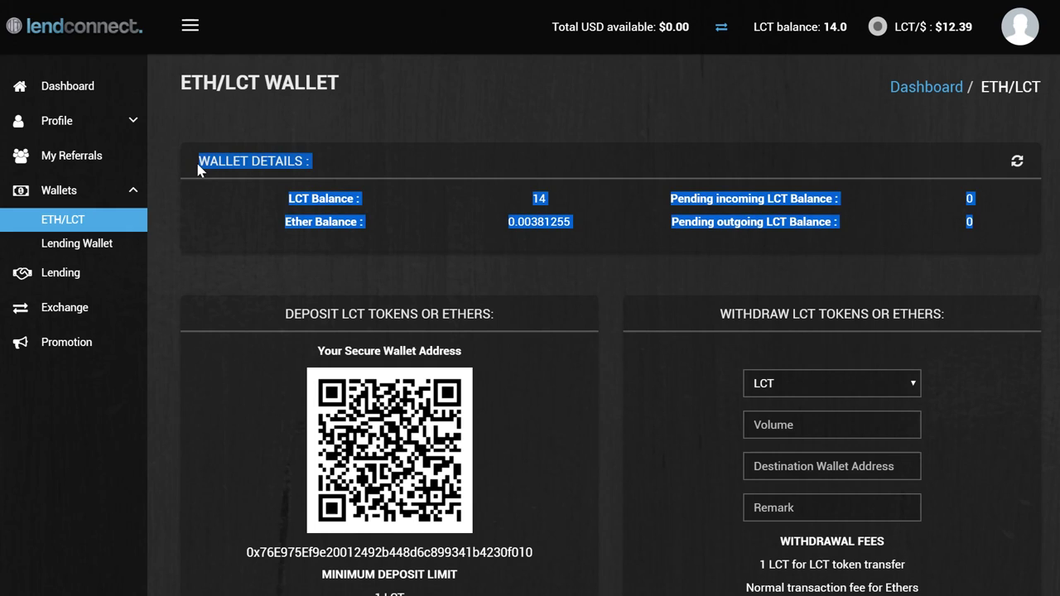
pyautogui.click(284, 244)
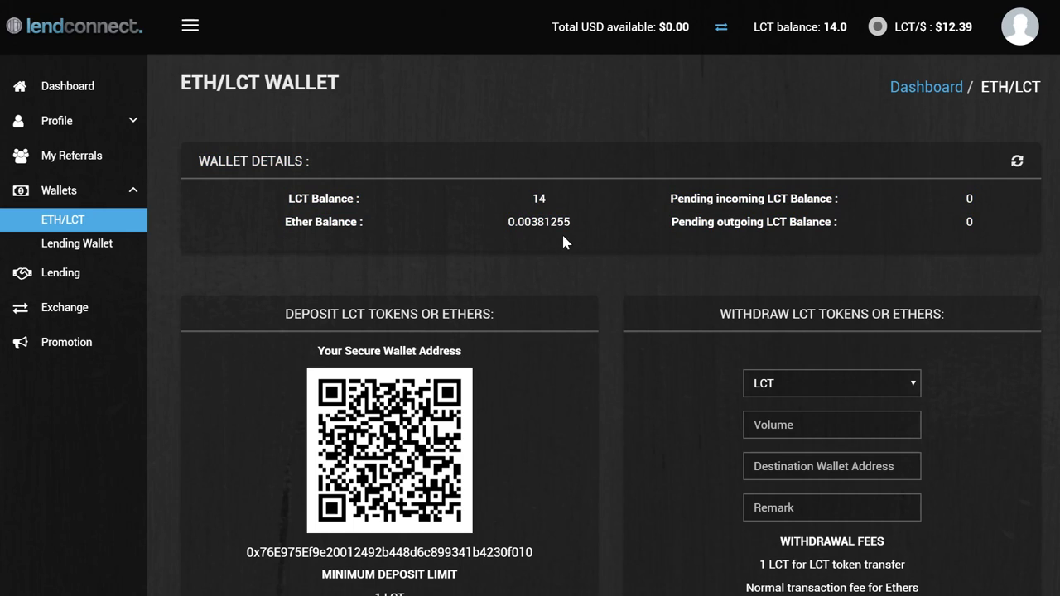
pyautogui.moveTo(291, 222); pyautogui.dragTo(571, 222)
pyautogui.moveTo(311, 198)
pyautogui.mouseDown()
pyautogui.moveTo(530, 202)
pyautogui.moveTo(548, 194)
pyautogui.moveTo(311, 199)
pyautogui.mouseUp()
pyautogui.click(548, 193)
pyautogui.scroll(-2, 385, 474)
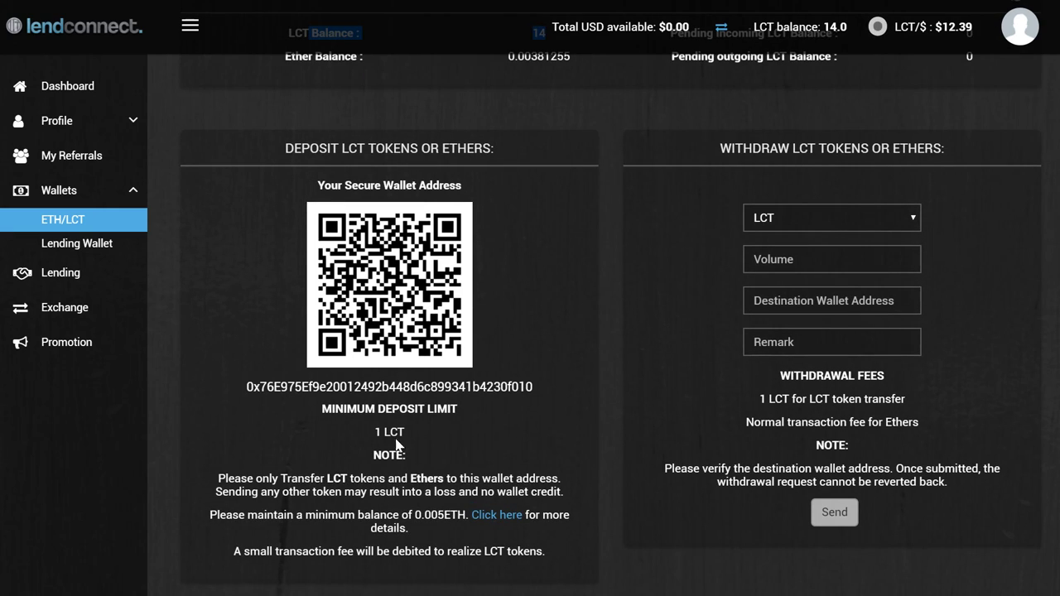
pyautogui.scroll(2, 207, 186)
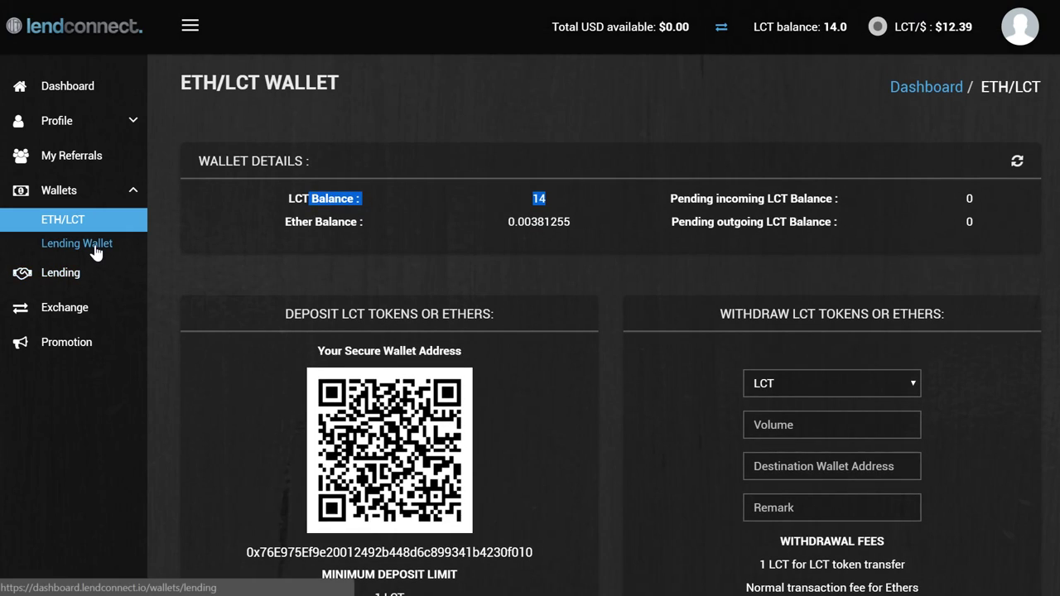
# Go from the Lending Wallet to the Lending plans page.
pyautogui.click(96, 251)
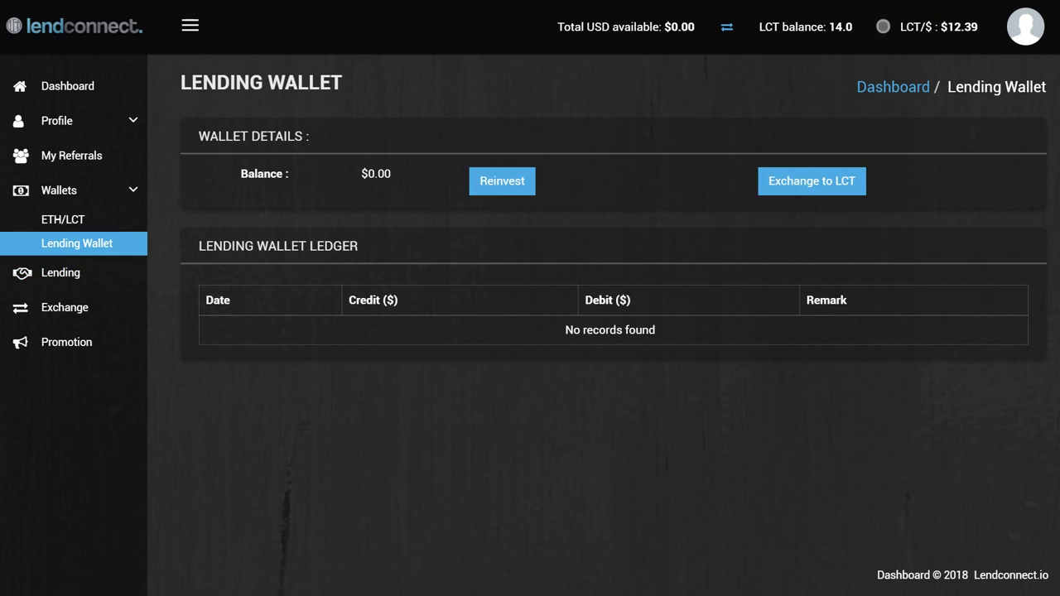
pyautogui.click(96, 277)
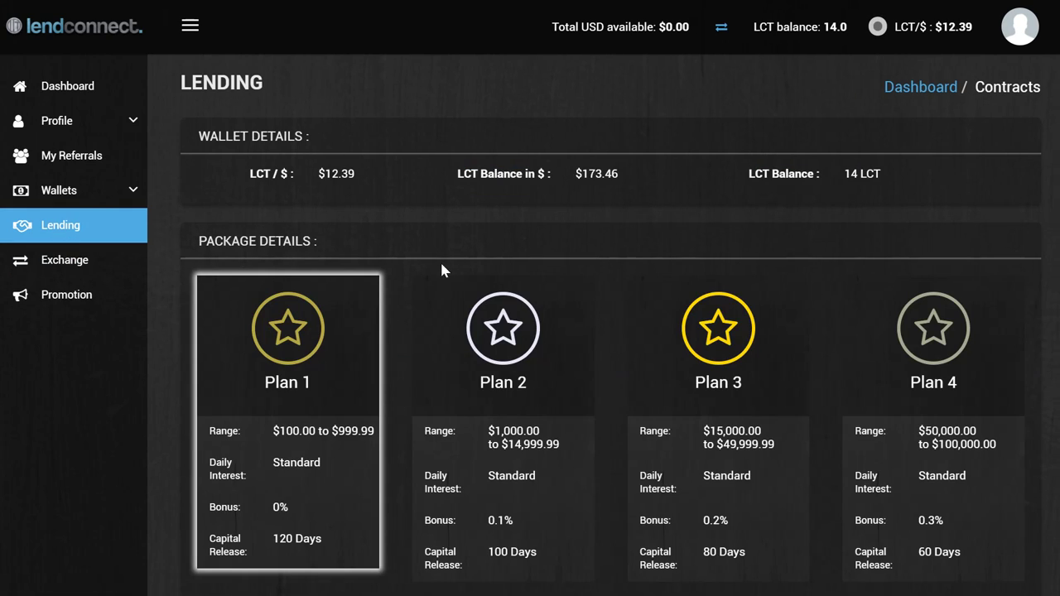
pyautogui.scroll(-2, 436, 263)
pyautogui.scroll(2, 391, 248)
pyautogui.scroll(-2, 376, 302)
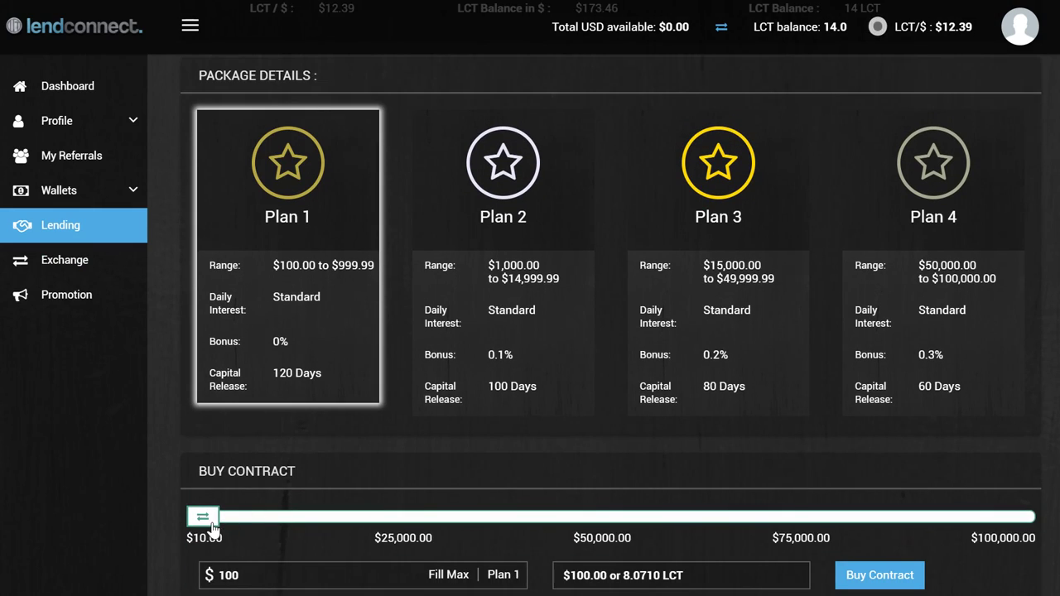
# Fill Max the contract amount to $173.46 (14.0000 LCT) and highlight the $12.39 LCT price.
pyautogui.moveTo(214, 533); pyautogui.dragTo(188, 530)
pyautogui.scroll(-2, 322, 529)
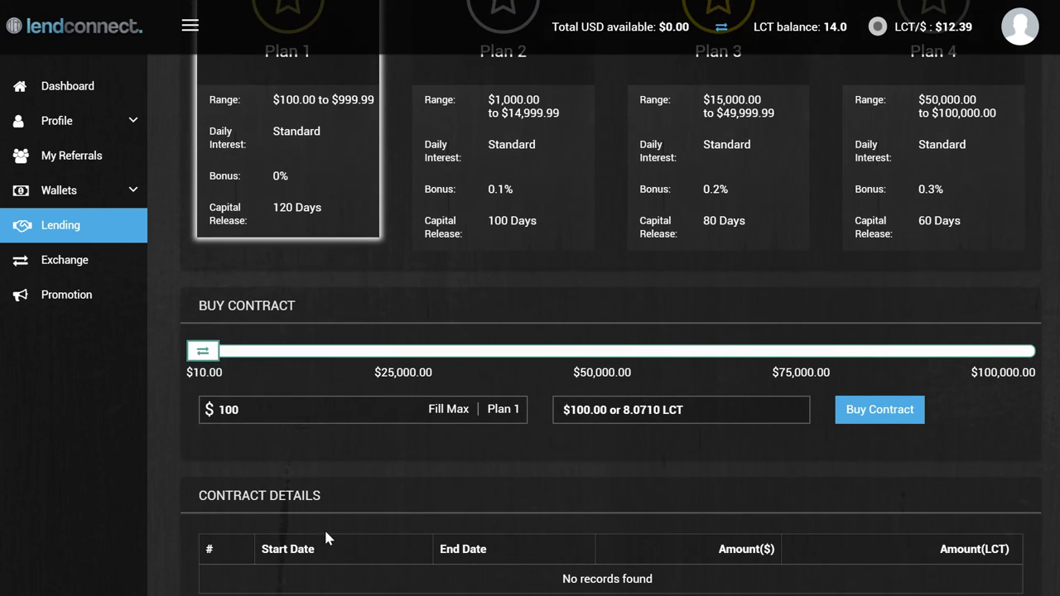
pyautogui.scroll(-1, 561, 466)
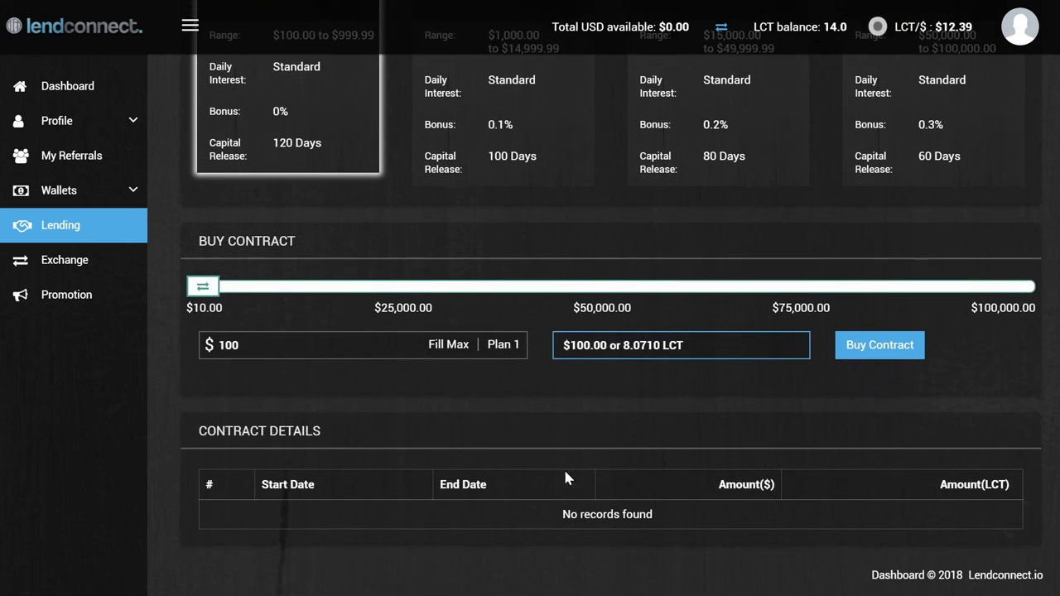
pyautogui.click(248, 344)
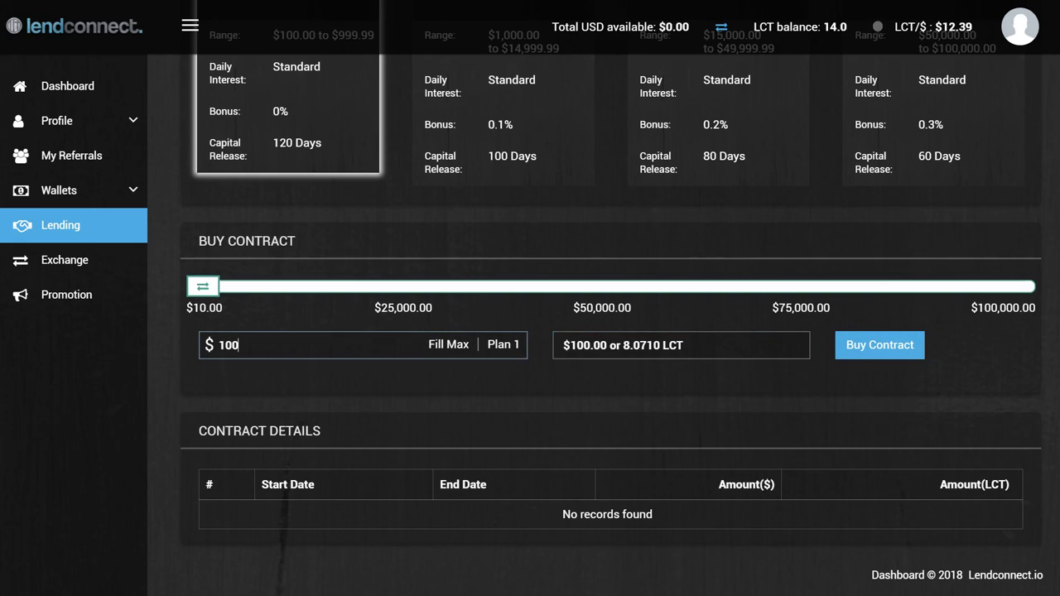
pyautogui.click(437, 346)
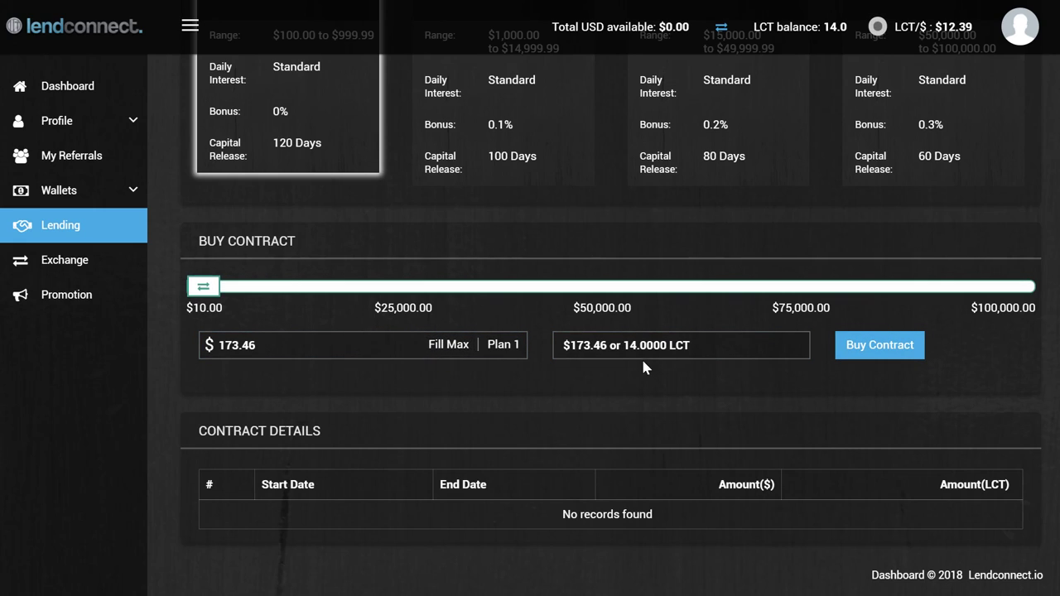
pyautogui.scroll(2, 695, 414)
pyautogui.scroll(3, 770, 291)
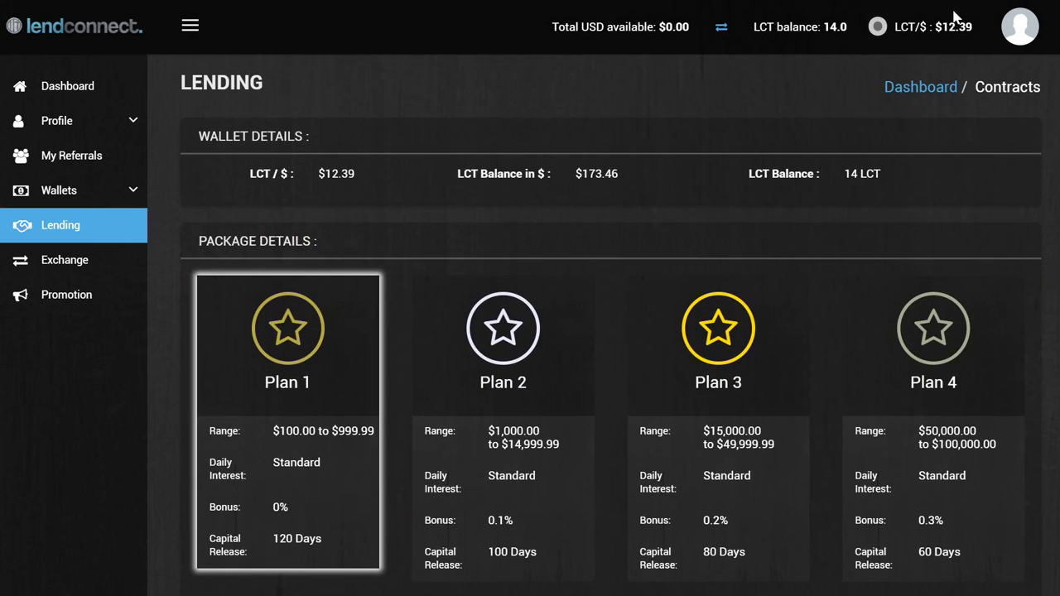
pyautogui.doubleClick(957, 26)
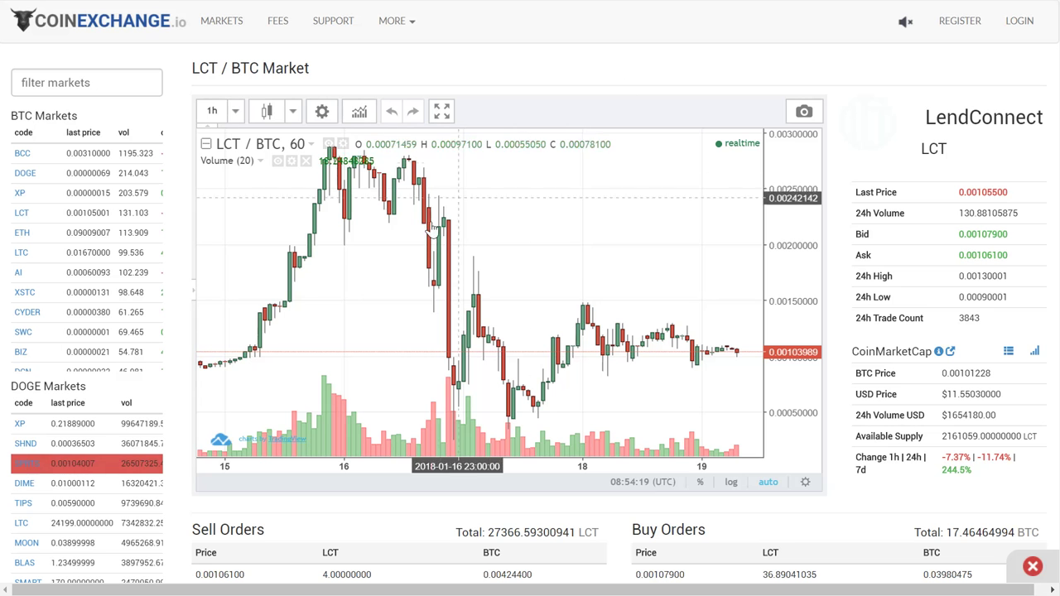
# Highlight LCT's $12.519 USD price in the CoinMarketCap box on the LCT/BTC page.
pyautogui.scroll(-2, 952, 447)
pyautogui.scroll(-2, 935, 342)
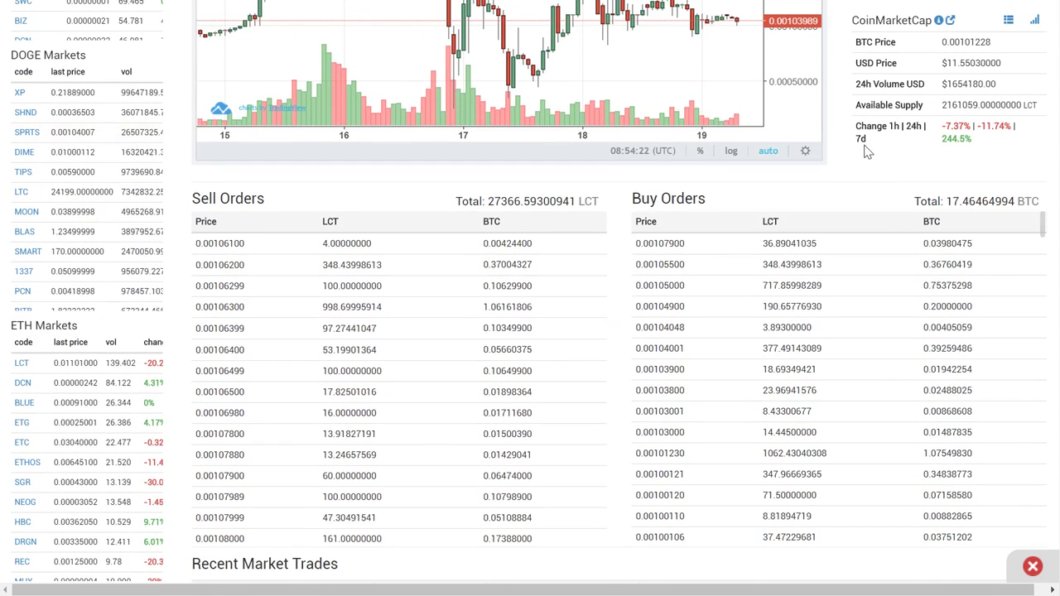
pyautogui.scroll(4, 872, 149)
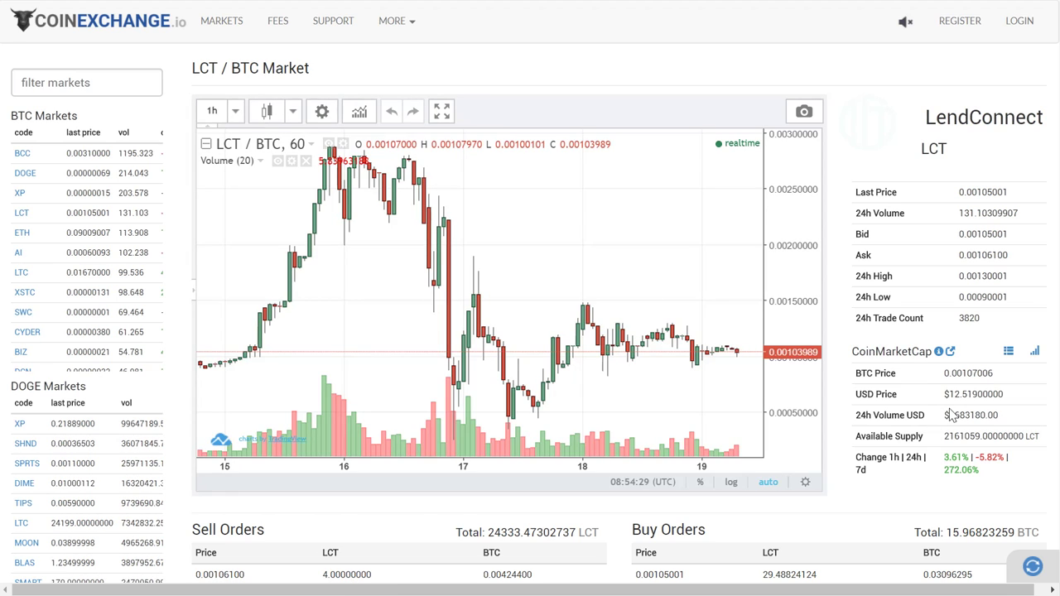
pyautogui.moveTo(949, 395); pyautogui.dragTo(988, 394)
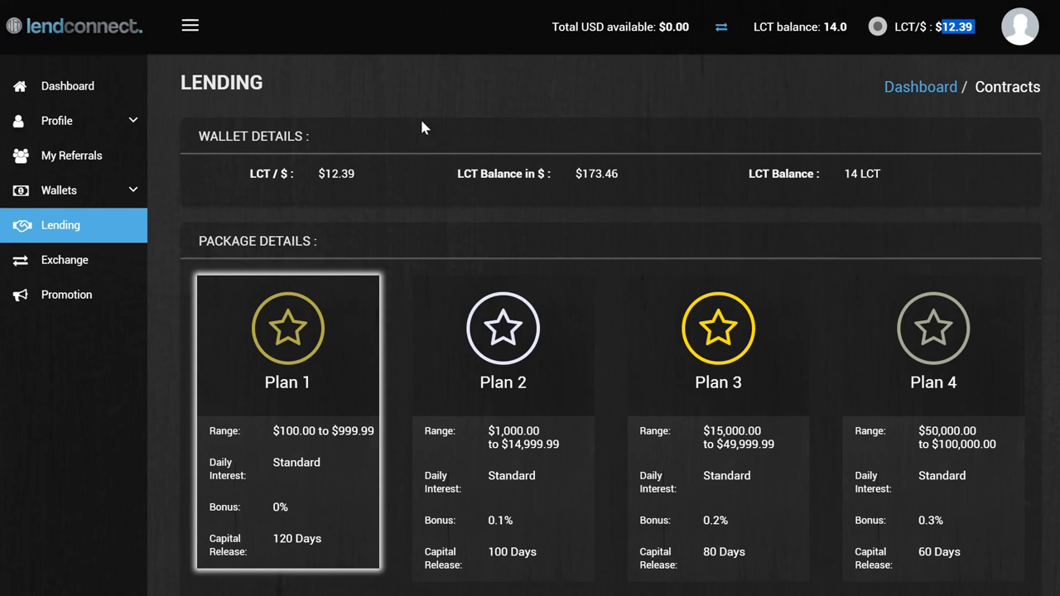
# Point out Plan 1's $100.00 minimum, then start buying a Plan 1 contract for $173.46.
pyautogui.scroll(-4, 170, 293)
pyautogui.scroll(2, 168, 298)
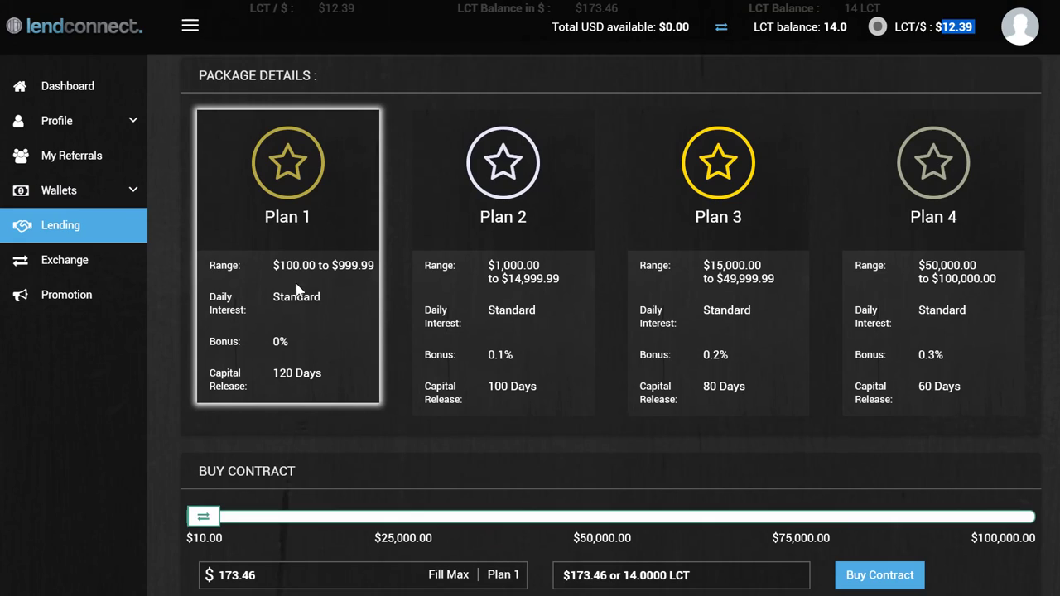
pyautogui.moveTo(273, 264); pyautogui.dragTo(303, 265)
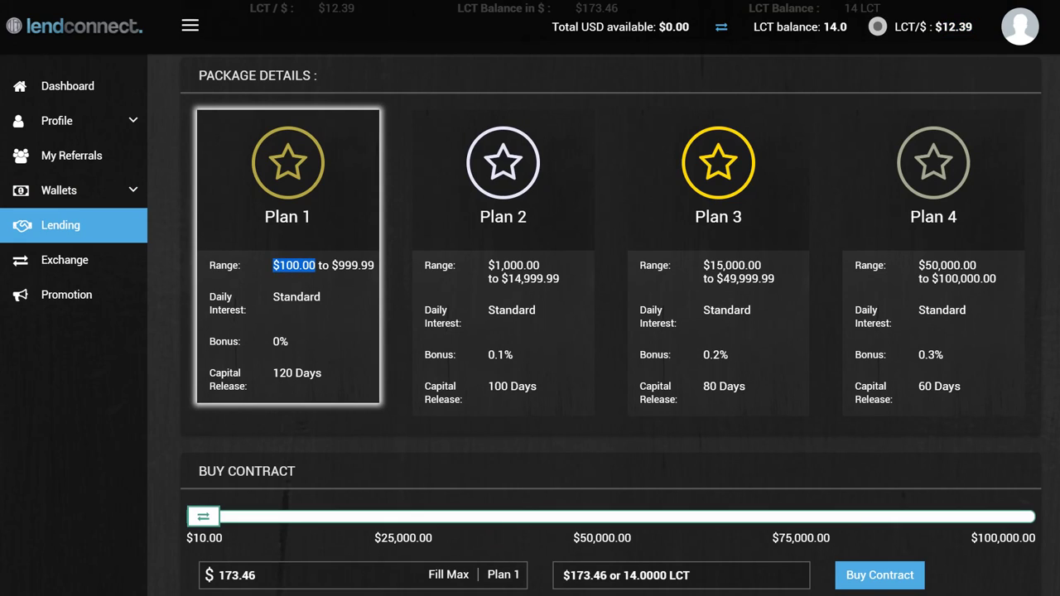
pyautogui.hotkey('shift', 'Left')
pyautogui.hotkey('shift', 'Left')
pyautogui.hotkey('shift', 'Left')
pyautogui.hotkey('shift', 'Right')
pyautogui.hotkey('shift', 'Right')
pyautogui.hotkey('shift', 'Right')
pyautogui.hotkey('shift', 'Right')
pyautogui.click(273, 273)
pyautogui.hotkey('shift', 'Right')
pyautogui.hotkey('shift', 'Right')
pyautogui.hotkey('shift', 'Right')
pyautogui.hotkey('shift', 'Right')
pyautogui.hotkey('shift', 'Right')
pyautogui.hotkey('shift', 'Right')
pyautogui.click(280, 267)
pyautogui.hotkey('shift', 'Right')
pyautogui.hotkey('shift', 'Right')
pyautogui.hotkey('shift', 'Right')
pyautogui.click(291, 275)
pyautogui.scroll(-2, 629, 476)
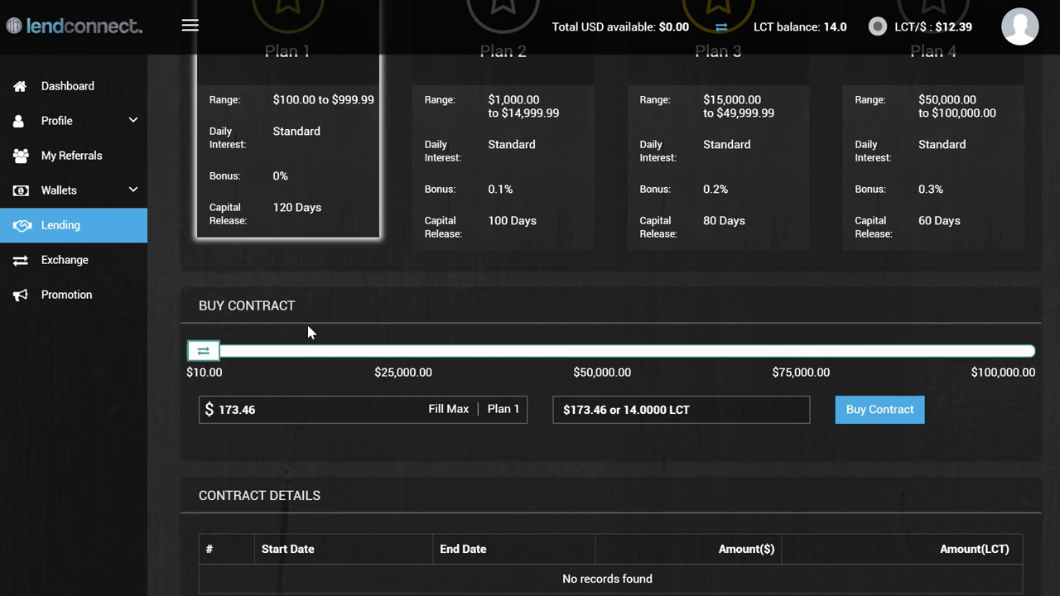
pyautogui.click(861, 411)
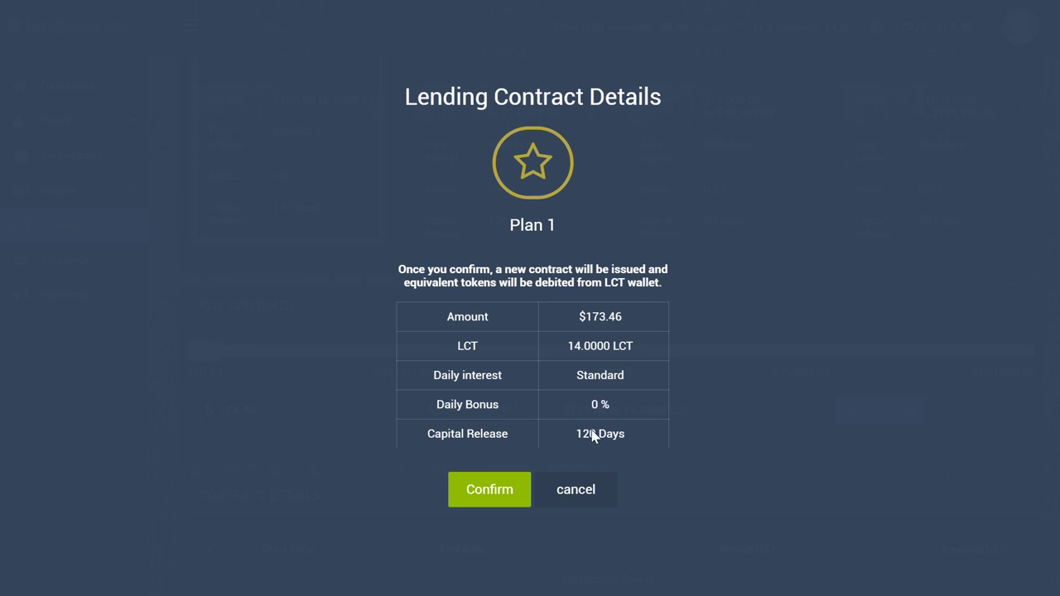
# Confirm the $173.46 Plan 1 contract and go to the Lending Wallet, now at $0.00.
pyautogui.click(496, 497)
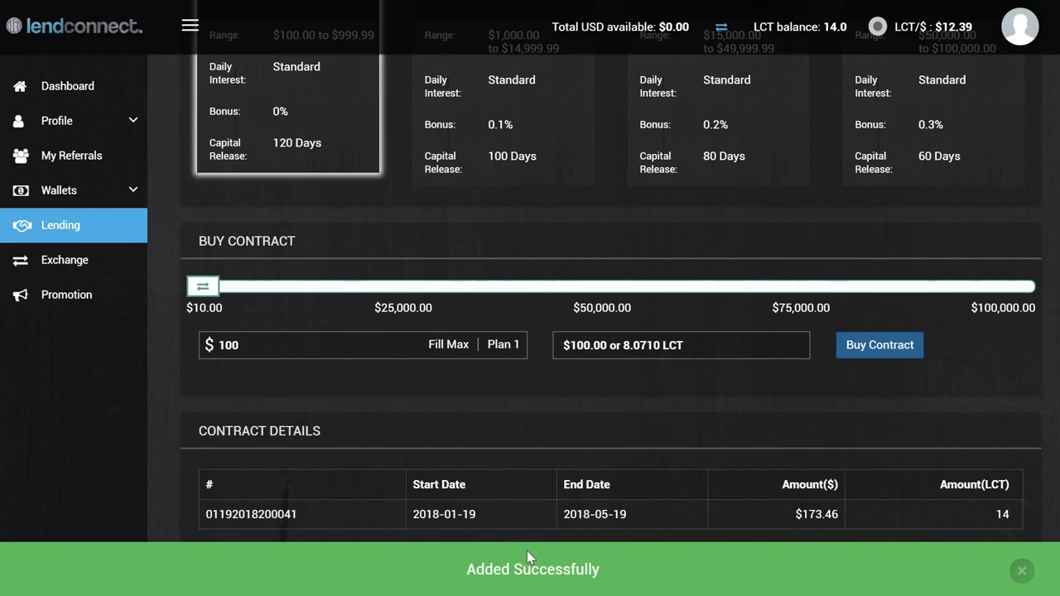
pyautogui.scroll(-1, 632, 512)
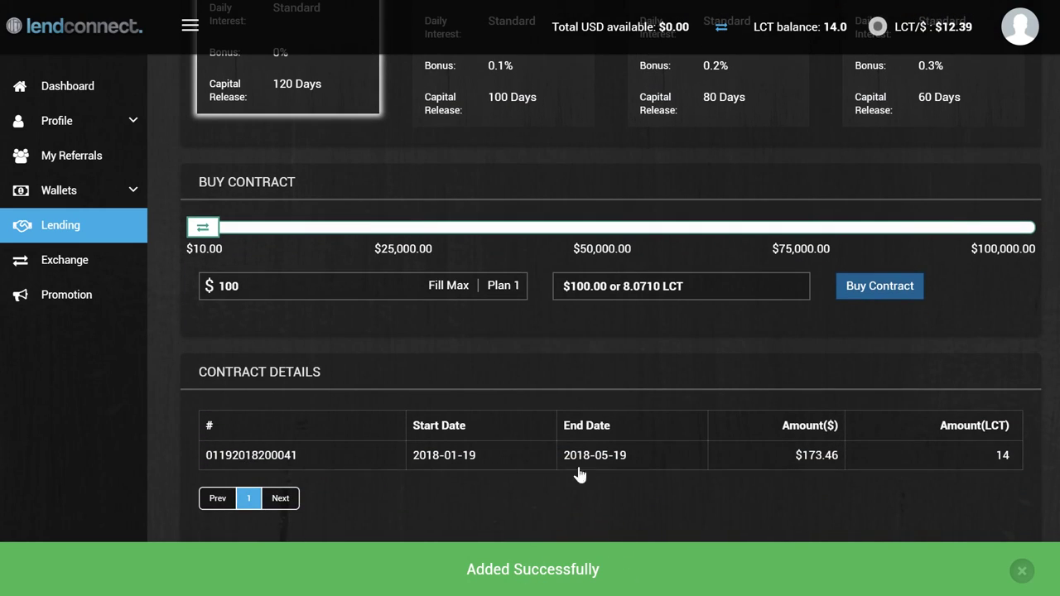
pyautogui.click(83, 197)
pyautogui.click(97, 244)
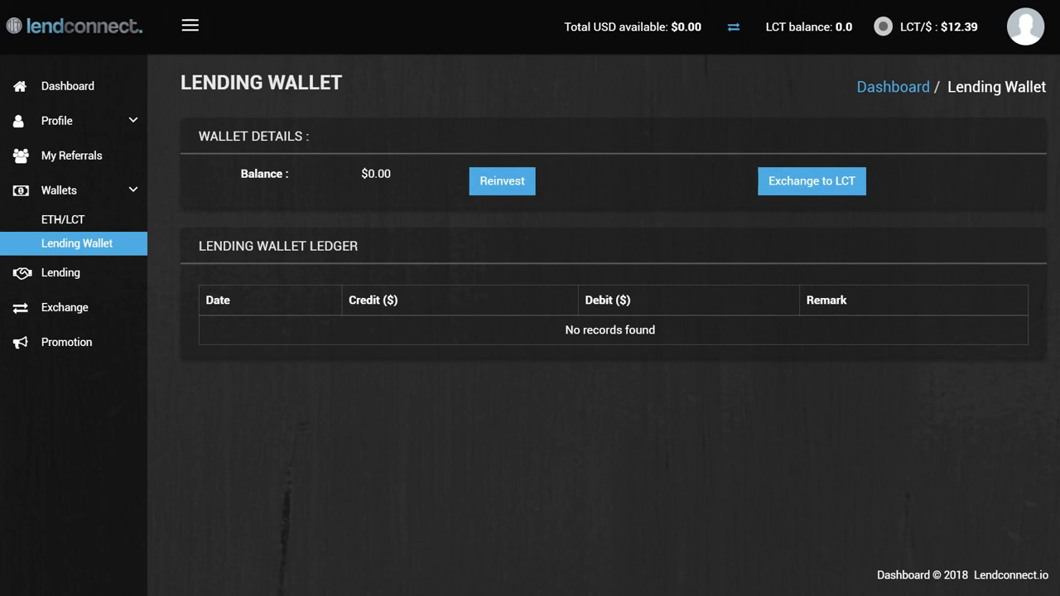
# Highlight the $0.00 wallet balance, then view the Dashboard's 5% daily interest payout chart.
pyautogui.moveTo(239, 174); pyautogui.dragTo(391, 175)
pyautogui.click(393, 186)
pyautogui.moveTo(248, 174); pyautogui.dragTo(391, 190)
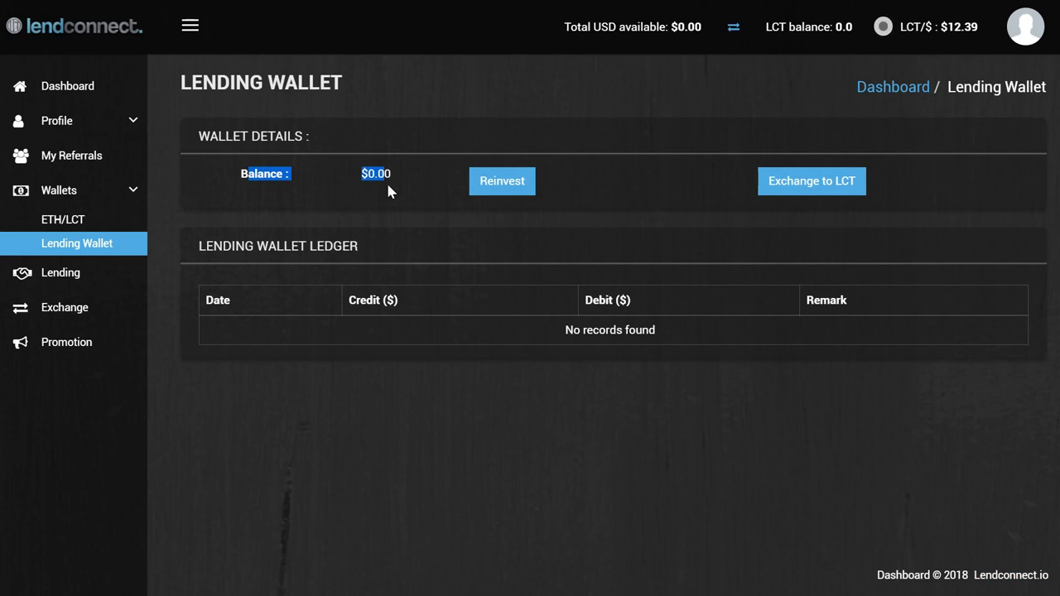
pyautogui.click(90, 91)
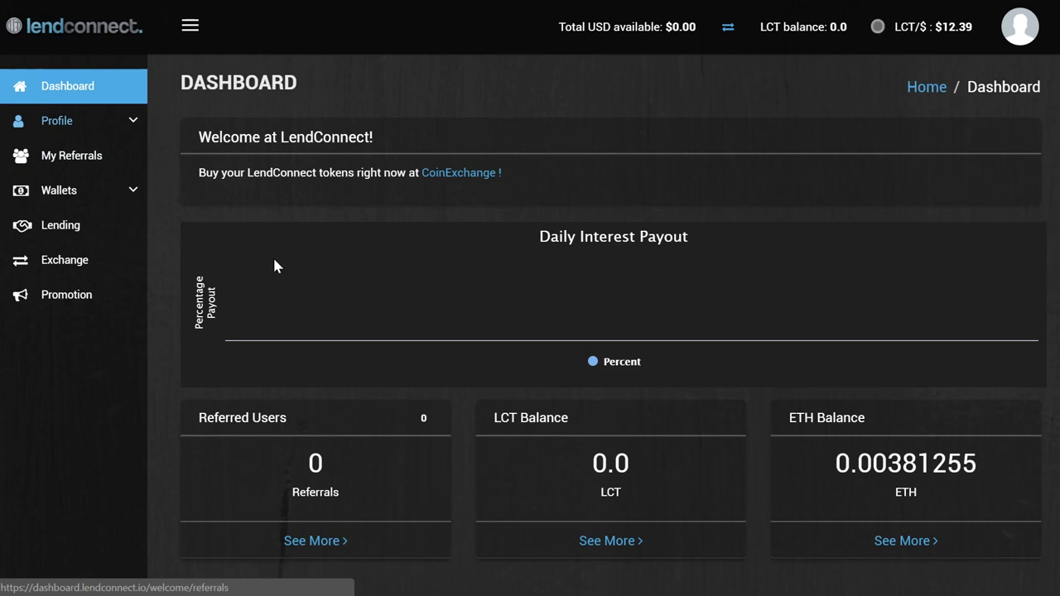
pyautogui.moveTo(306, 313)
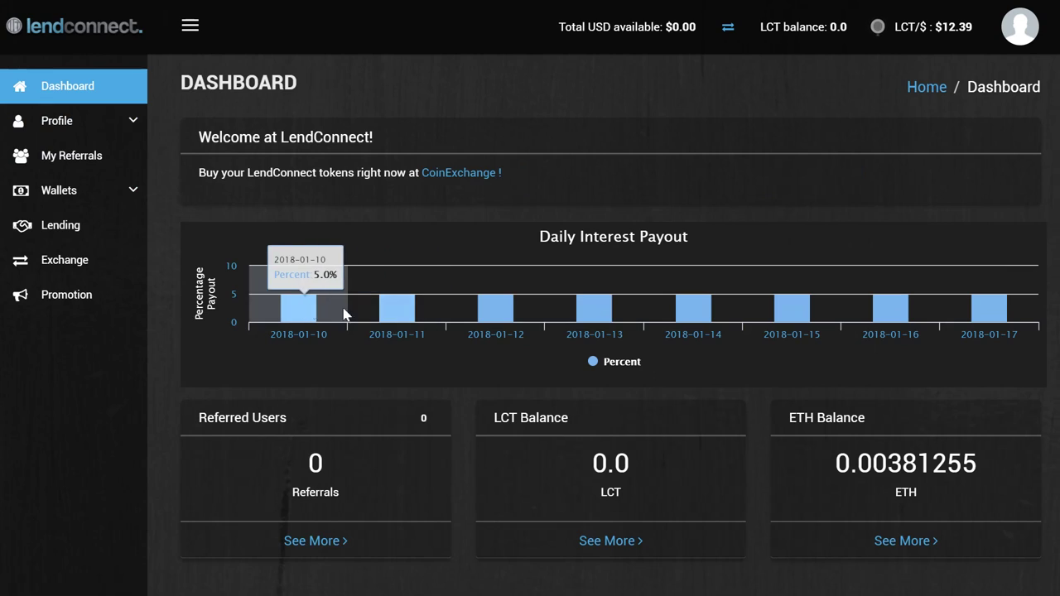
pyautogui.moveTo(987, 314)
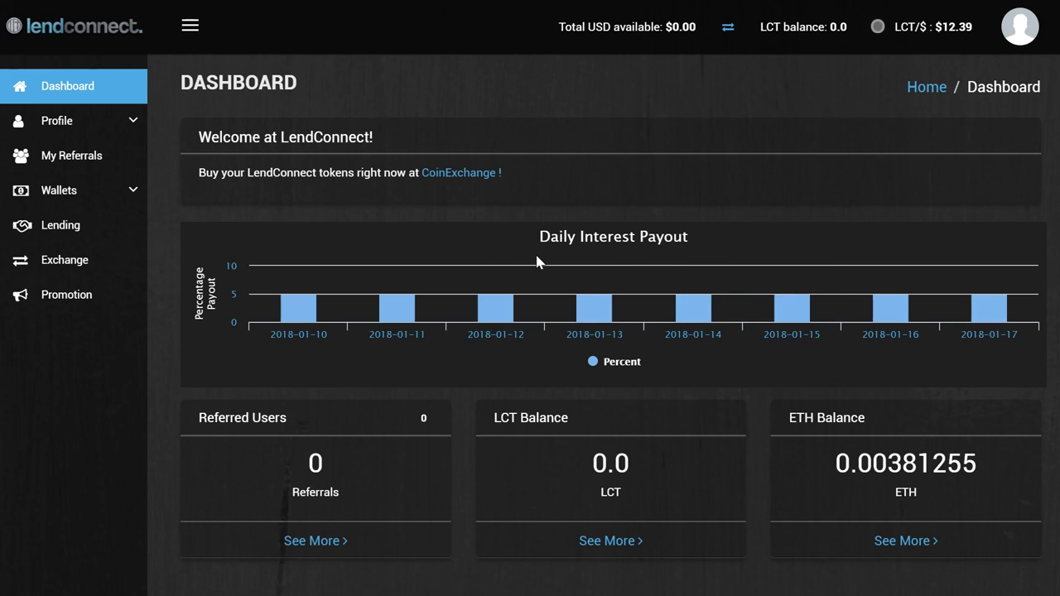
# Check the Exchange page, then view and close the $173.46 contract's details on the Lending page.
pyautogui.click(87, 260)
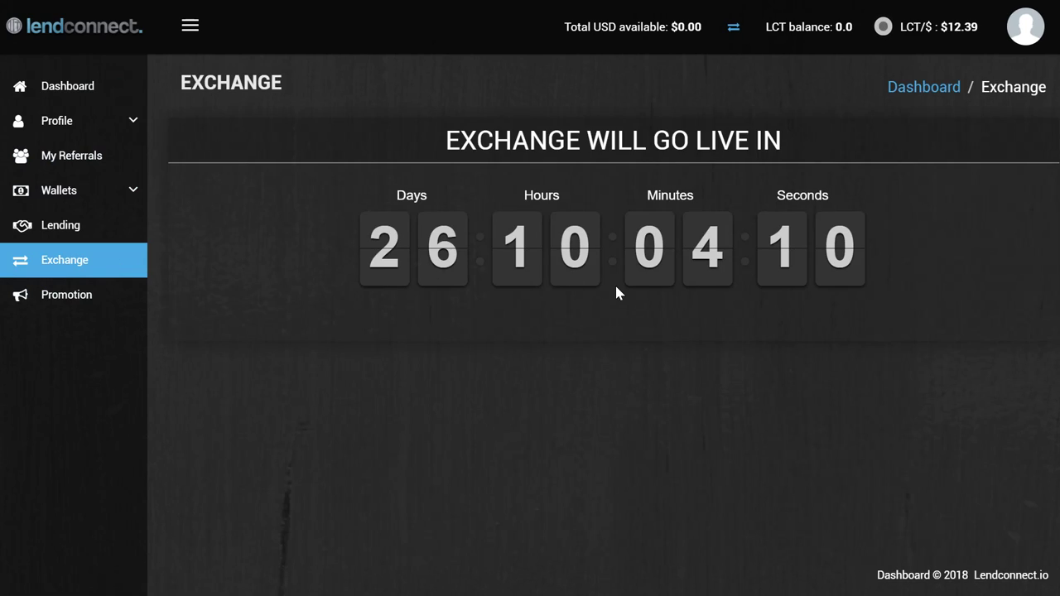
pyautogui.click(65, 233)
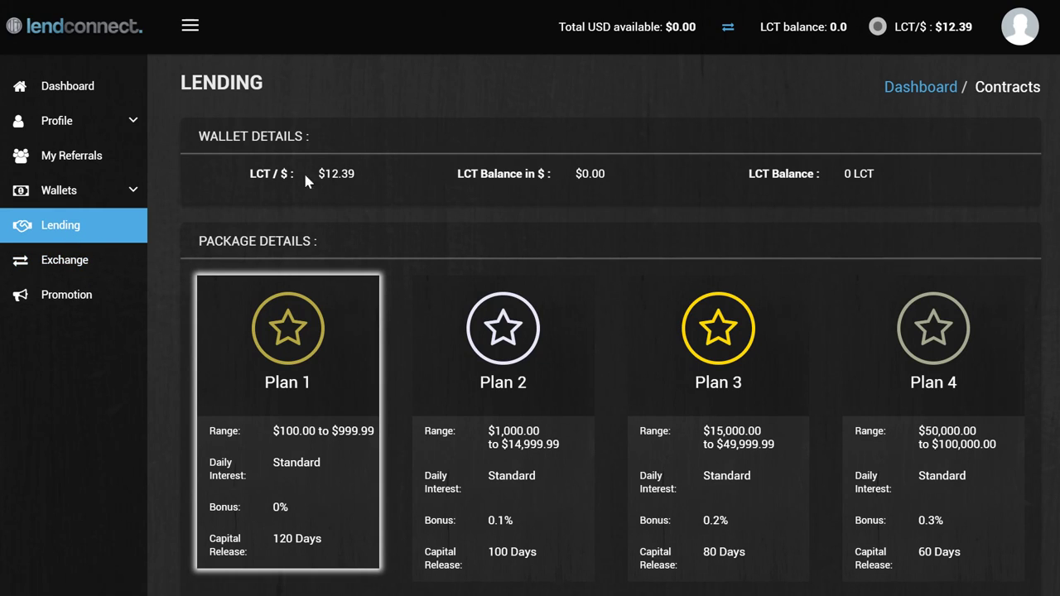
pyautogui.scroll(-4, 414, 373)
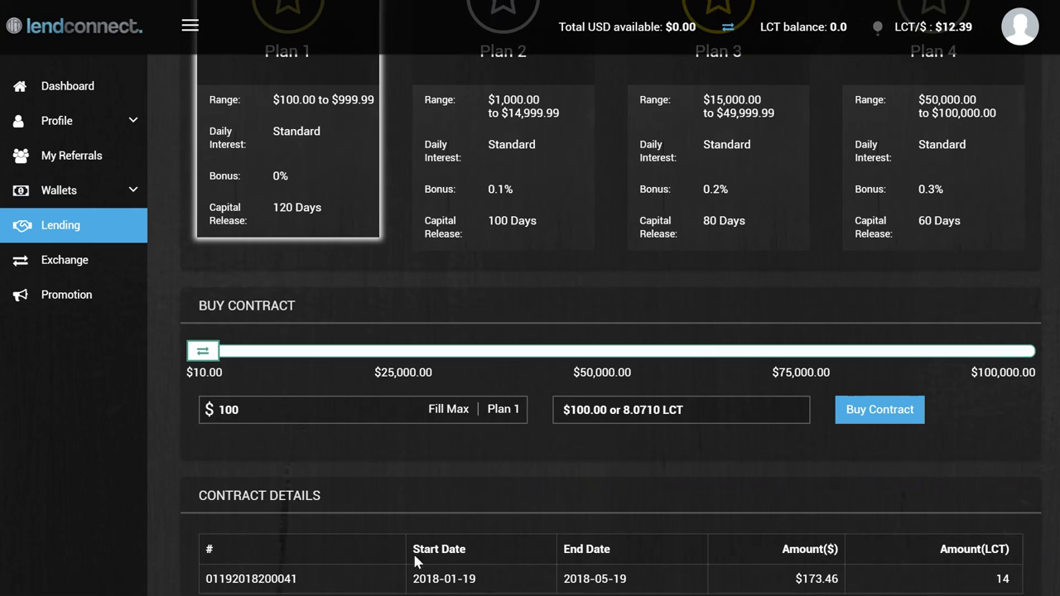
pyautogui.doubleClick(811, 579)
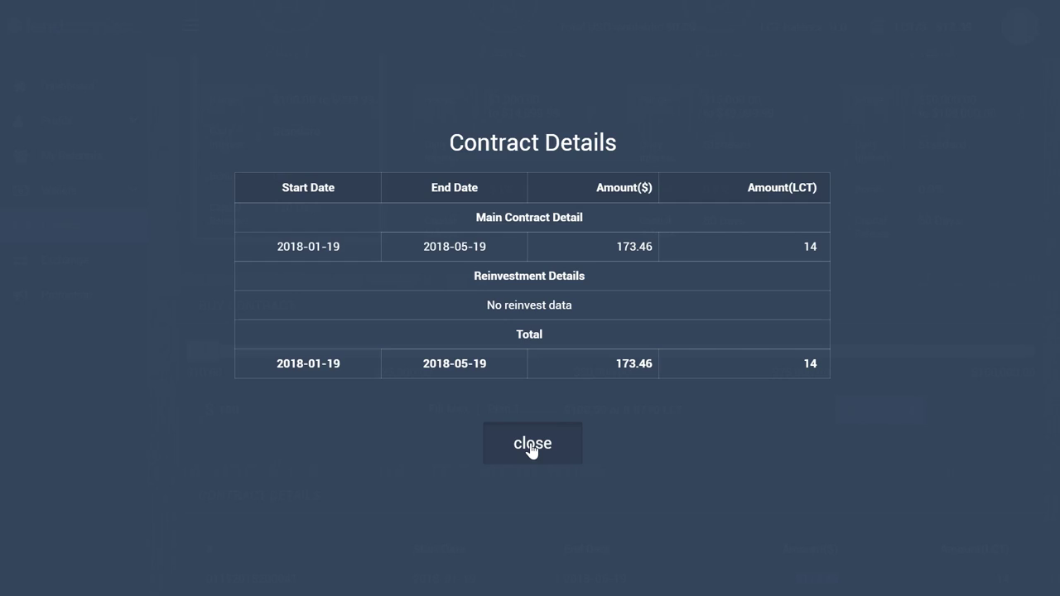
pyautogui.click(533, 448)
pyautogui.click(108, 192)
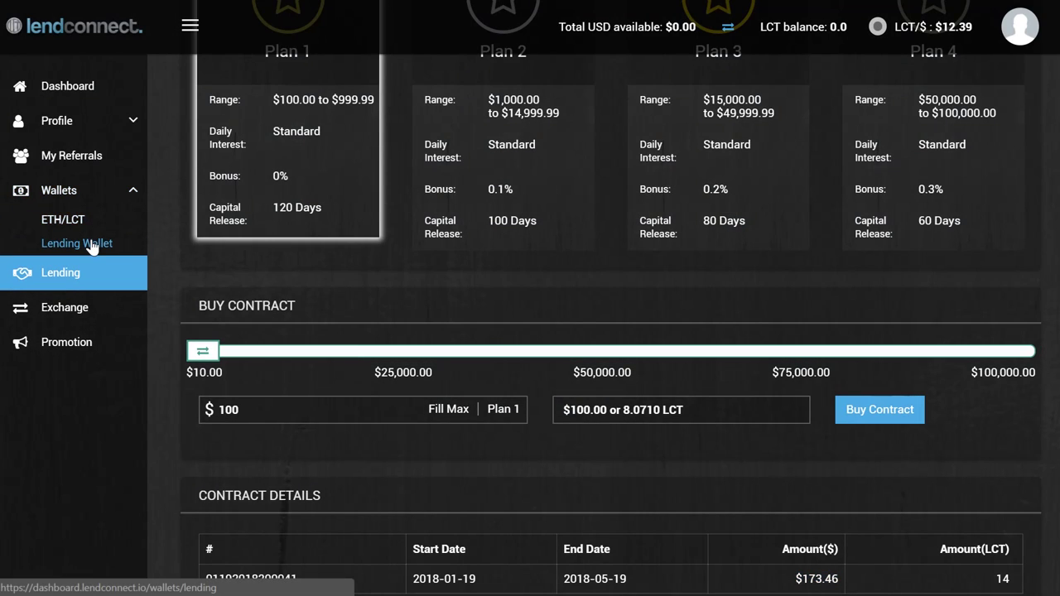
# Try reinvesting from the Lending Wallet with Fill Max, then cancel since only $0.00 is available.
pyautogui.click(92, 246)
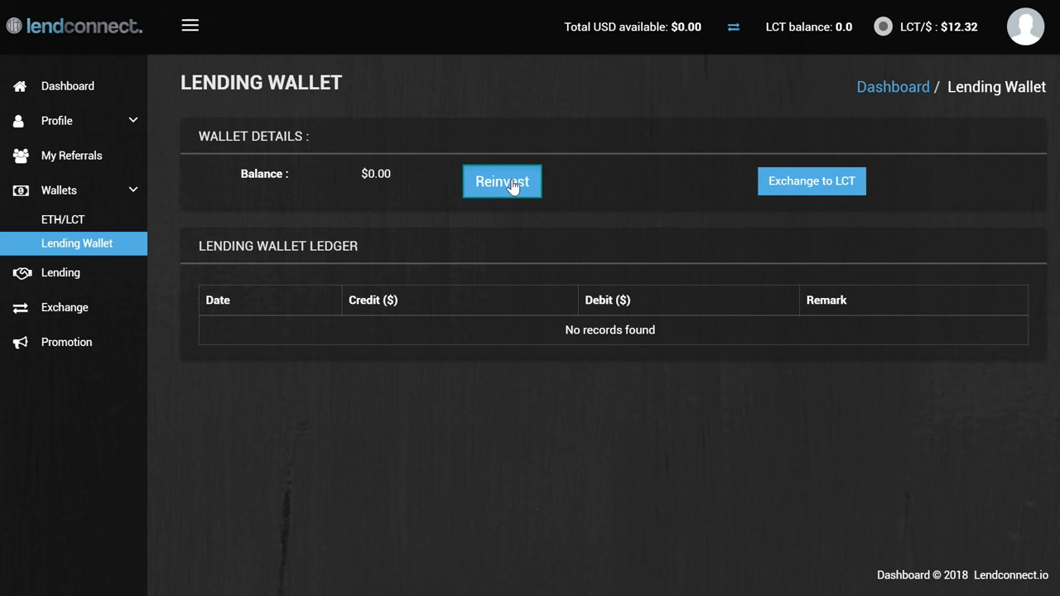
pyautogui.click(513, 184)
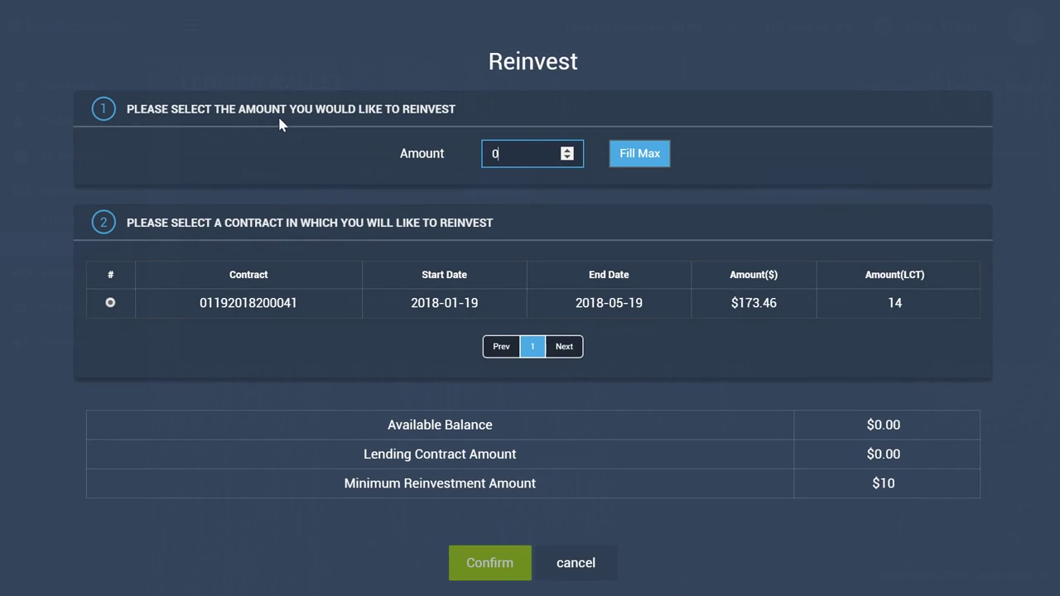
pyautogui.click(623, 161)
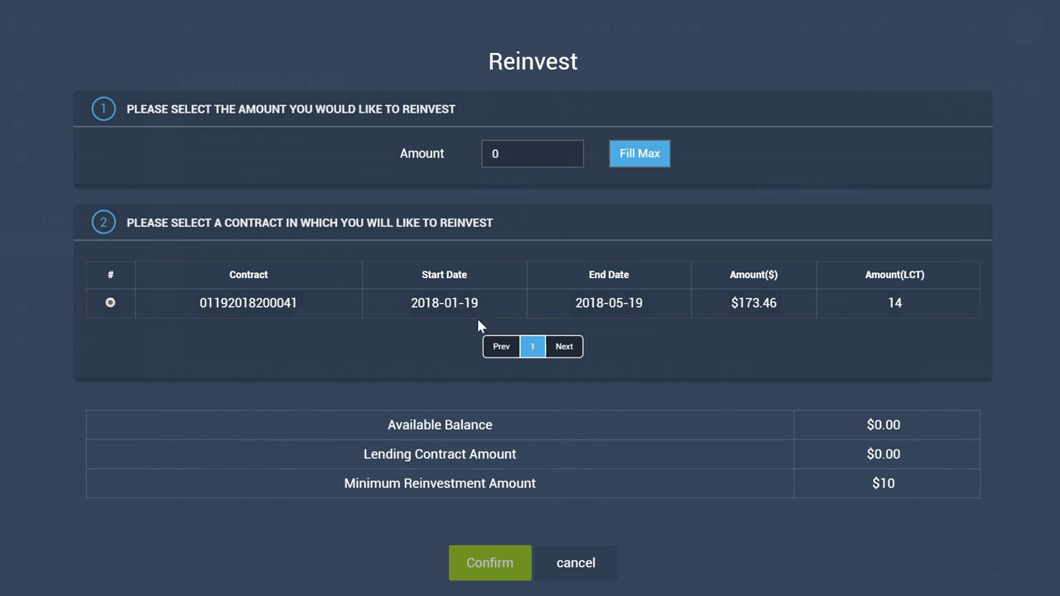
pyautogui.click(576, 569)
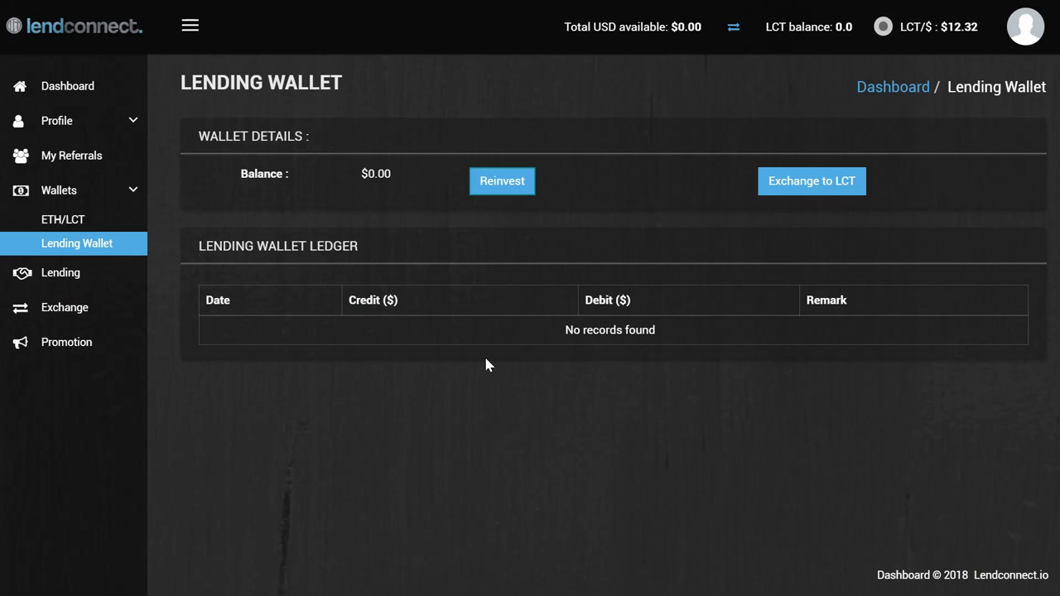
# Scroll through the homepage packages, then reopen Reinvest listing the $173.46 contract.
pyautogui.click(298, 1)
pyautogui.scroll(-15, 410, 240)
pyautogui.scroll(-7, 409, 263)
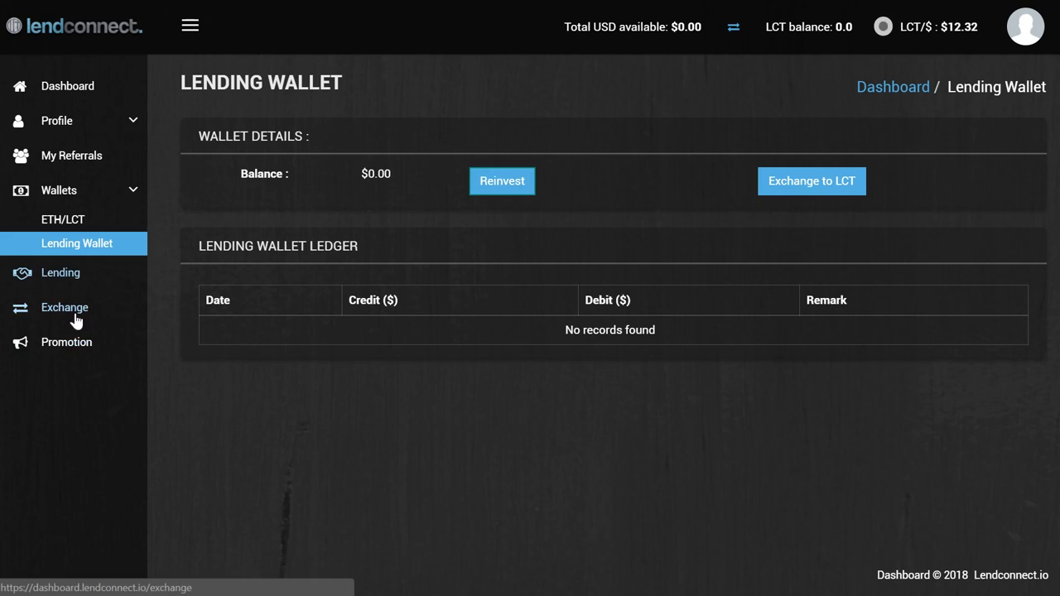
pyautogui.click(495, 184)
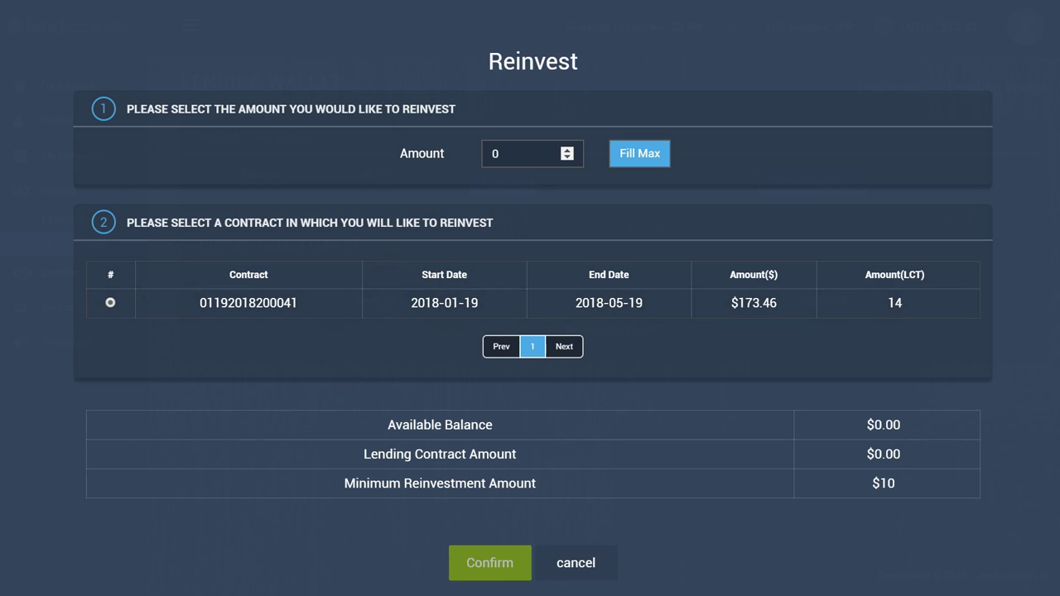
# Re-enter 0 as the reinvest amount and cancel the Reinvest dialog.
pyautogui.click(459, 142)
pyautogui.click(513, 154)
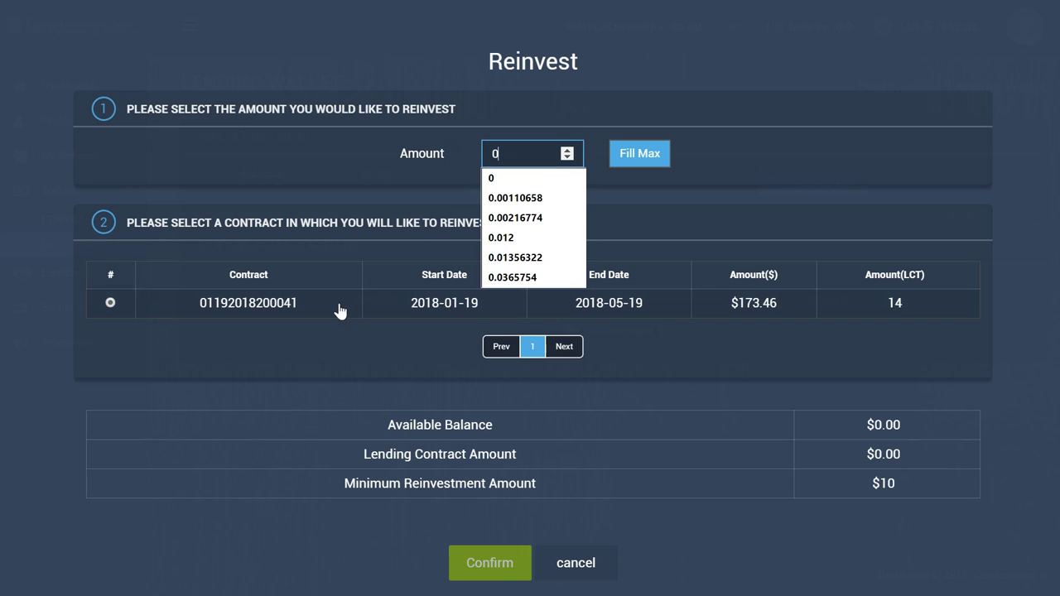
pyautogui.click(328, 338)
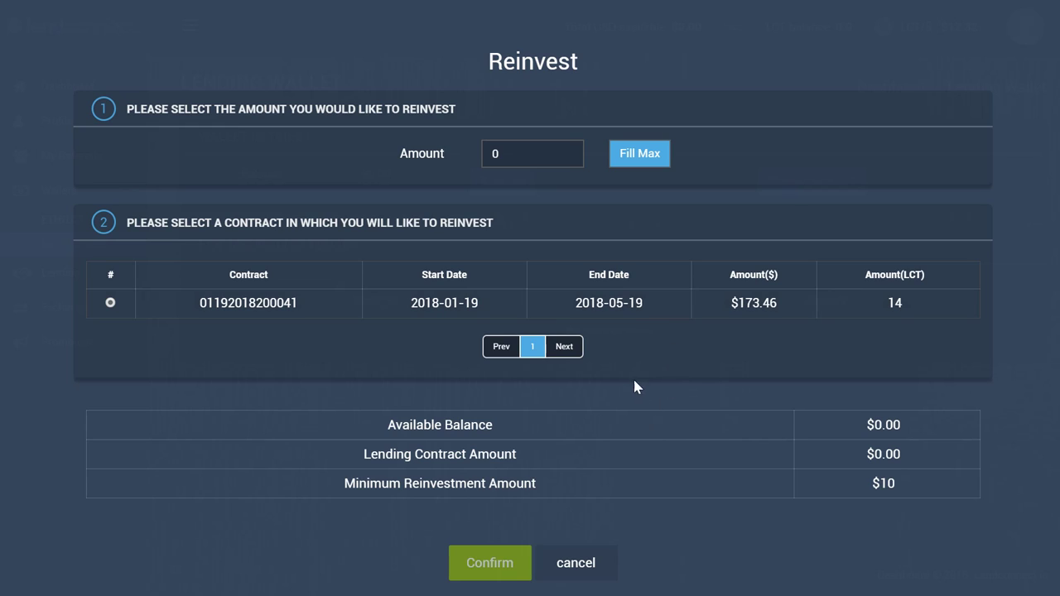
pyautogui.click(453, 153)
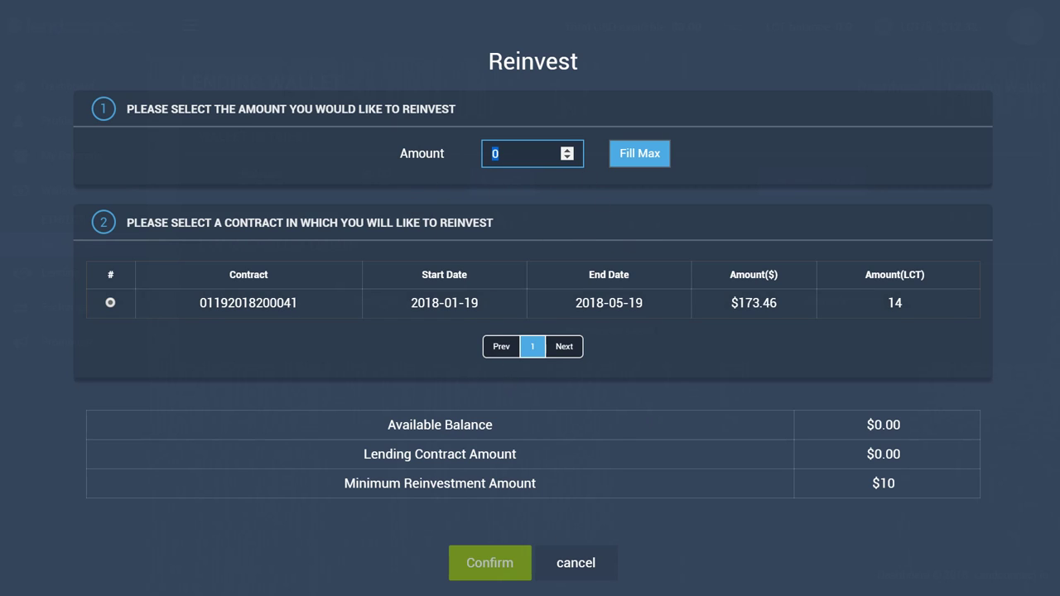
pyautogui.write('0')
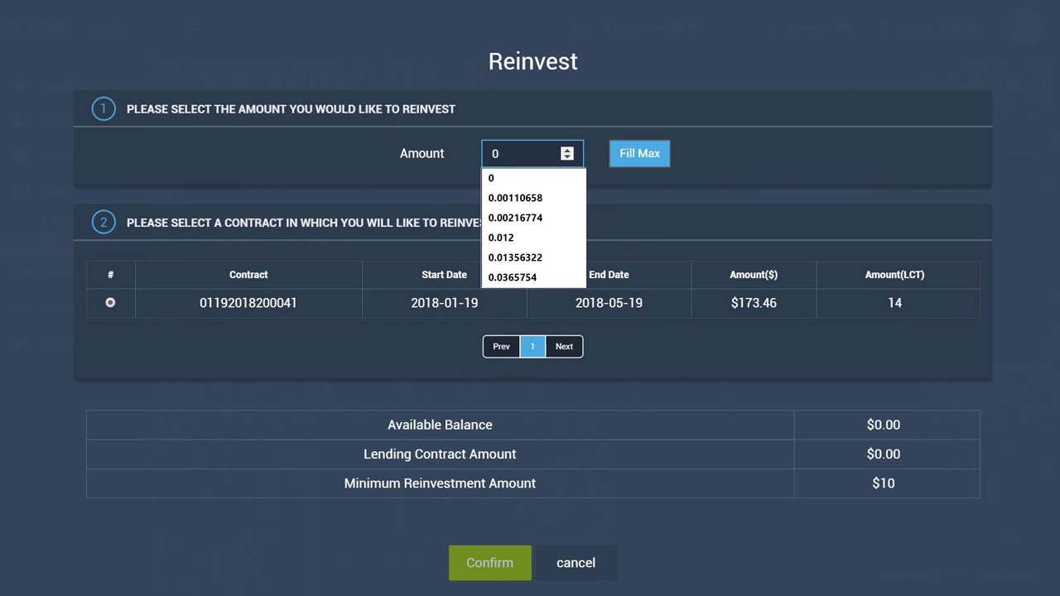
pyautogui.click(572, 563)
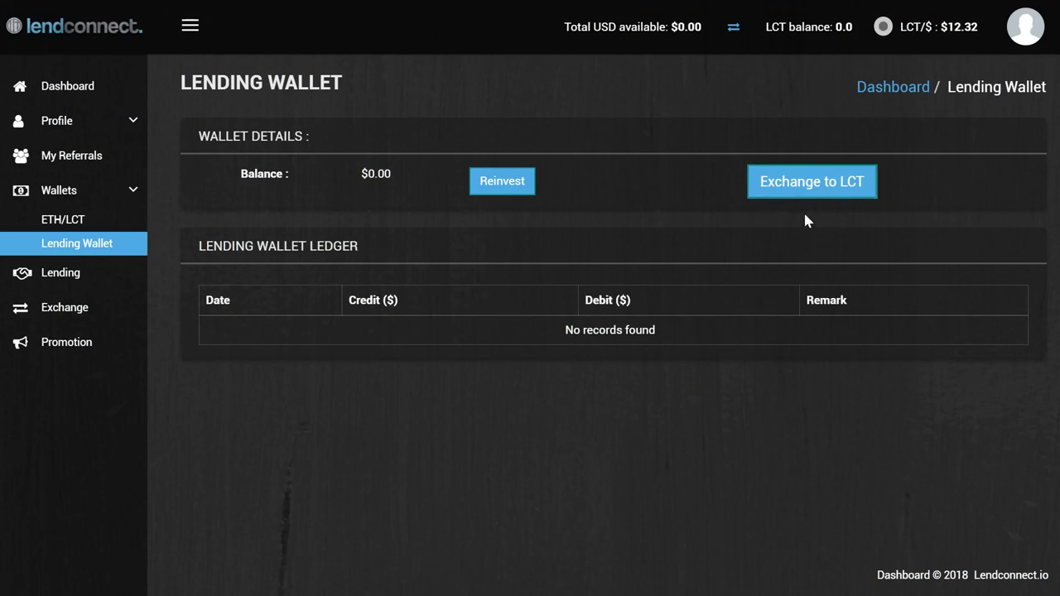
pyautogui.click(774, 185)
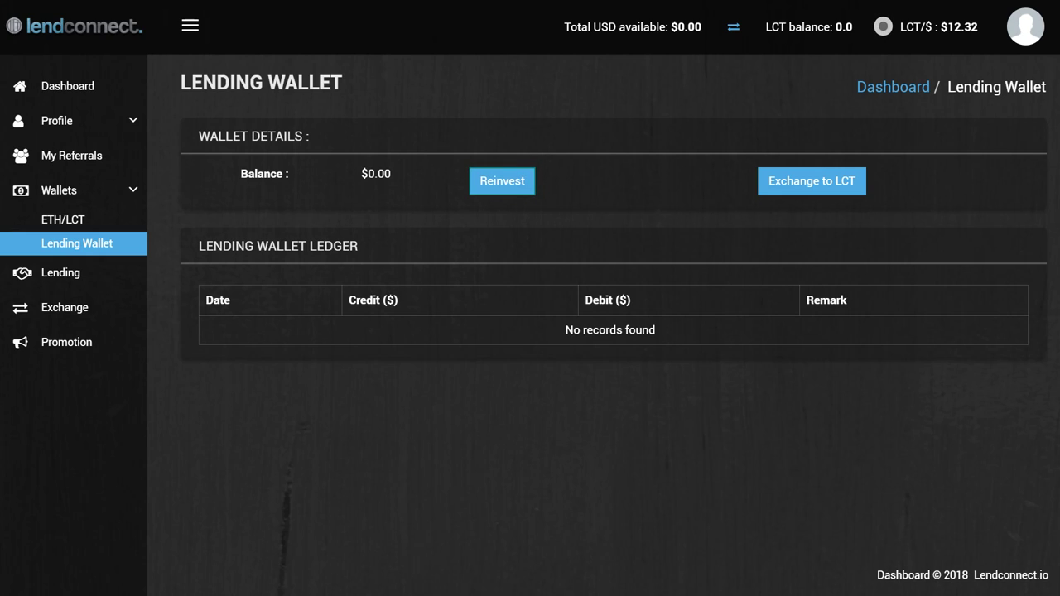
pyautogui.click(788, 184)
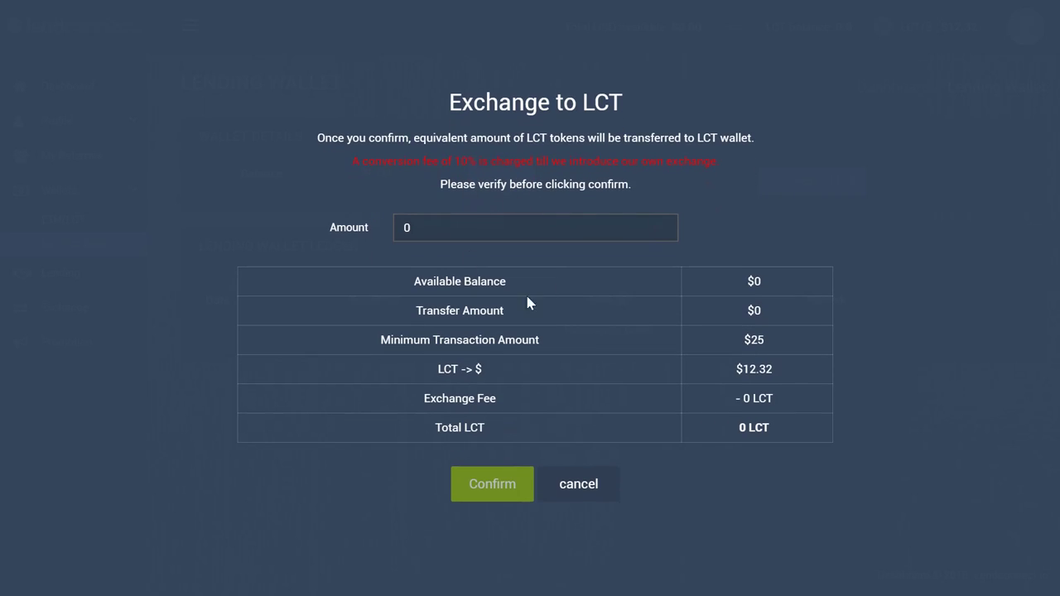
pyautogui.click(407, 227)
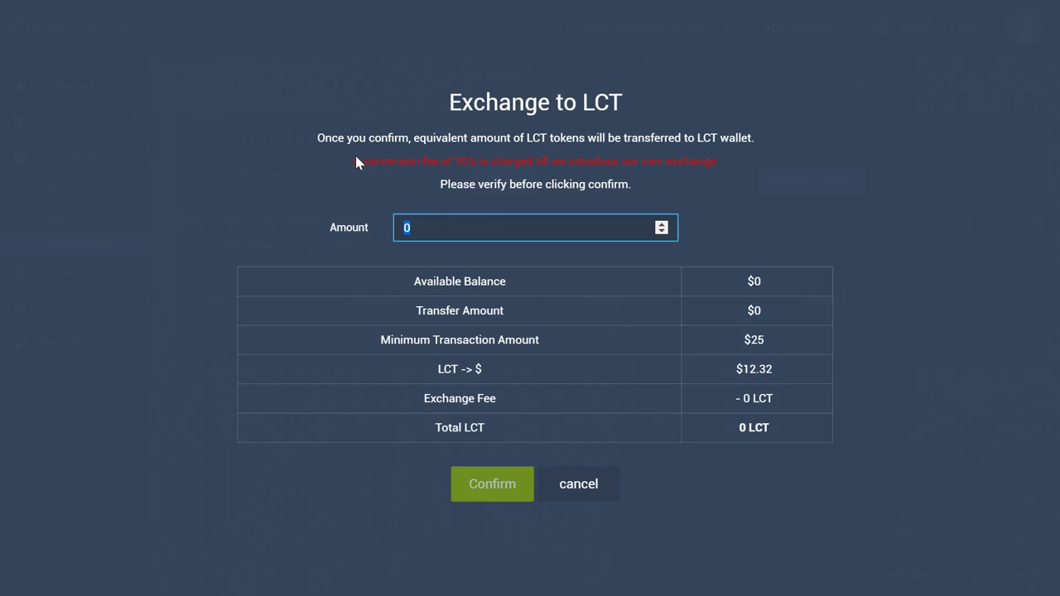
pyautogui.click(527, 167)
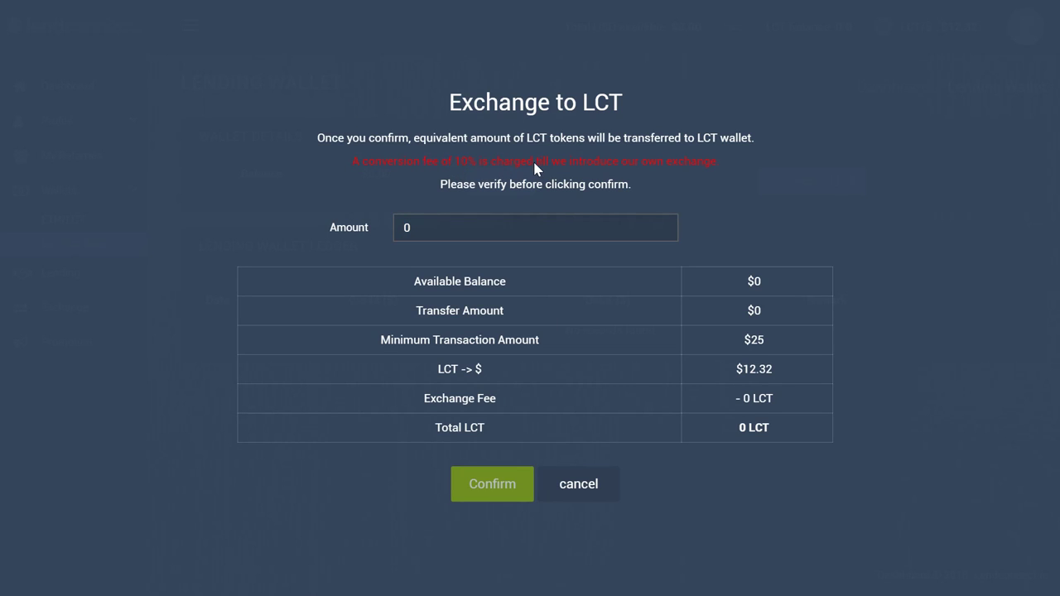
pyautogui.click(580, 488)
pyautogui.click(91, 304)
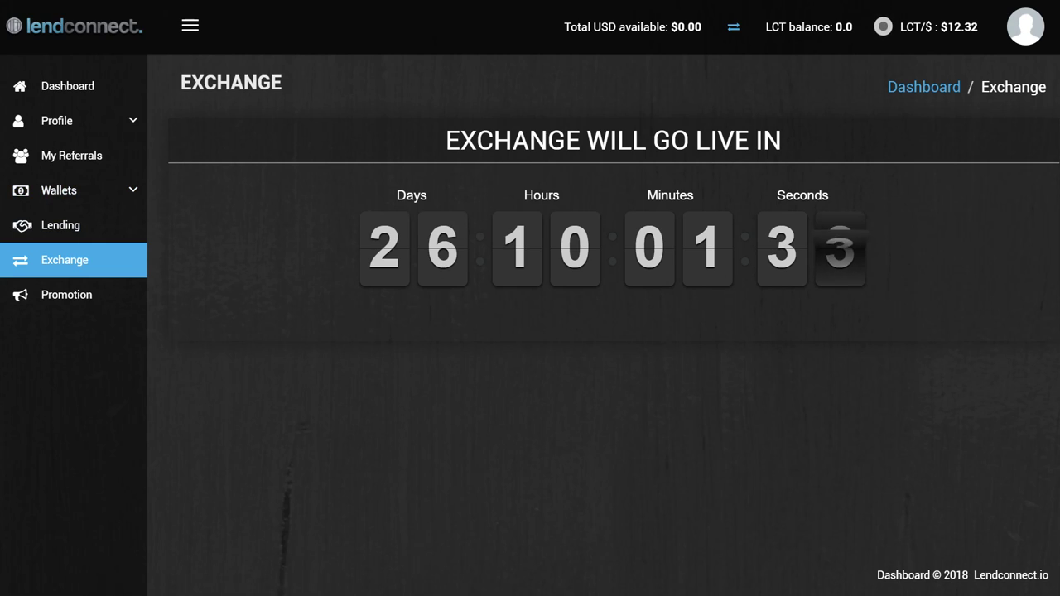
pyautogui.click(67, 195)
pyautogui.click(69, 245)
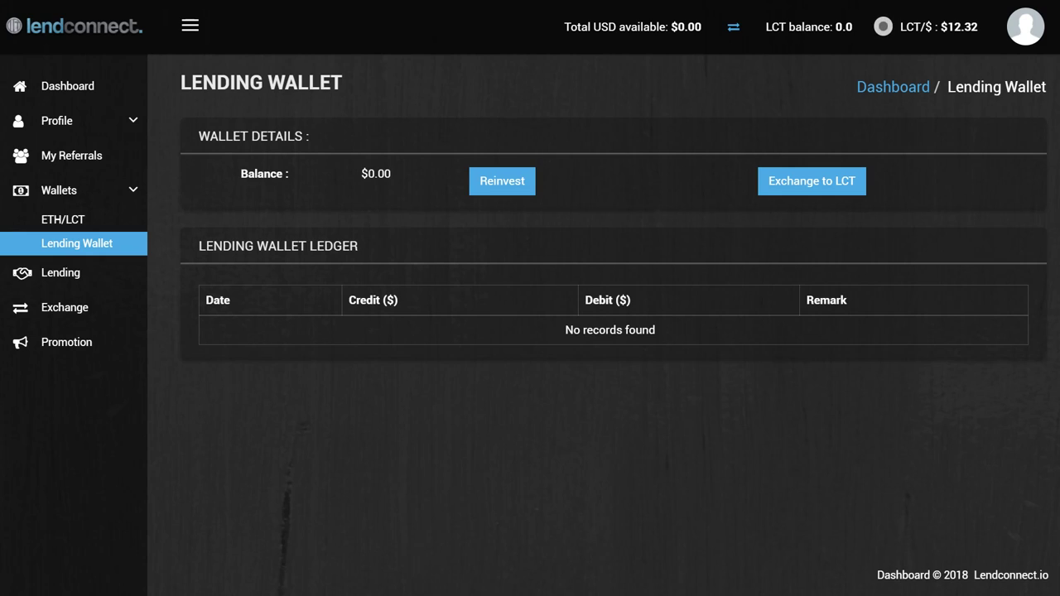
pyautogui.moveTo(390, 174); pyautogui.dragTo(422, 171)
pyautogui.click(359, 172)
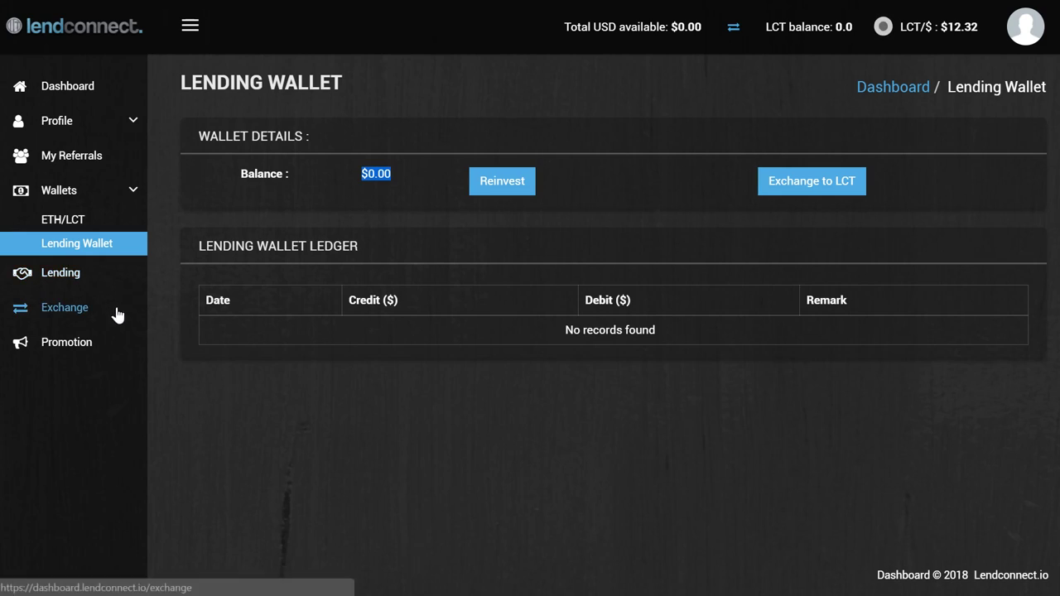
pyautogui.click(333, 184)
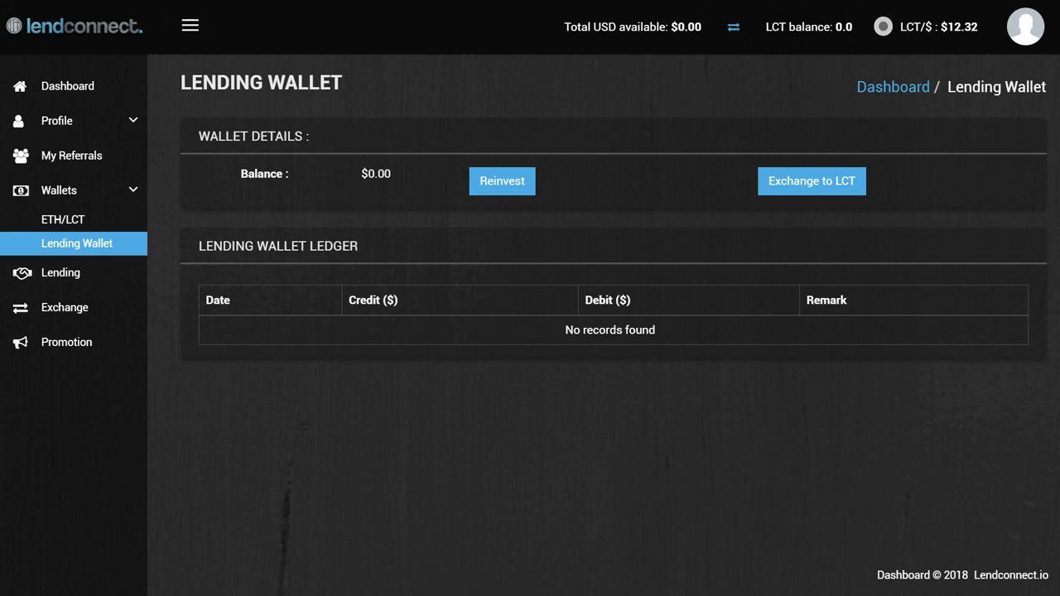
pyautogui.moveTo(359, 173); pyautogui.dragTo(417, 168)
pyautogui.click(410, 168)
pyautogui.click(357, 177)
pyautogui.doubleClick(401, 171)
pyautogui.click(362, 178)
pyautogui.click(400, 177)
pyautogui.moveTo(398, 175); pyautogui.dragTo(362, 175)
pyautogui.click(362, 183)
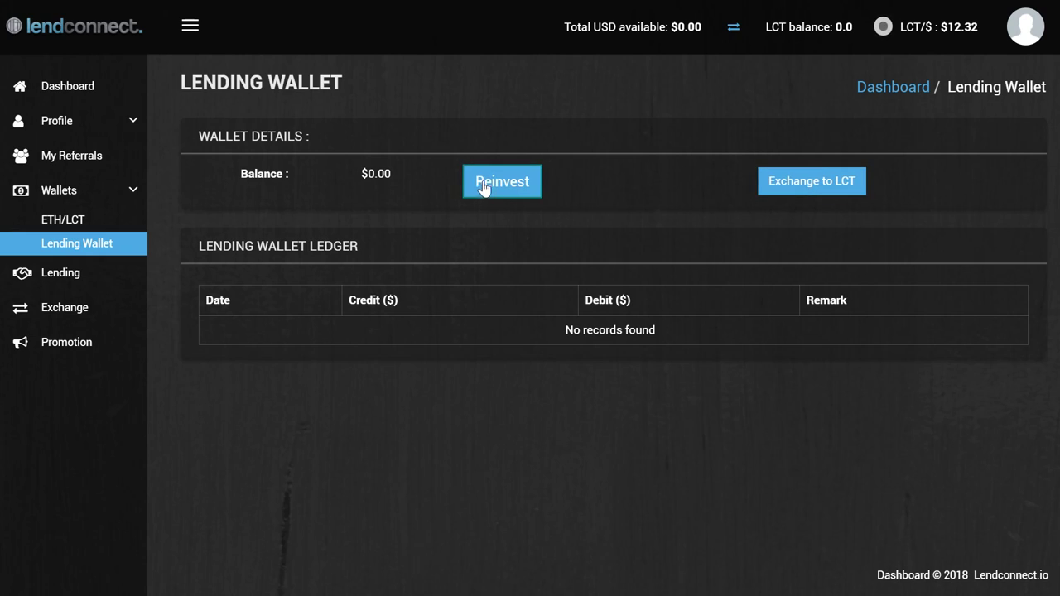
pyautogui.moveTo(238, 174); pyautogui.dragTo(390, 166)
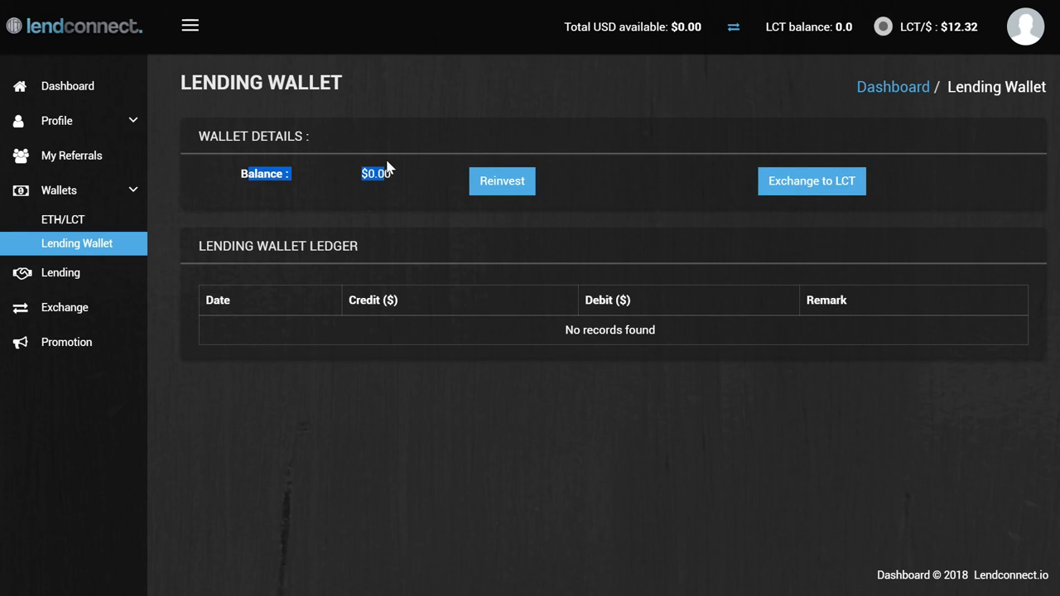
pyautogui.click(393, 169)
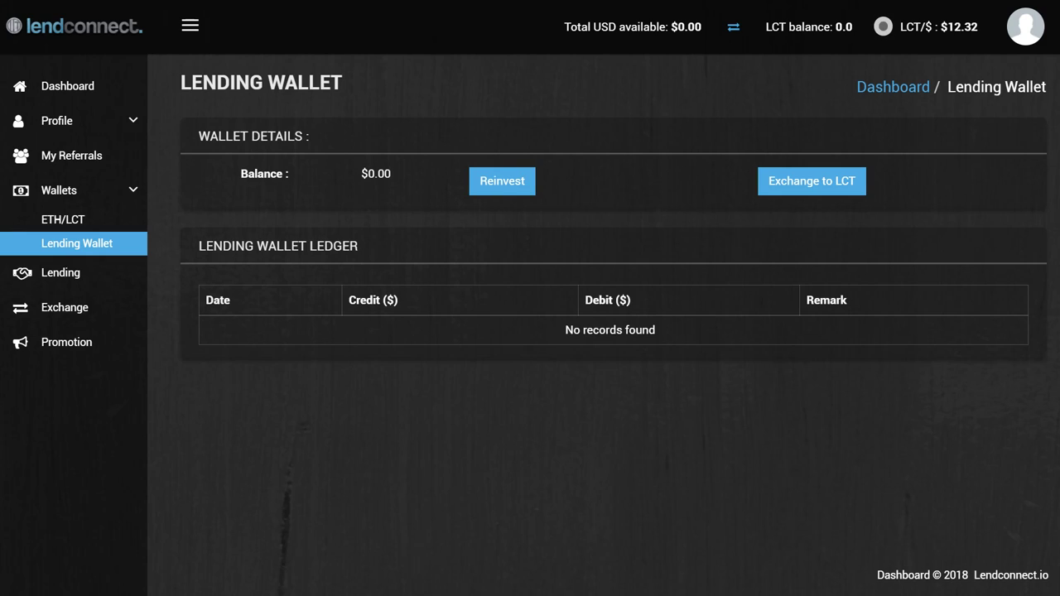
pyautogui.moveTo(360, 174); pyautogui.dragTo(414, 175)
pyautogui.click(404, 173)
pyautogui.click(368, 180)
pyautogui.moveTo(361, 177); pyautogui.dragTo(392, 179)
# Clear the balance highlight and show the LendConnect Dashboard with its Daily Interest Payout chart.
pyautogui.click(392, 179)
pyautogui.click(49, 86)
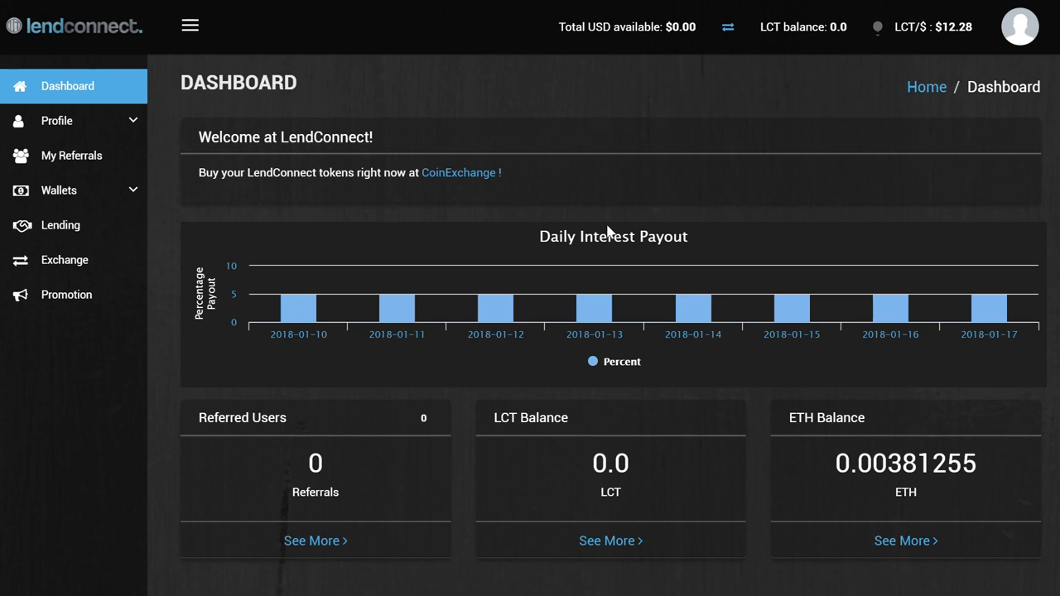
pyautogui.scroll(-1, 612, 315)
pyautogui.scroll(1, 613, 314)
pyautogui.scroll(-1, 555, 95)
pyautogui.scroll(1, 550, 116)
pyautogui.scroll(-1, 553, 118)
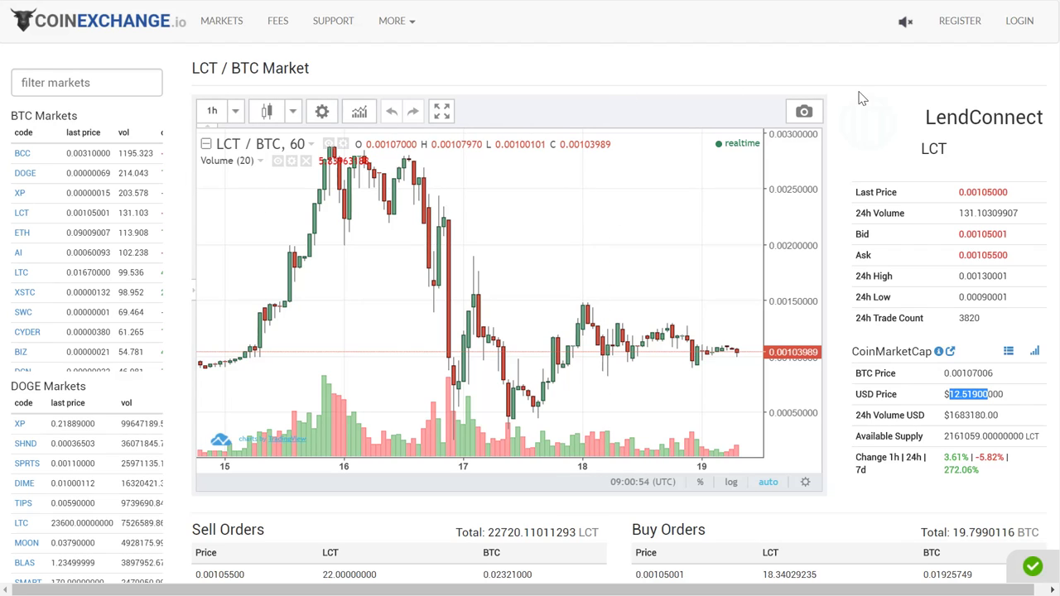
pyautogui.scroll(-2, 861, 100)
pyautogui.scroll(2, 844, 124)
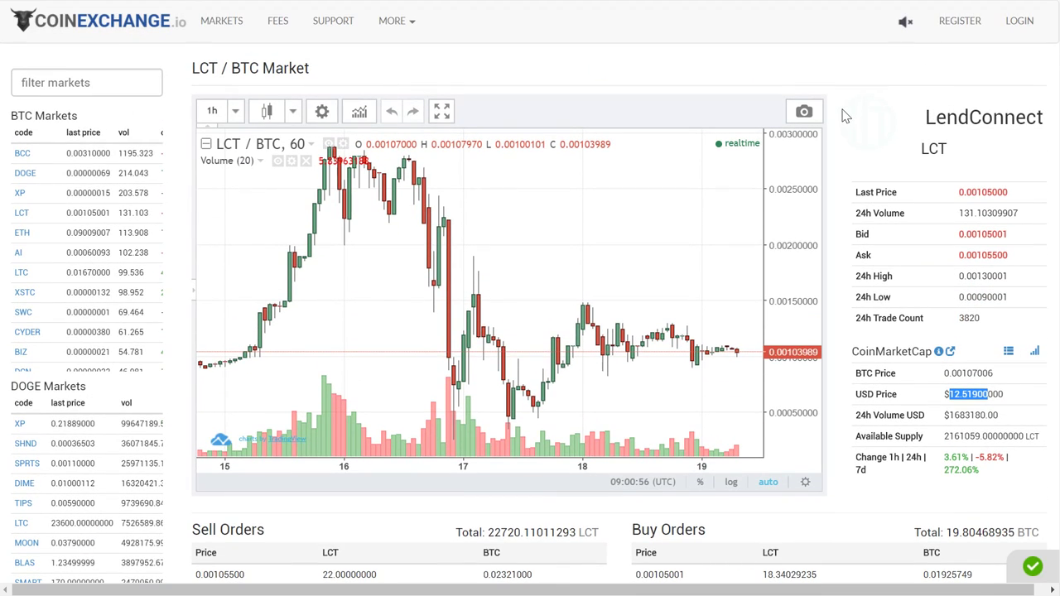
pyautogui.scroll(-6, 845, 116)
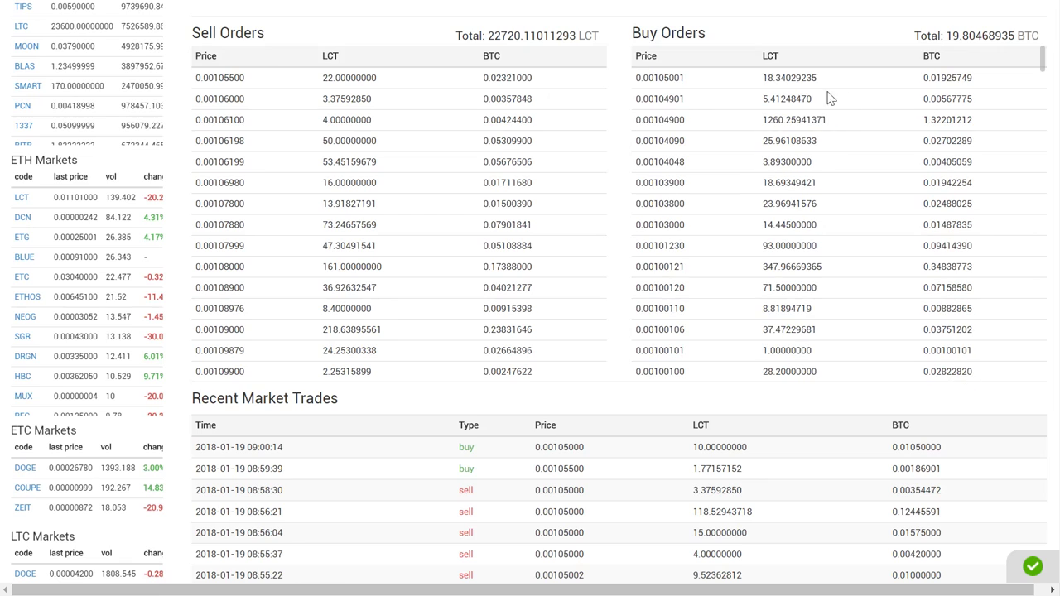
pyautogui.scroll(2, 617, 141)
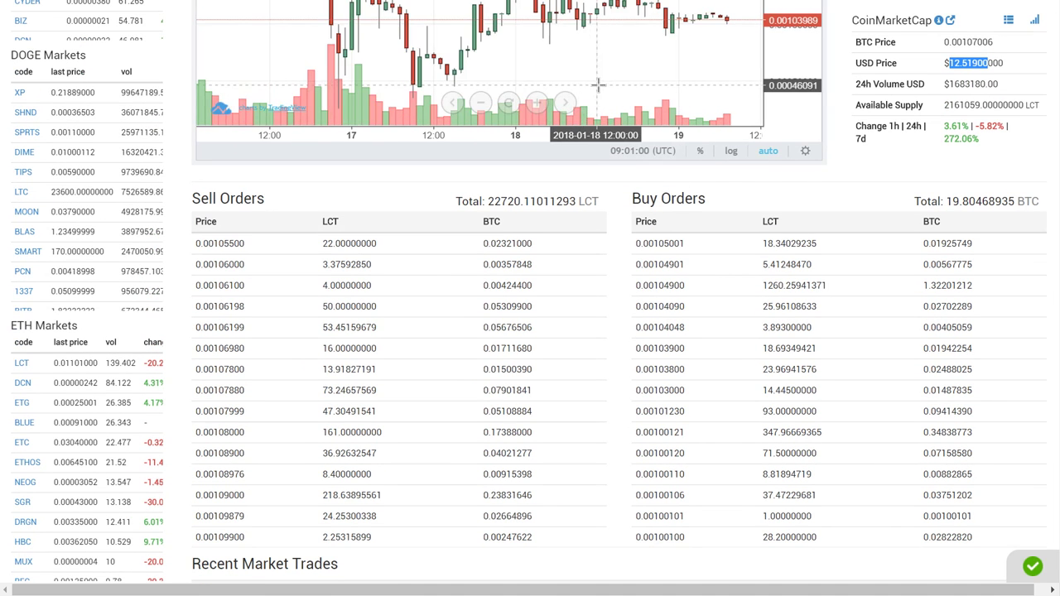
pyautogui.scroll(4, 841, 138)
pyautogui.scroll(-2, 679, 246)
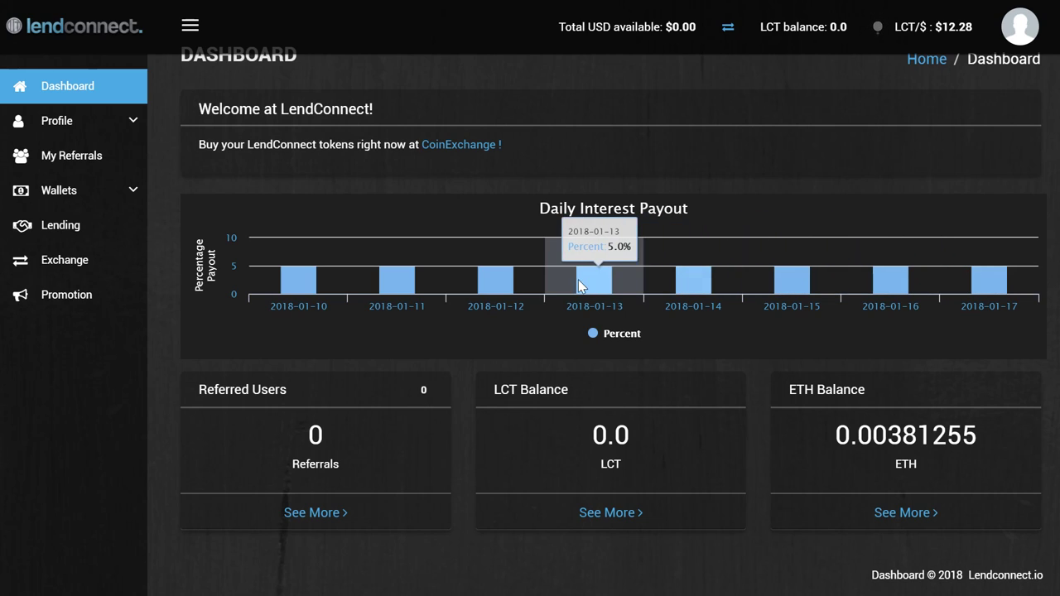
# Scroll the page, then show My Referrals with 0 referred users and a 0.00 bonus.
pyautogui.scroll(1, 190, 279)
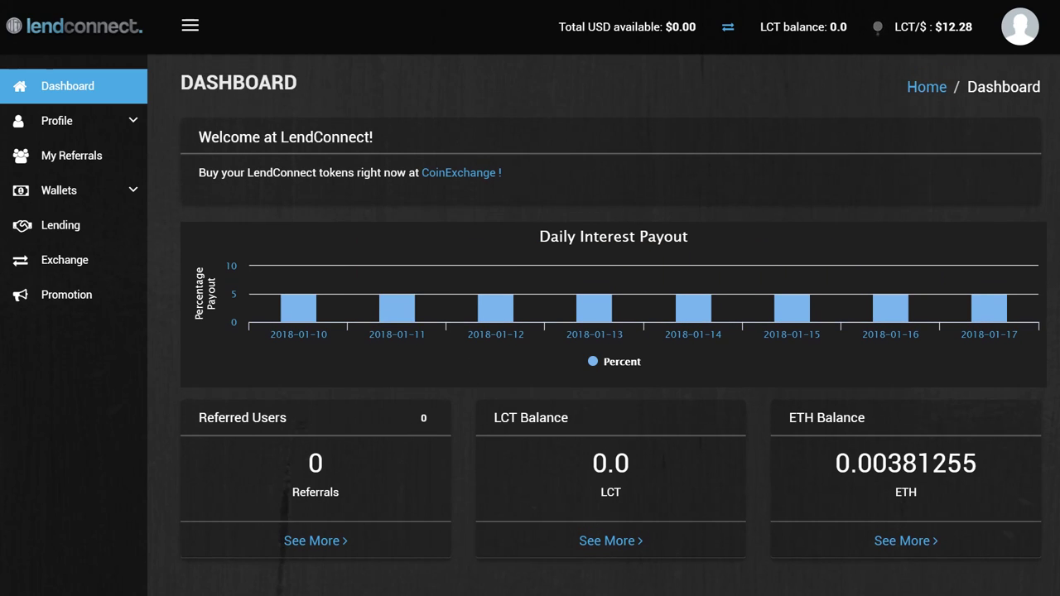
pyautogui.scroll(-1, 165, 239)
pyautogui.scroll(1, 165, 238)
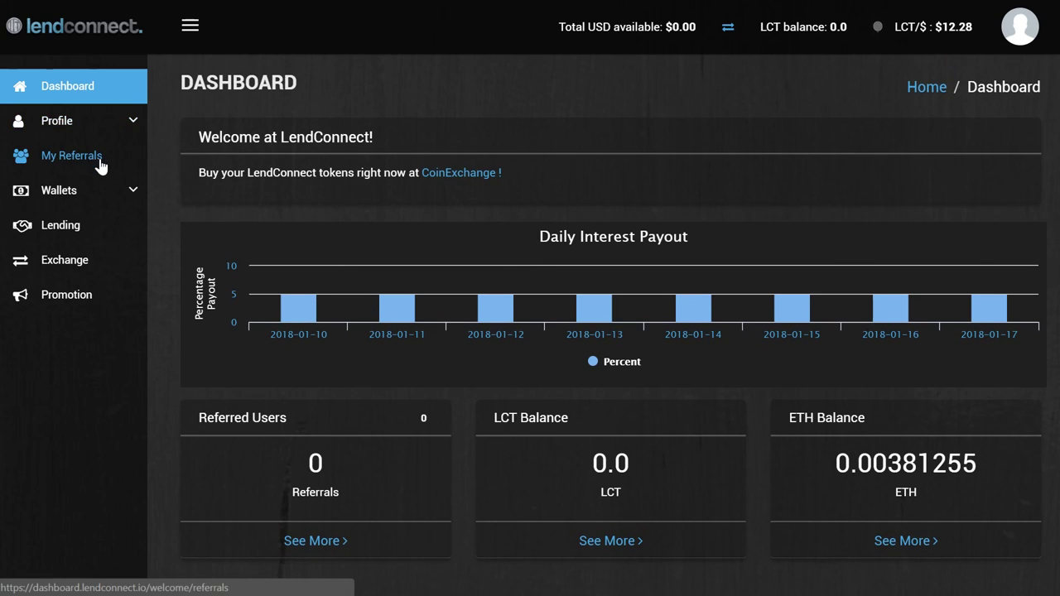
pyautogui.scroll(-1, 207, 192)
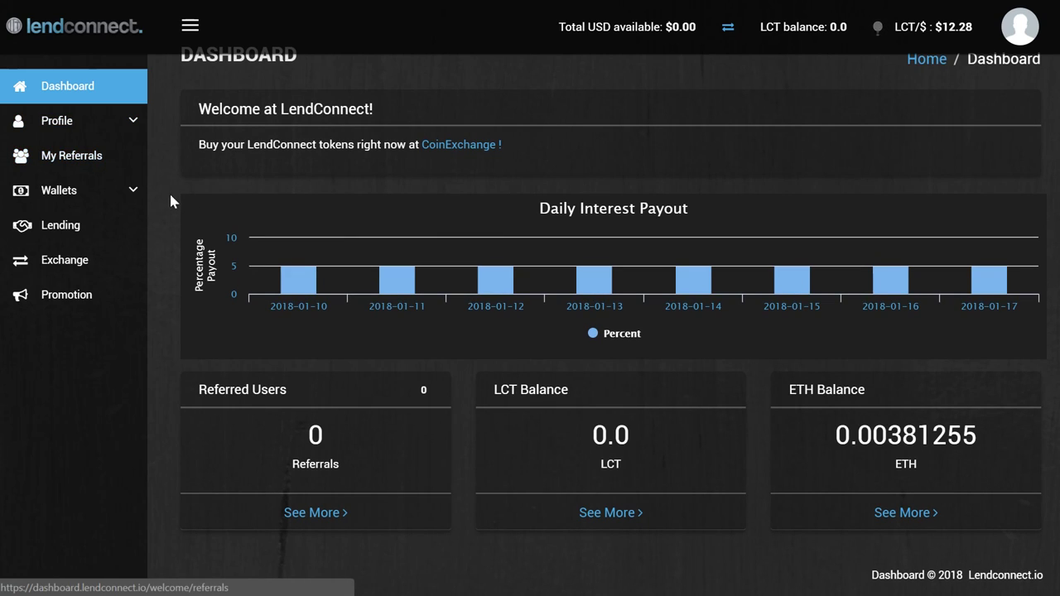
pyautogui.scroll(1, 169, 200)
pyautogui.scroll(-1, 171, 199)
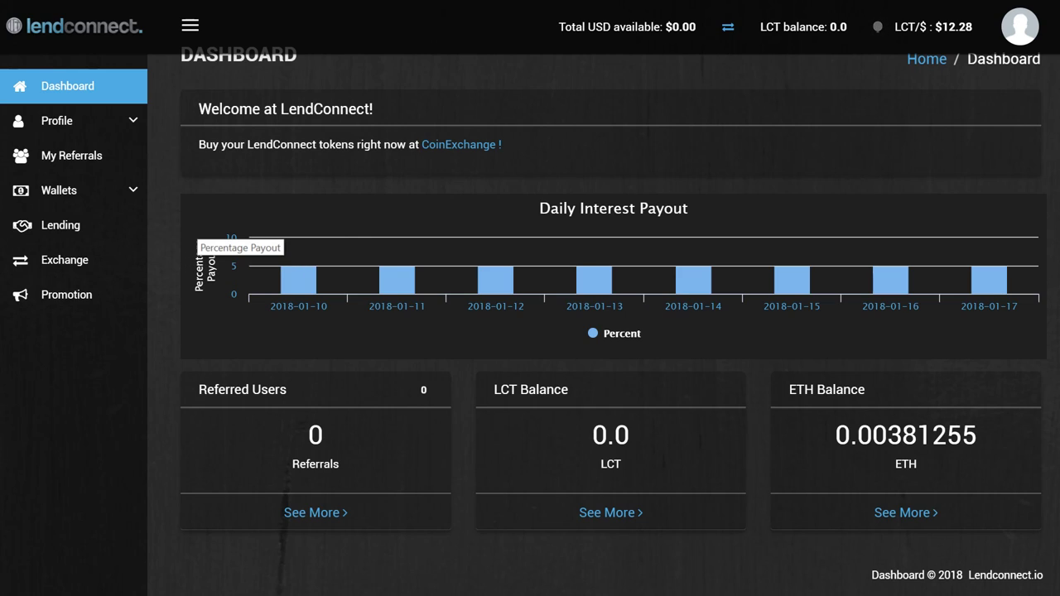
pyautogui.scroll(1, 225, 237)
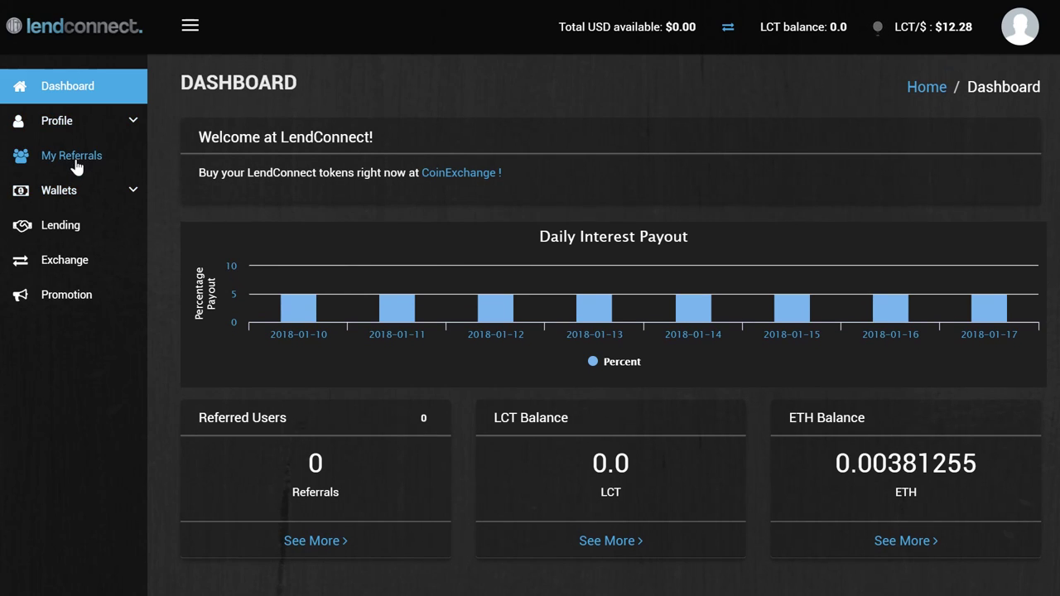
pyautogui.click(75, 160)
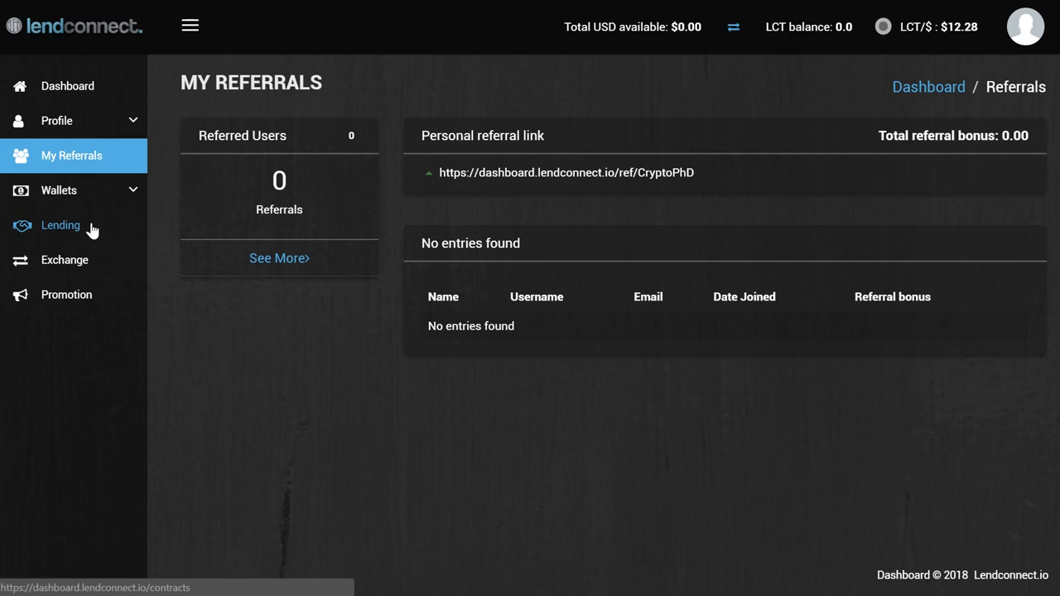
# Go to the LendConnect Exchange page from the sidebar.
pyautogui.click(91, 263)
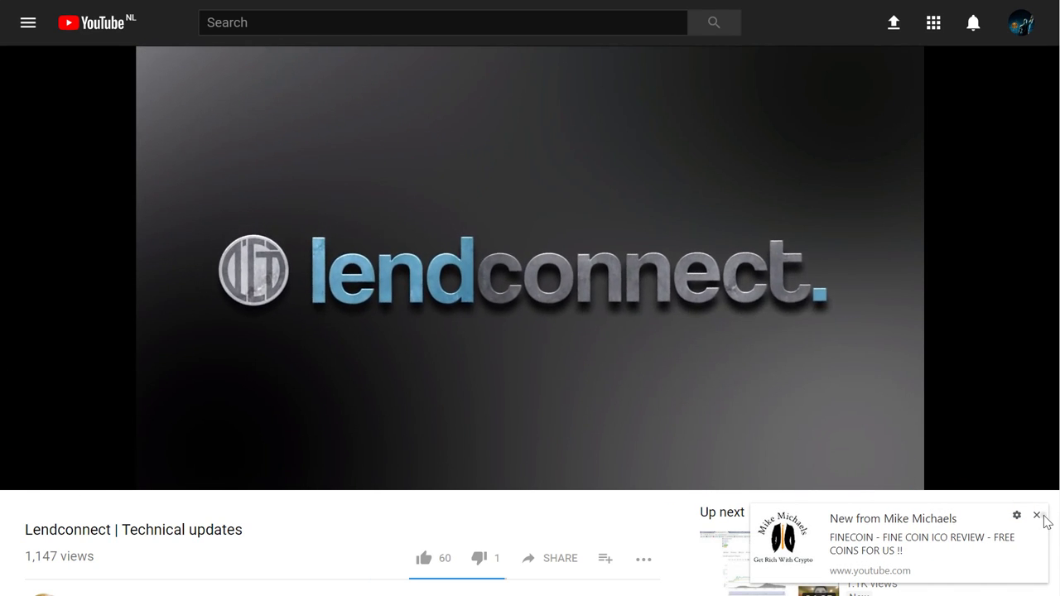
# Dismiss the new-upload notification, then pause and resume the Lendconnect Technical updates video.
pyautogui.click(1036, 514)
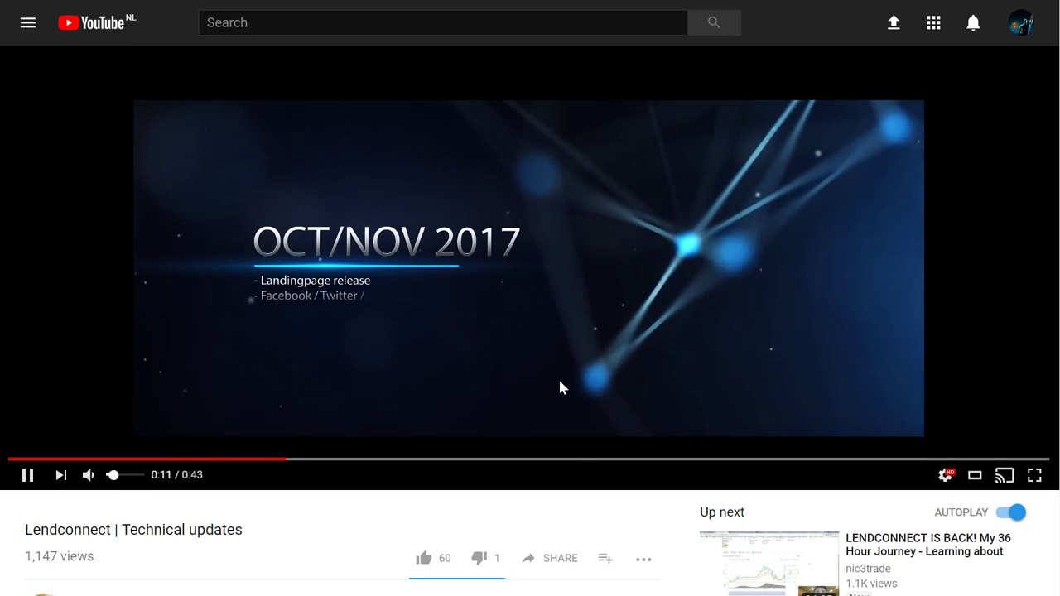
pyautogui.click(617, 380)
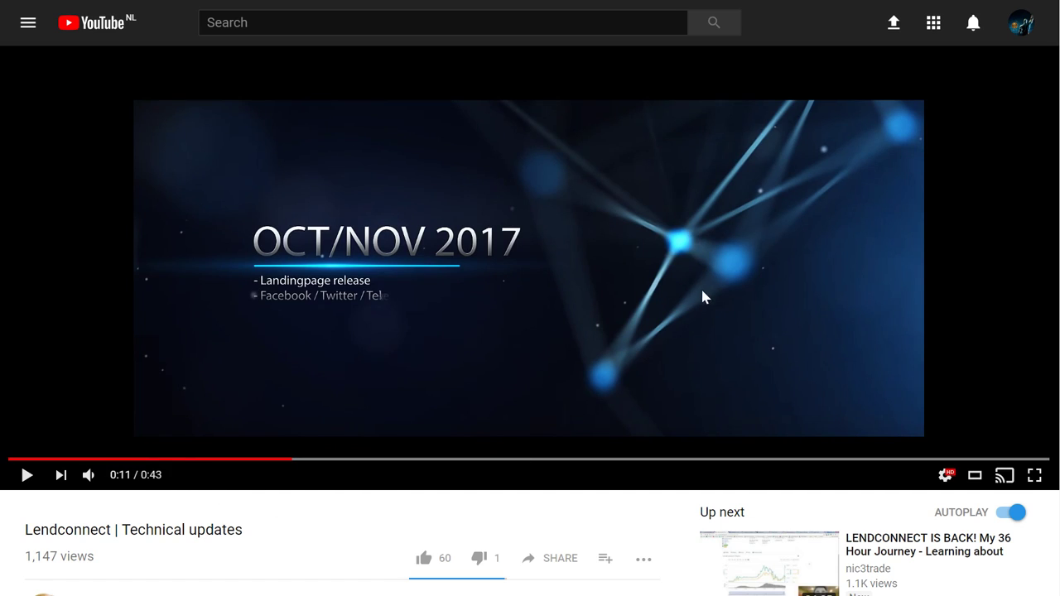
pyautogui.click(790, 227)
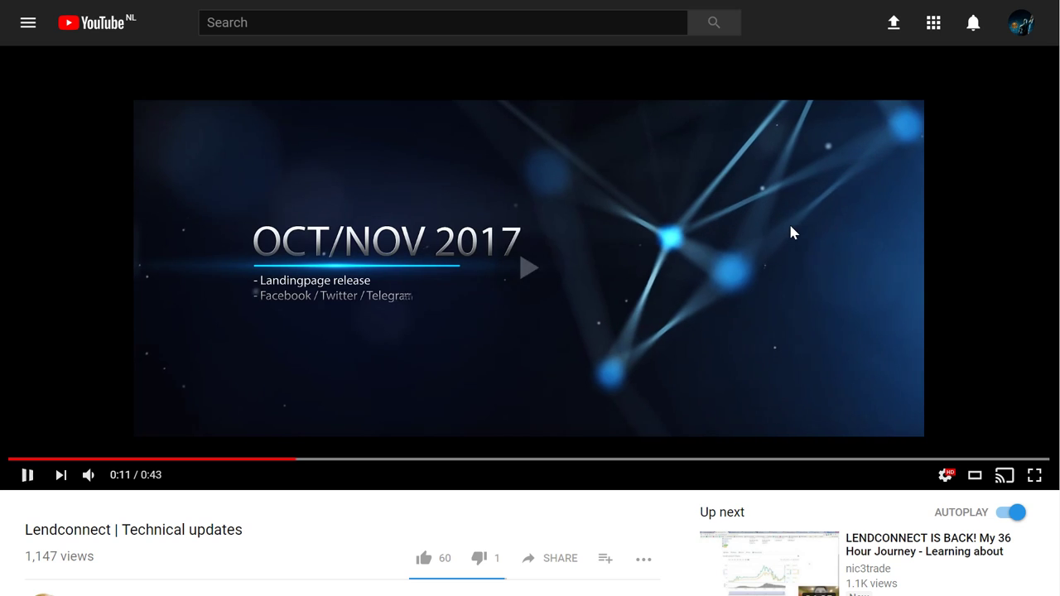
# Set the video's playback speed to 2 and keep watching.
pyautogui.click(945, 476)
pyautogui.click(985, 403)
pyautogui.click(996, 433)
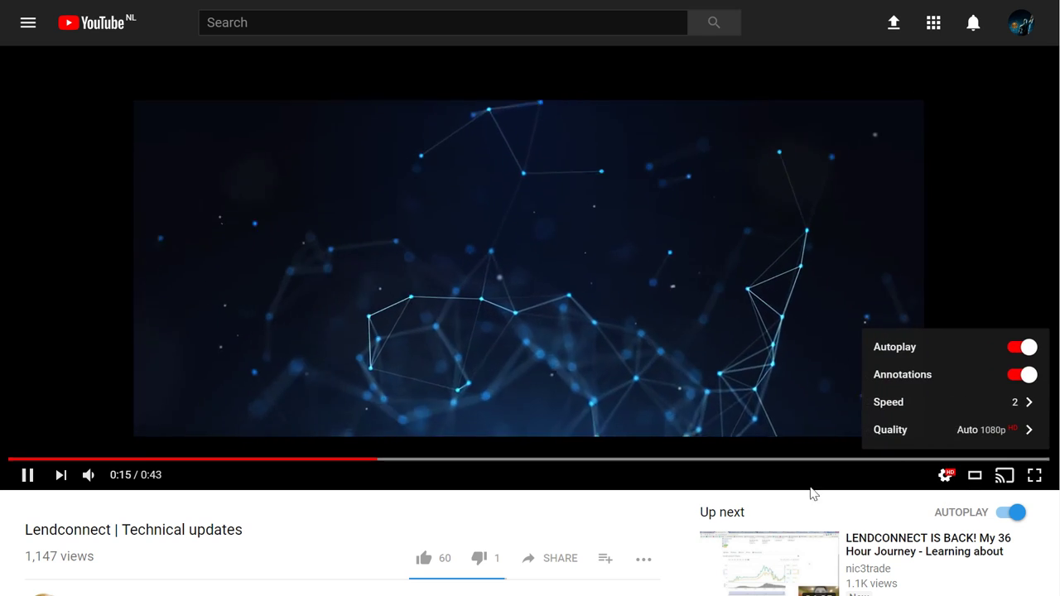
pyautogui.click(778, 488)
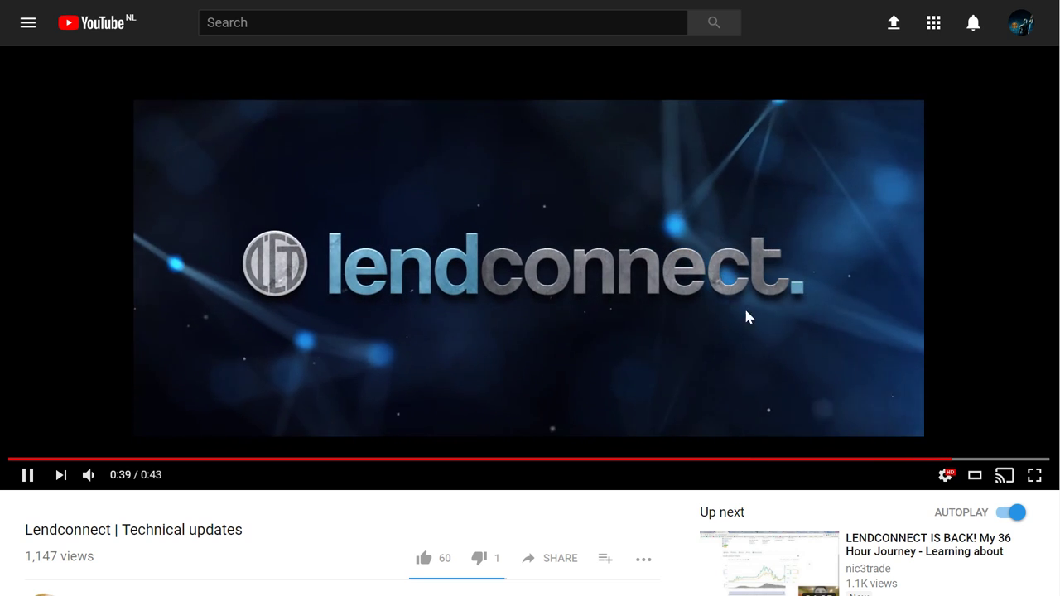
# Pause the video near its end and return to the Excel lending comparison sheet.
pyautogui.click(775, 321)
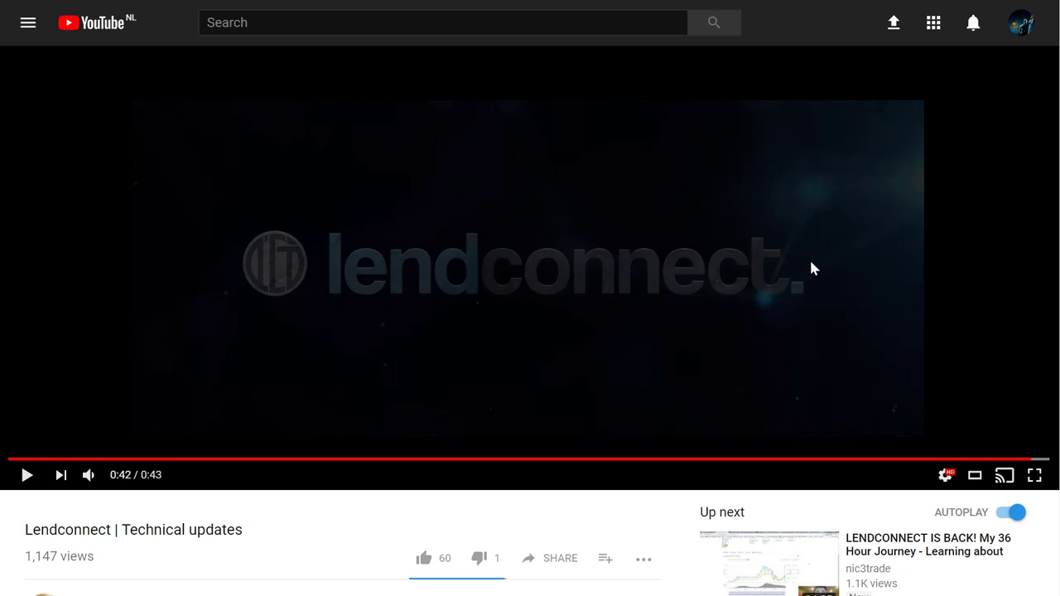
pyautogui.scroll(-4, 791, 269)
pyautogui.scroll(4, 791, 269)
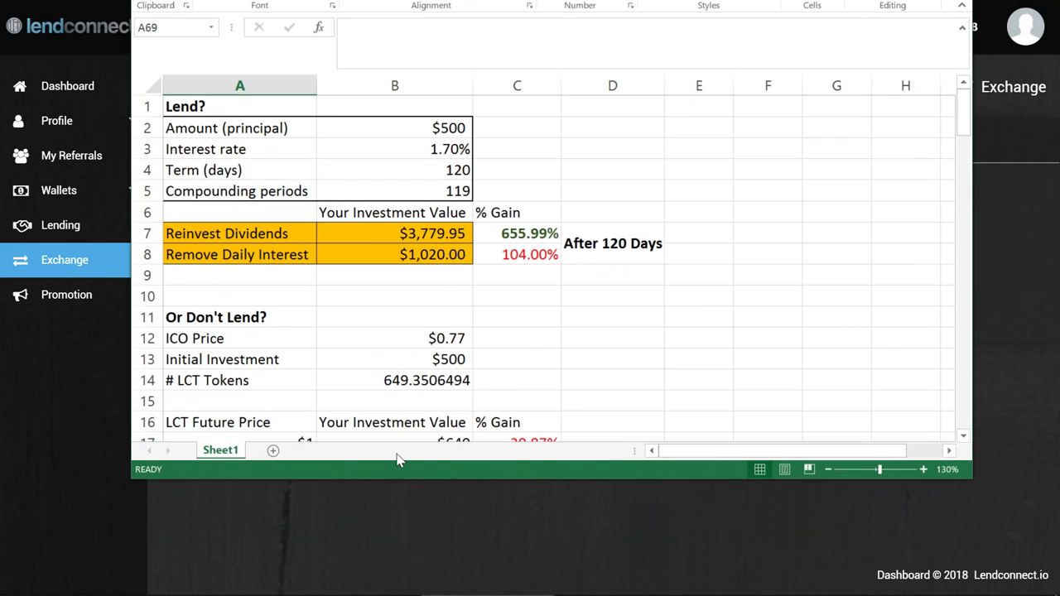
# Shrink the Excel window to rows 1–10 and point out the $500 principal and 1.7% rate.
pyautogui.moveTo(395, 478); pyautogui.dragTo(398, 341)
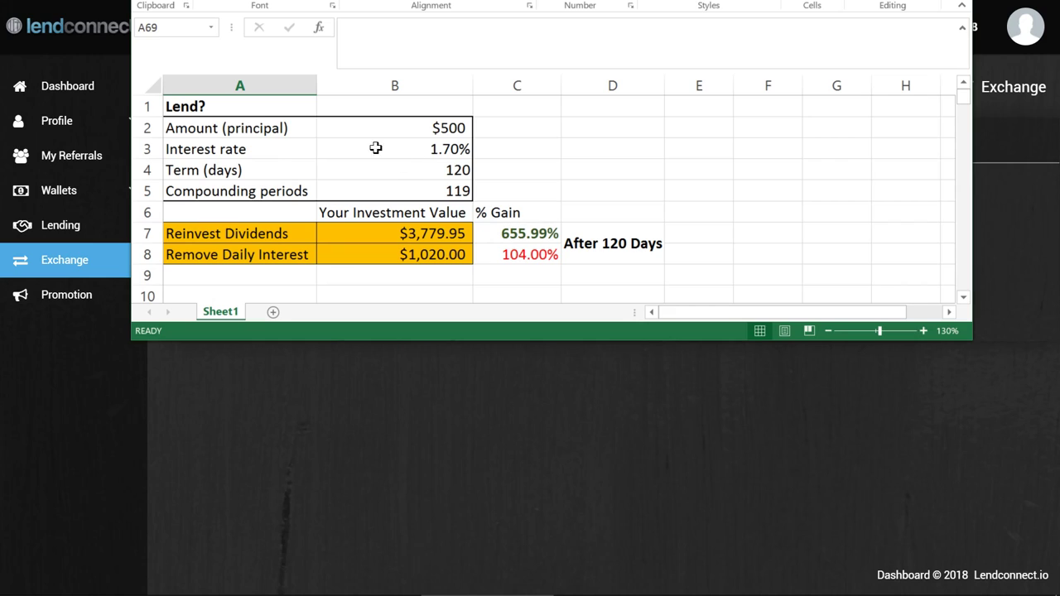
pyautogui.click(272, 133)
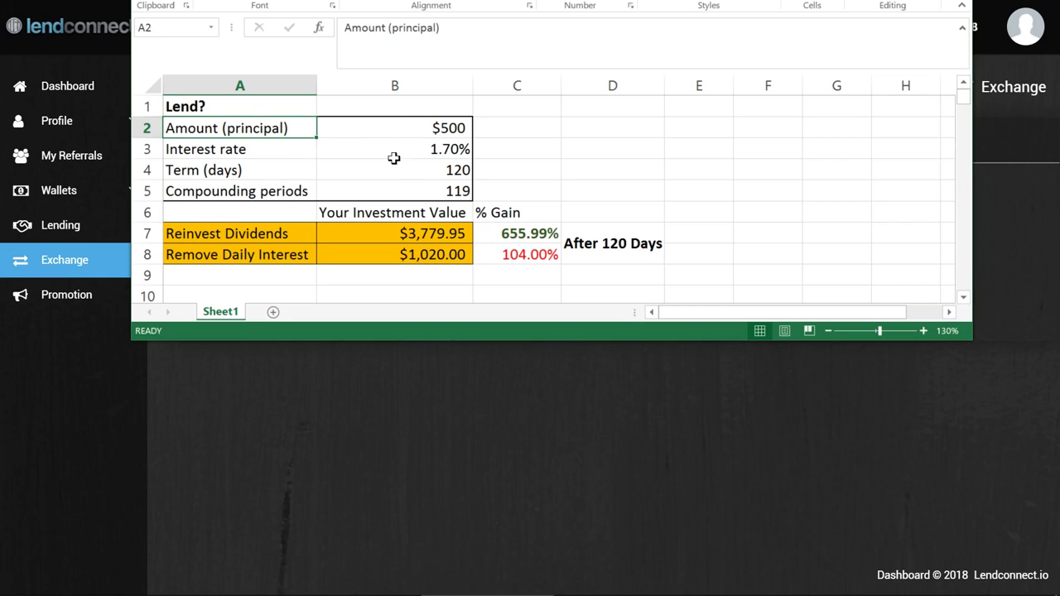
pyautogui.click(409, 128)
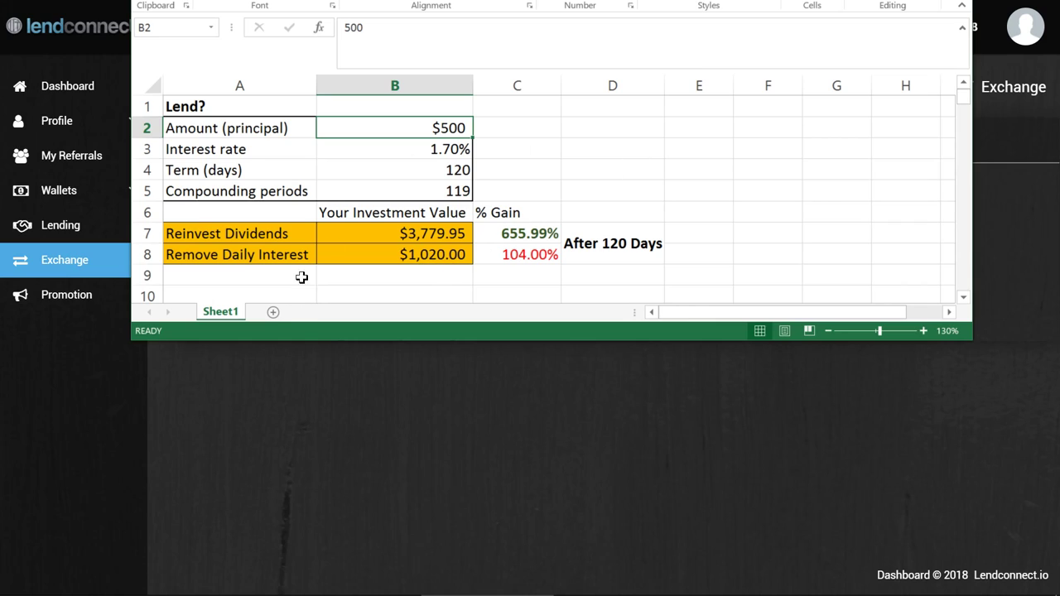
pyautogui.click(360, 144)
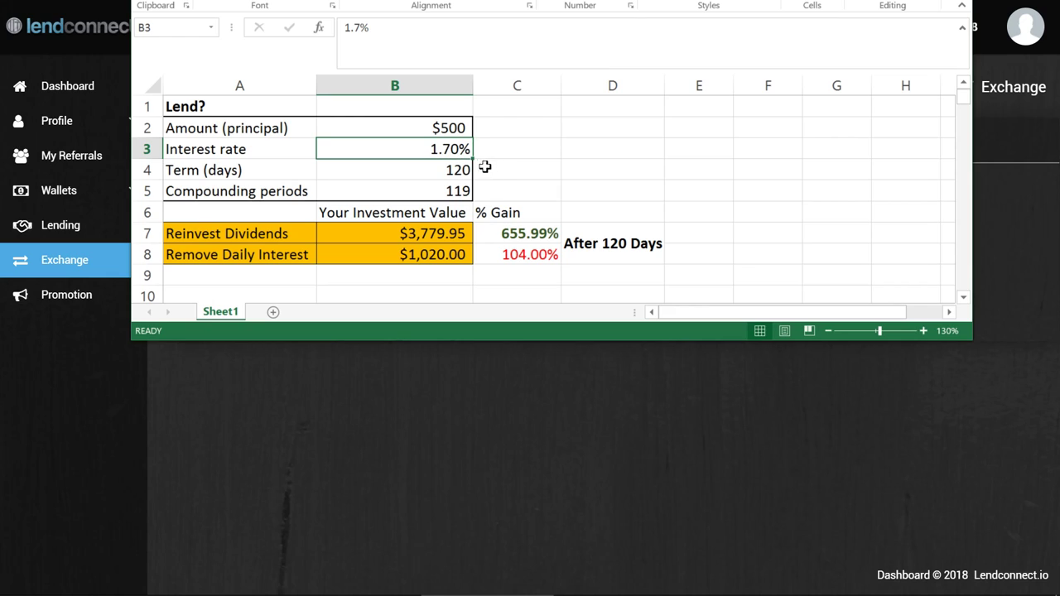
# Highlight the Term row, the 119 compounding periods and the Reinvest Dividends row.
pyautogui.moveTo(270, 174); pyautogui.dragTo(390, 170)
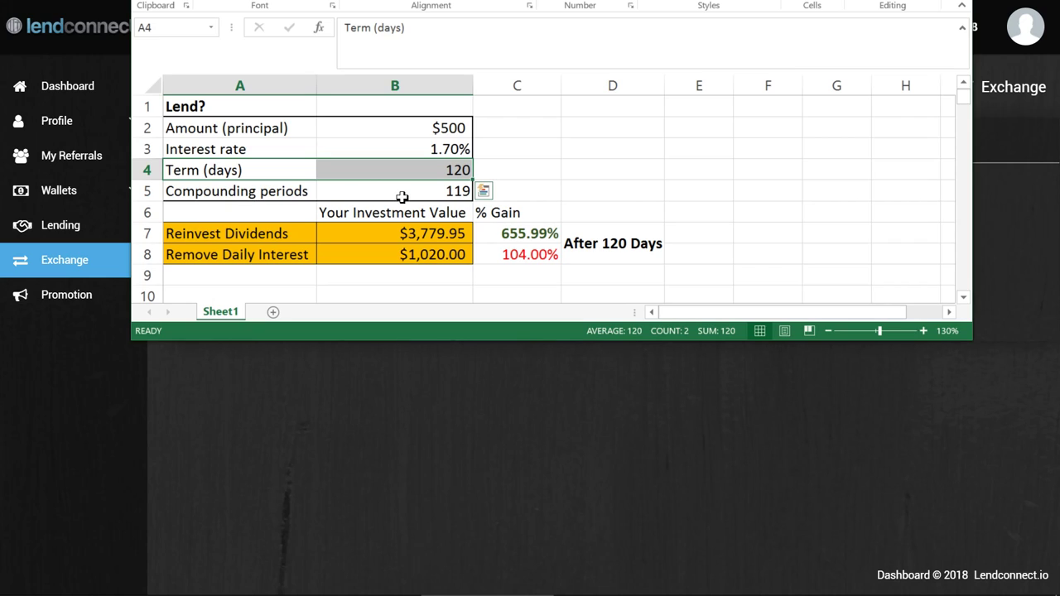
pyautogui.click(413, 147)
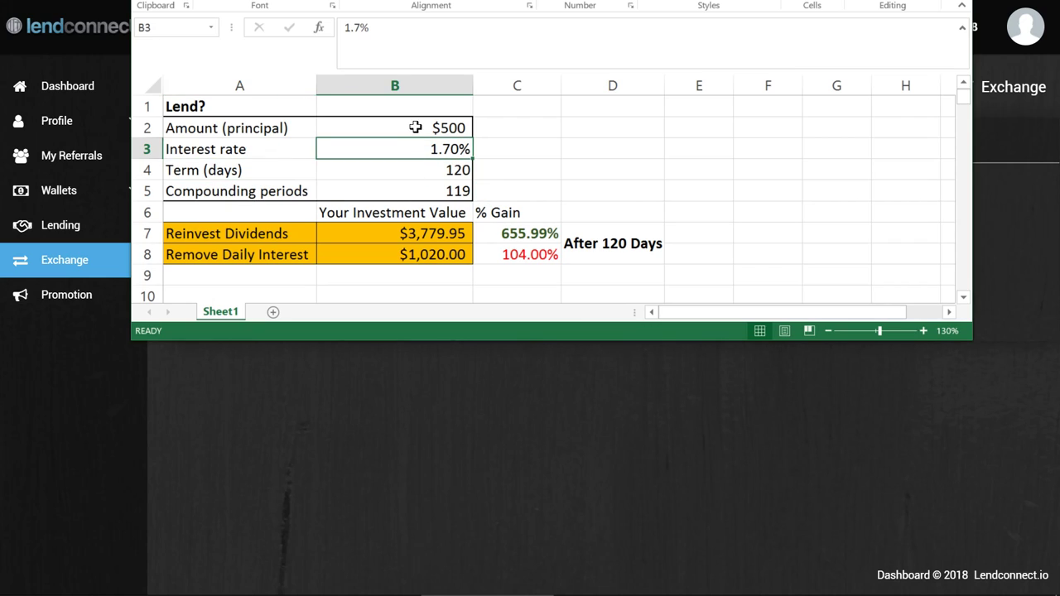
pyautogui.click(414, 127)
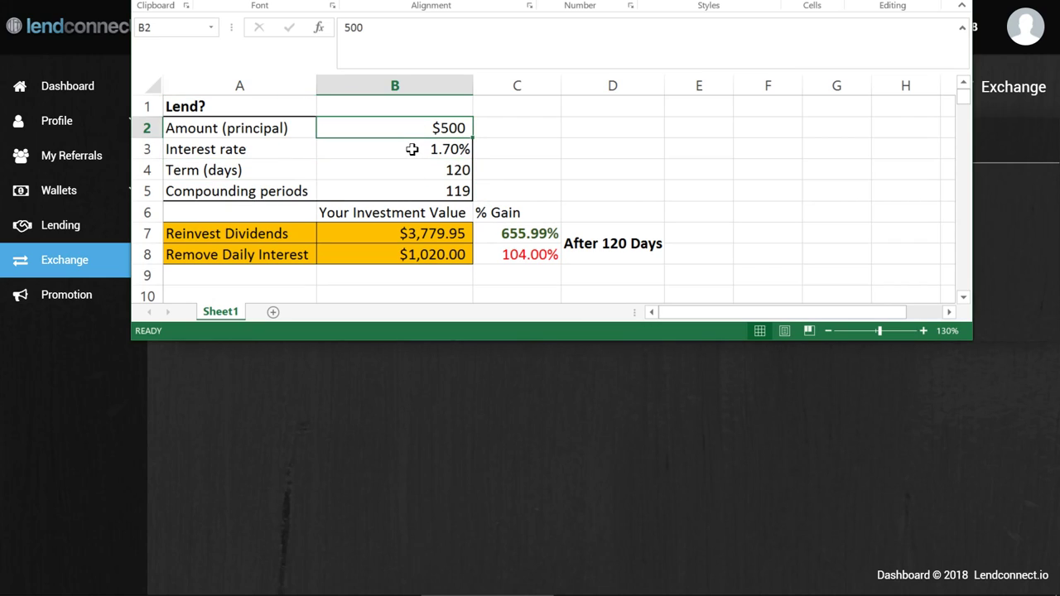
pyautogui.click(398, 194)
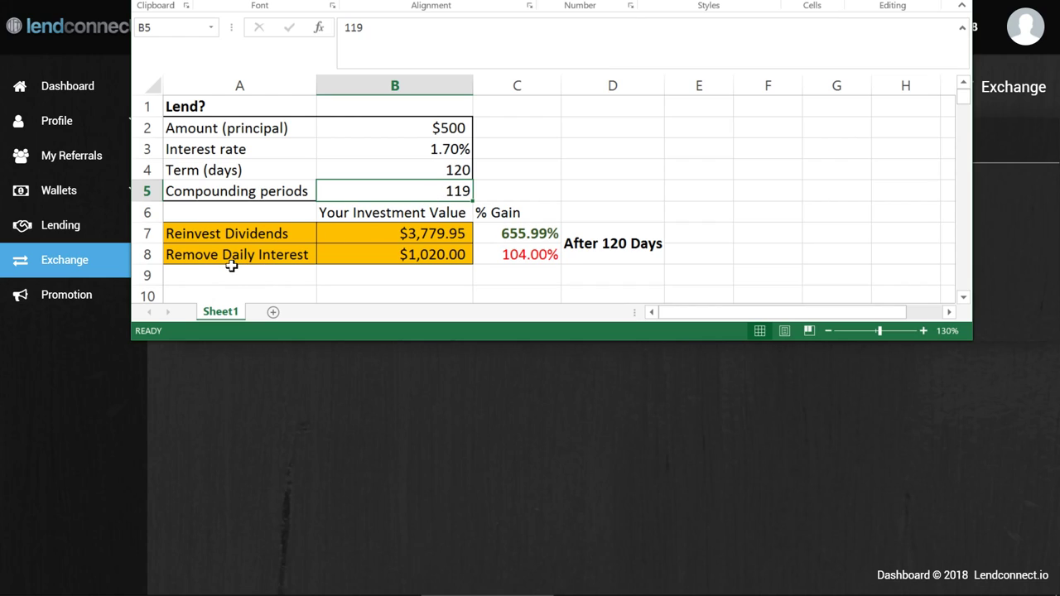
pyautogui.moveTo(232, 230); pyautogui.dragTo(379, 236)
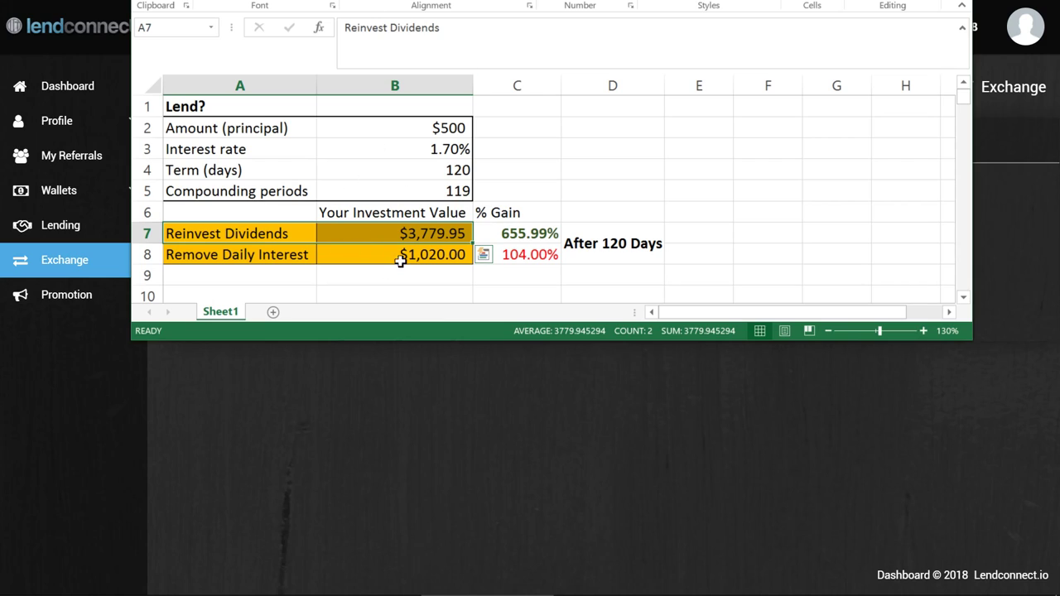
pyautogui.click(447, 235)
pyautogui.click(458, 129)
pyautogui.click(444, 234)
pyautogui.click(534, 240)
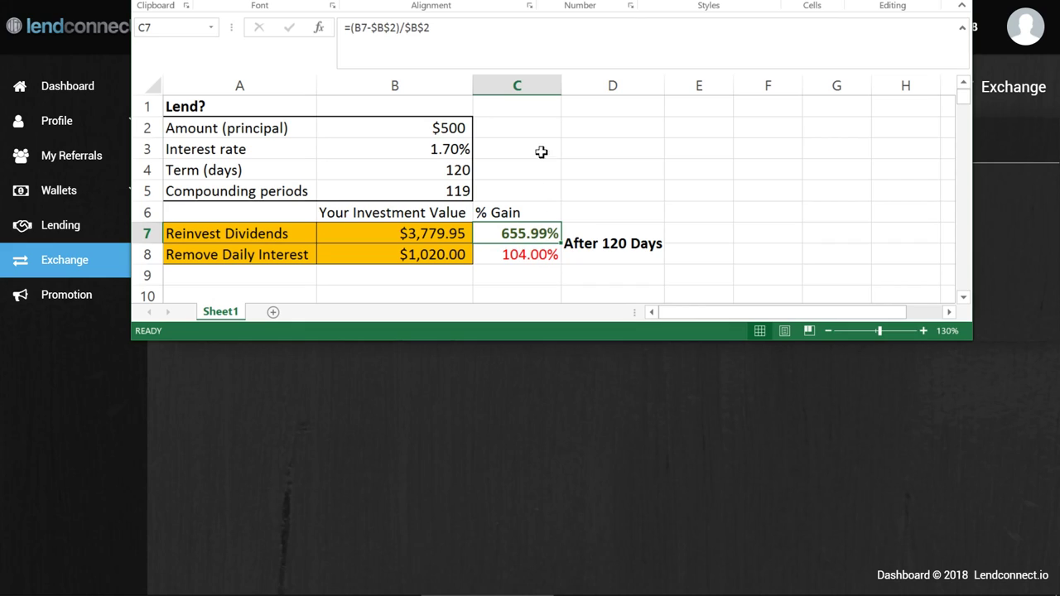
pyautogui.moveTo(500, 235)
pyautogui.mouseDown()
pyautogui.moveTo(284, 255)
pyautogui.moveTo(501, 234)
pyautogui.mouseUp()
pyautogui.click(283, 256)
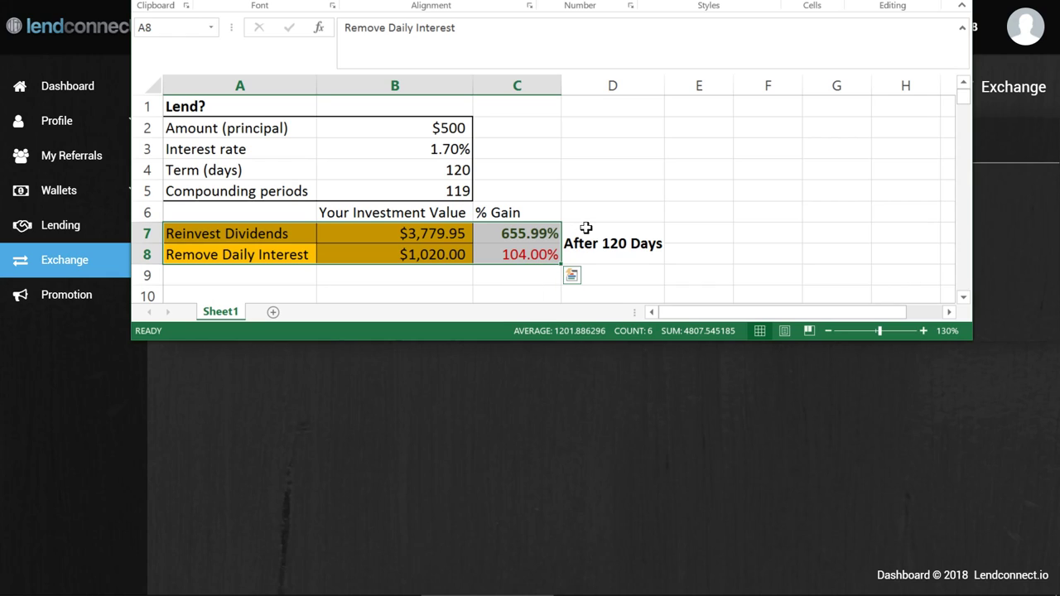
pyautogui.click(522, 225)
pyautogui.moveTo(521, 226); pyautogui.dragTo(312, 227)
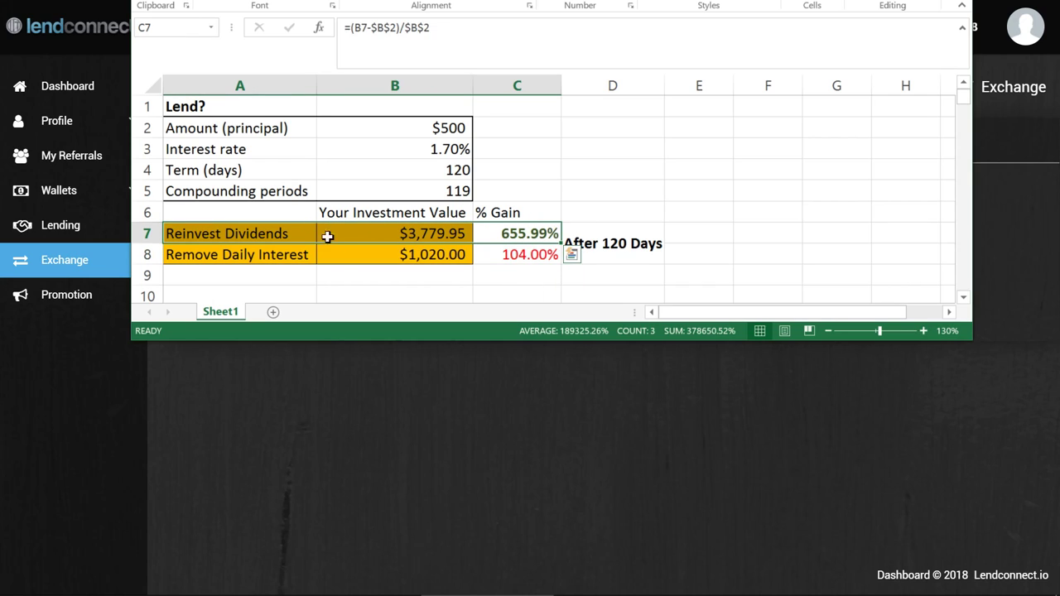
pyautogui.moveTo(255, 254); pyautogui.dragTo(473, 244)
pyautogui.click(460, 133)
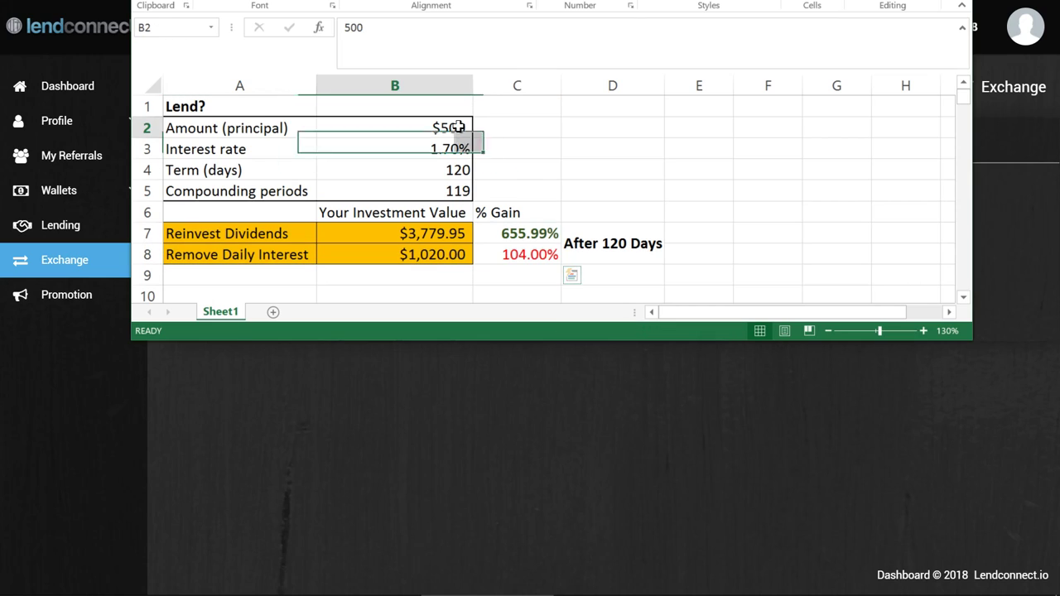
pyautogui.click(430, 256)
pyautogui.click(528, 255)
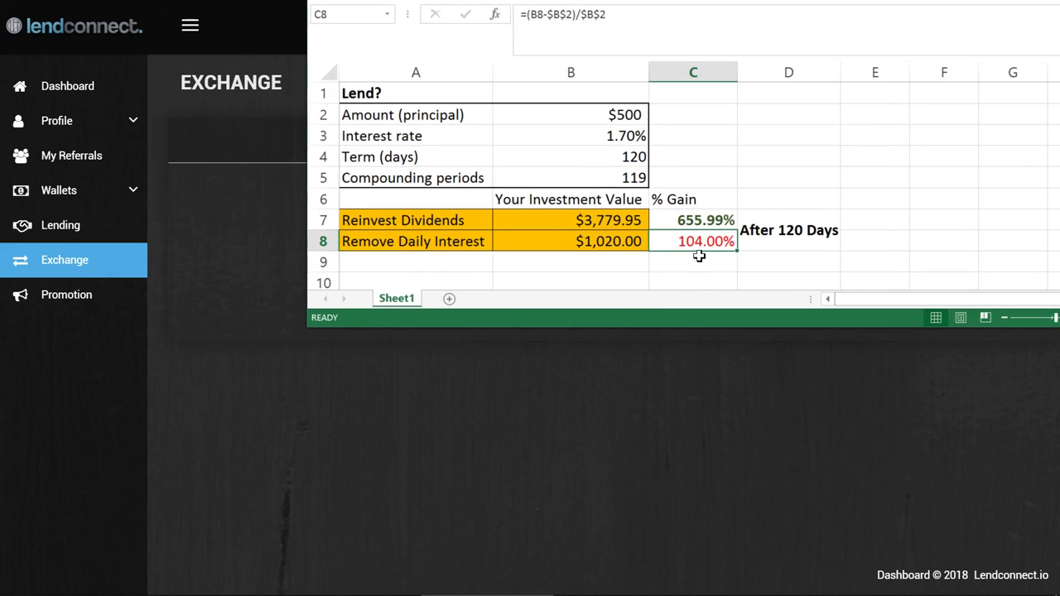
pyautogui.click(608, 136)
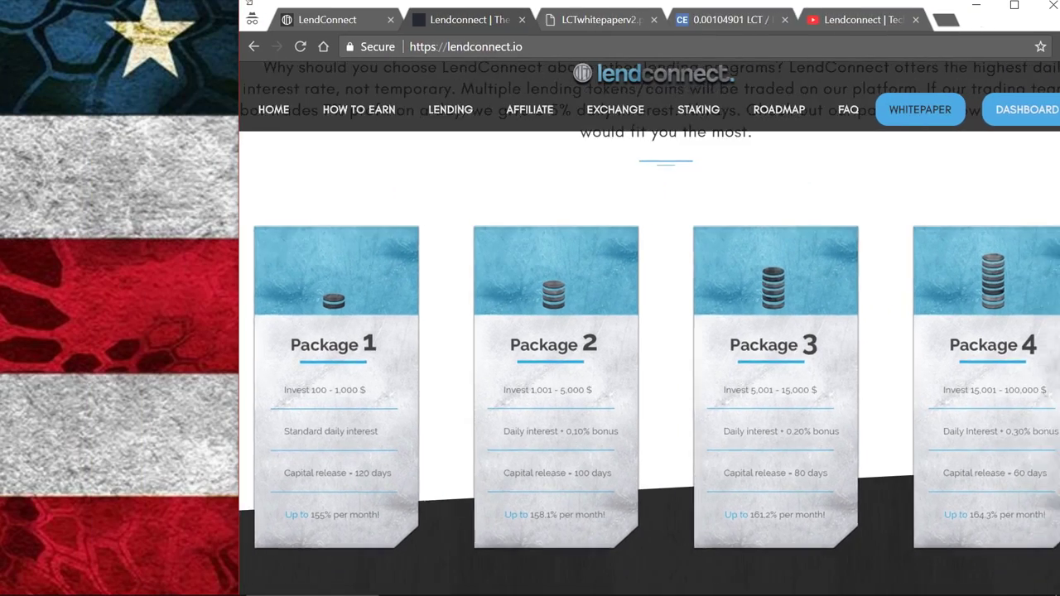
# Snap the browser beside the spreadsheet and bring Excel back in front.
pyautogui.press('super+Right')
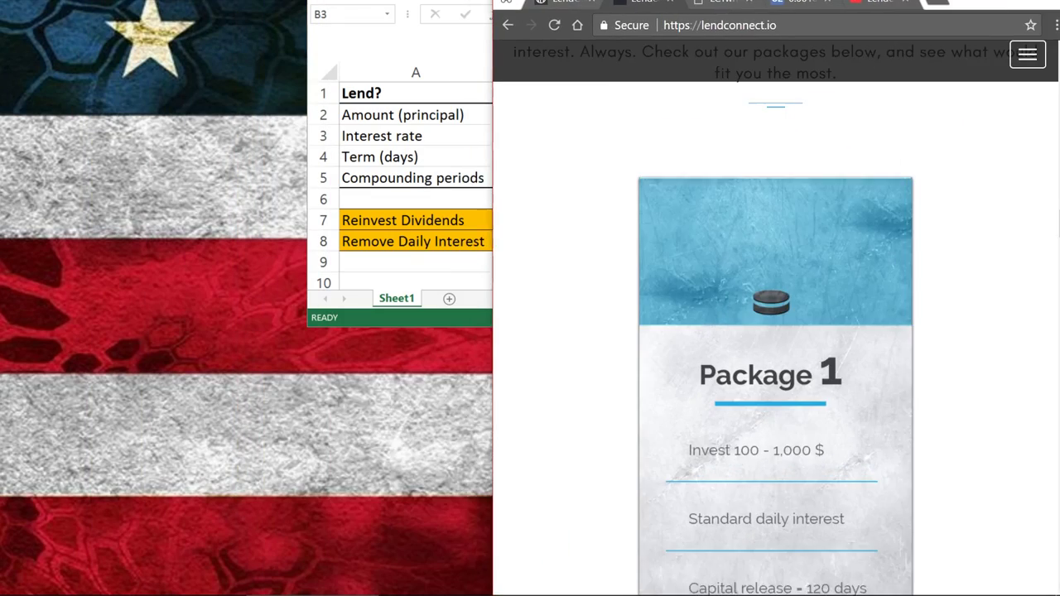
pyautogui.click(339, 55)
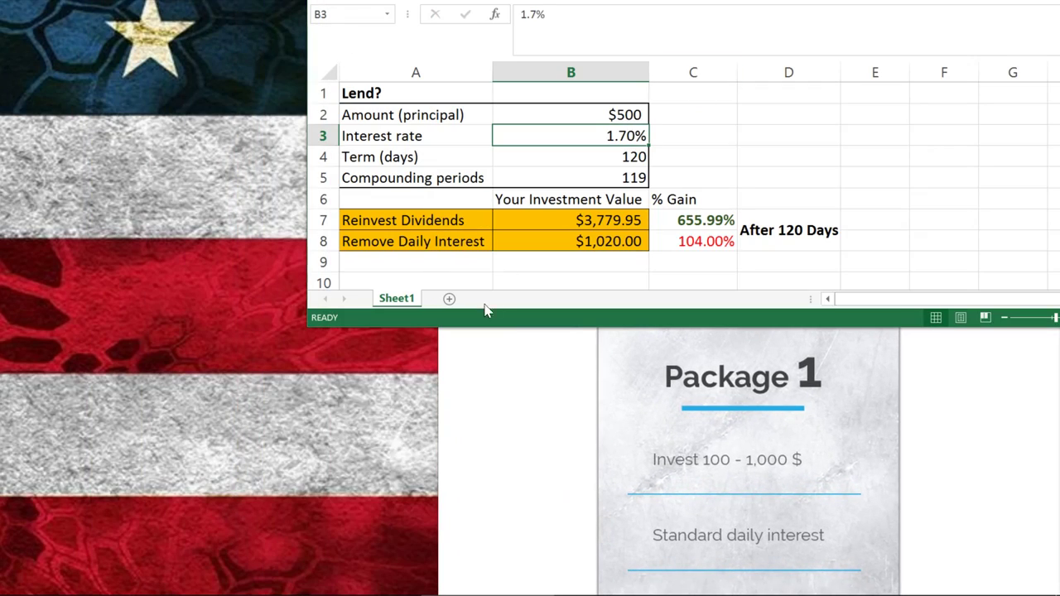
pyautogui.click(441, 367)
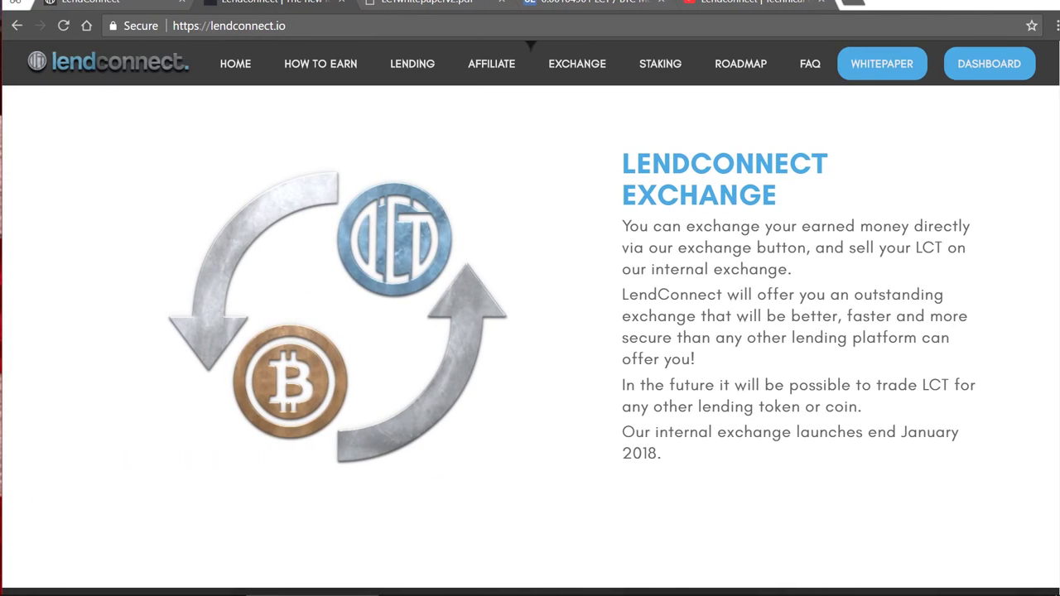
pyautogui.hotkey('alt', 'Tab')
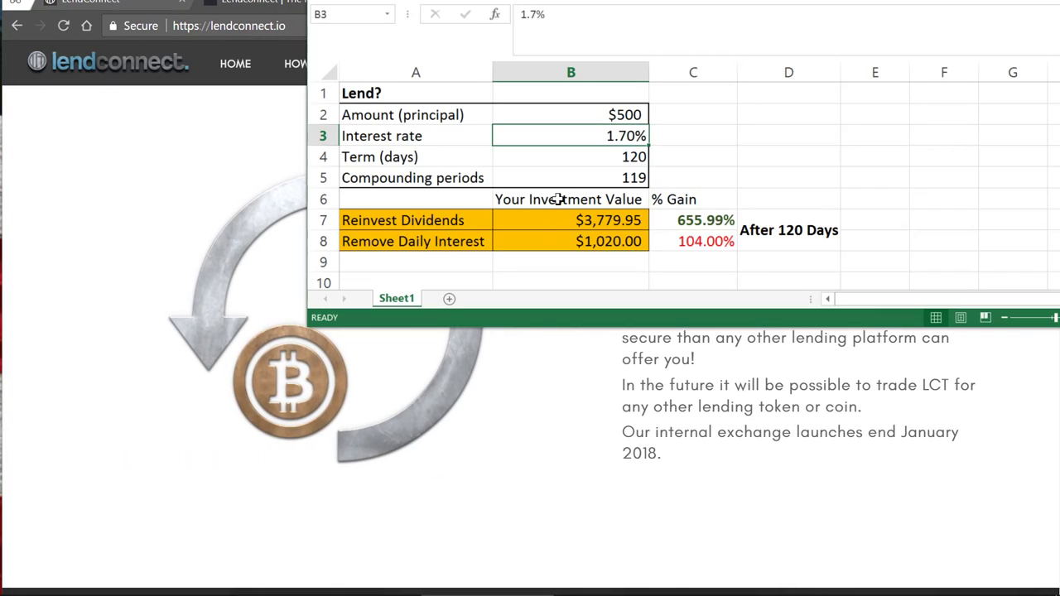
pyautogui.click(606, 162)
pyautogui.click(611, 140)
# Try interest rates of 2% and 2.25% in B3, checking the C8 gain formula.
pyautogui.write('2')
pyautogui.press('Return')
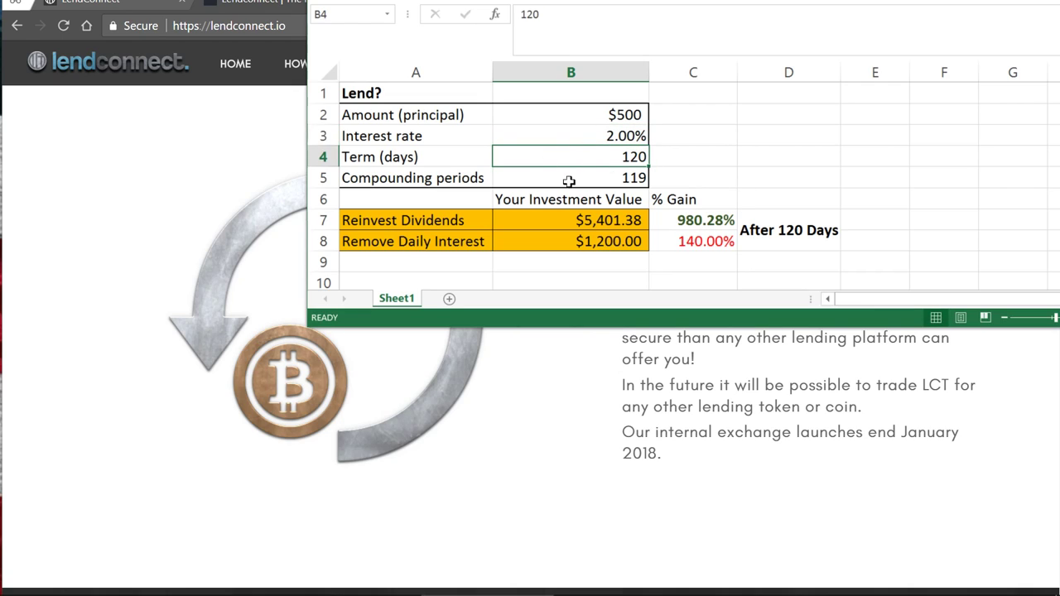
pyautogui.click(702, 242)
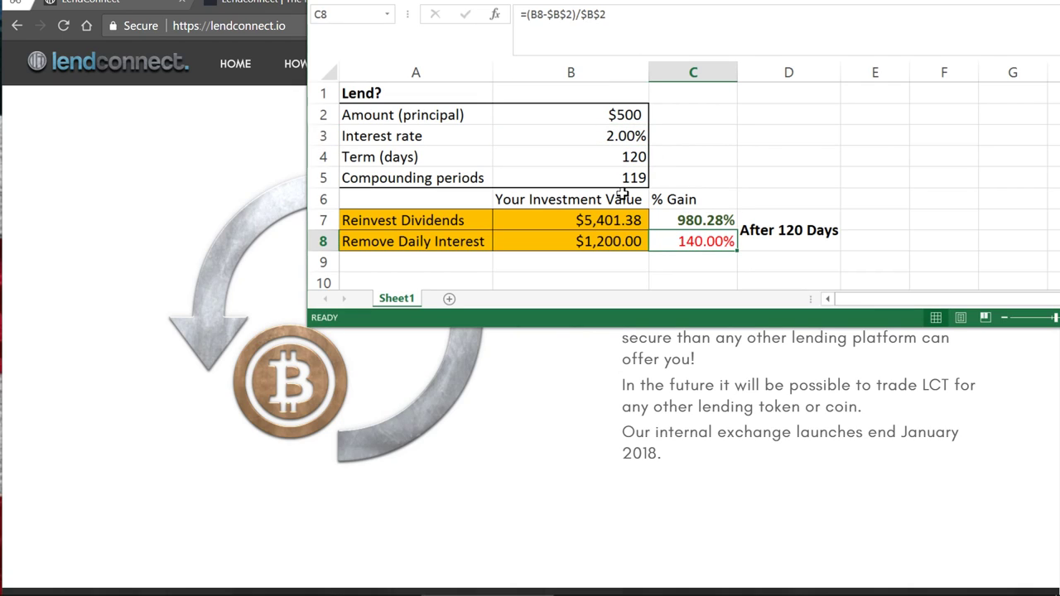
pyautogui.click(628, 135)
pyautogui.write('2.25')
pyautogui.press('Return')
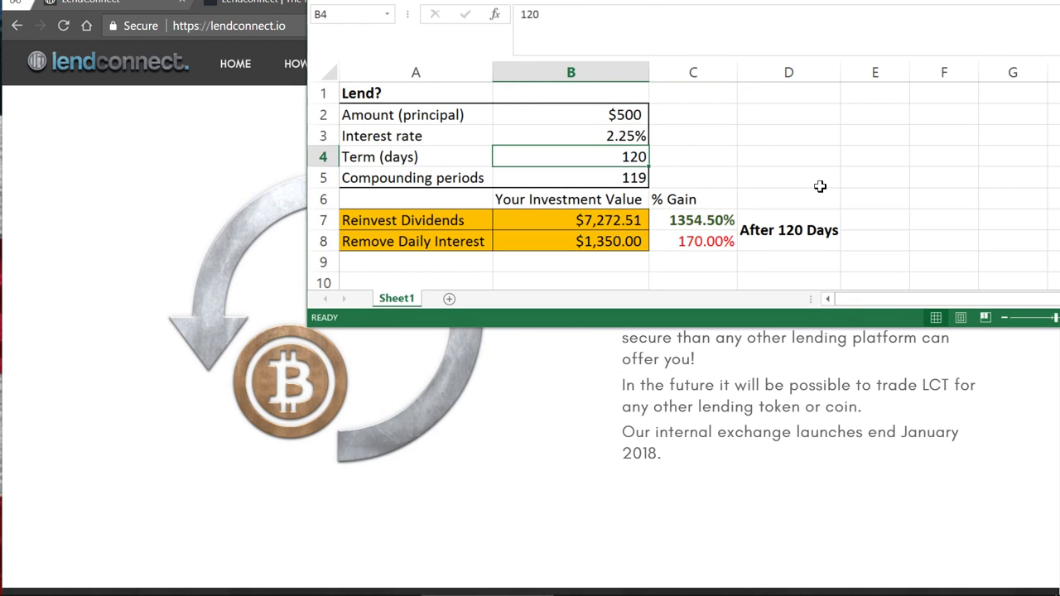
# Trim the rate to 2.2%, then settle on 2.15%, giving $6,456.73 reinvested versus $1,290.00 withdrawn.
pyautogui.doubleClick(634, 135)
pyautogui.press('BackSpace')
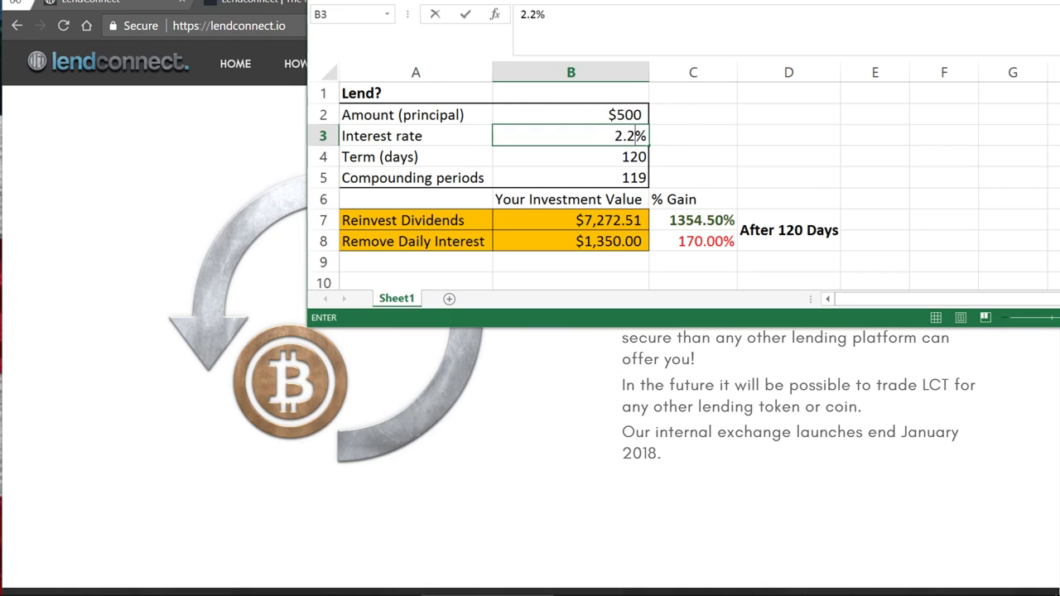
pyautogui.press('Return')
pyautogui.click(629, 138)
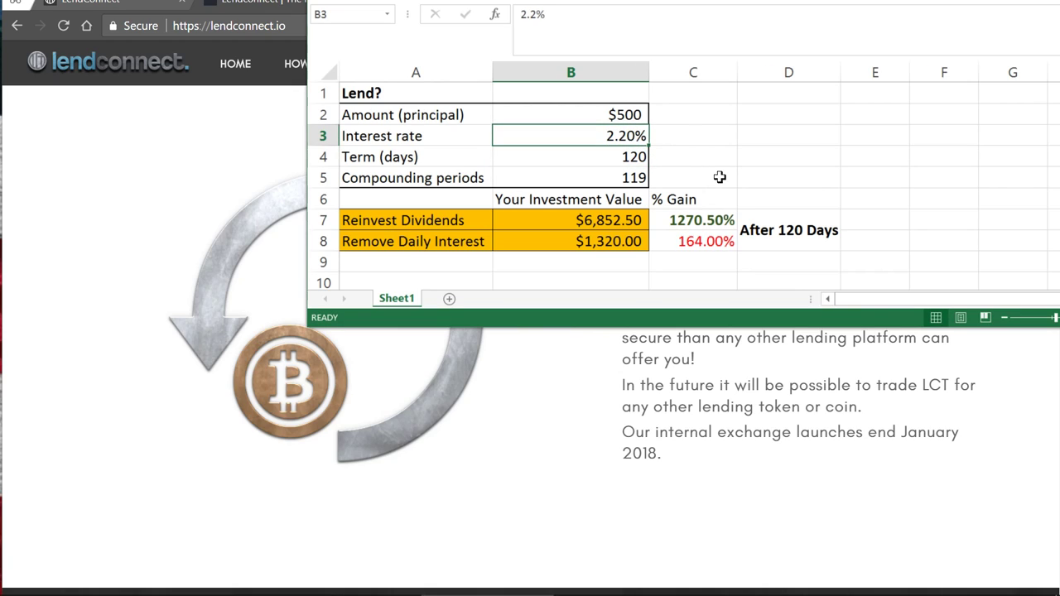
pyautogui.write('2.15')
pyautogui.press('Return')
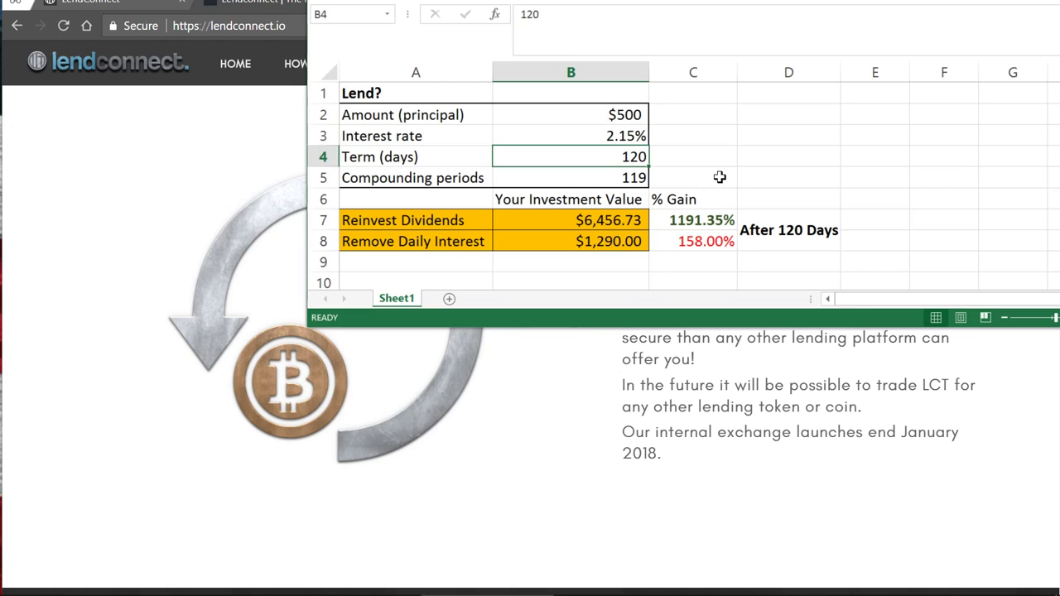
pyautogui.click(534, 132)
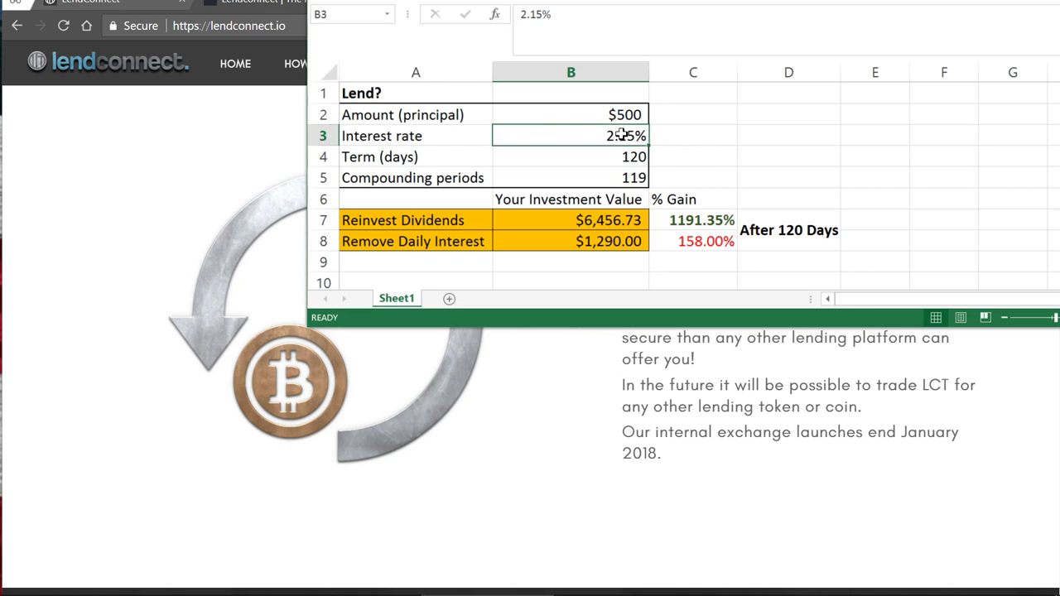
pyautogui.moveTo(677, 137); pyautogui.dragTo(594, 134)
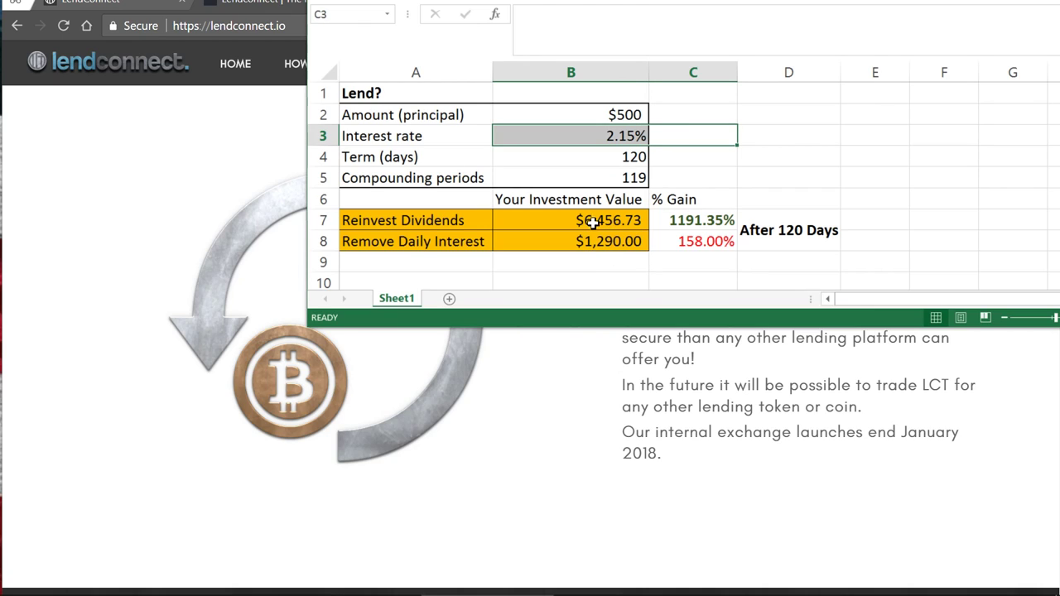
# Highlight the Reinvest and Remove Daily Interest rows, then edit the After 120 Days label in D7.
pyautogui.click(593, 221)
pyautogui.moveTo(469, 239); pyautogui.dragTo(572, 240)
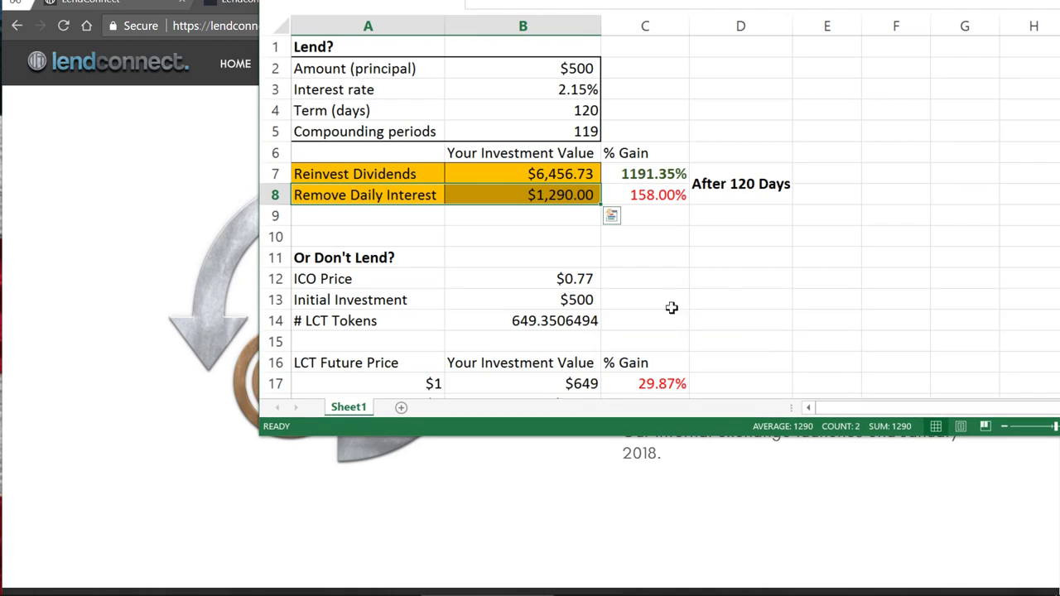
pyautogui.click(741, 189)
pyautogui.doubleClick(744, 184)
pyautogui.doubleClick(745, 184)
pyautogui.press('Right')
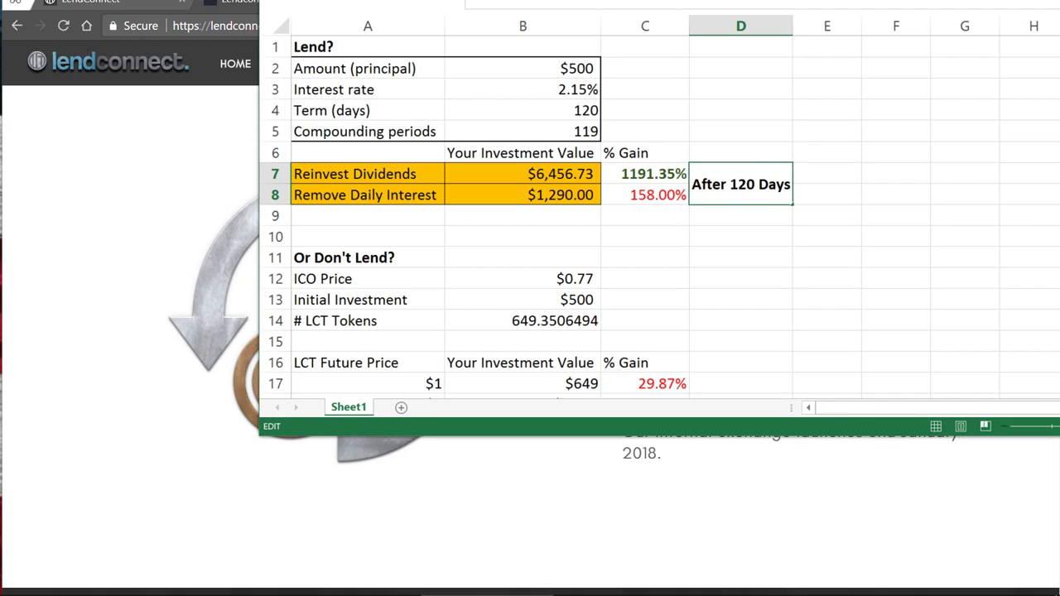
# Select the 120 in the After 120 Days label and leave it unchanged.
pyautogui.hotkey('shift', 'Left')
pyautogui.hotkey('shift', 'Left')
pyautogui.hotkey('shift', 'Left')
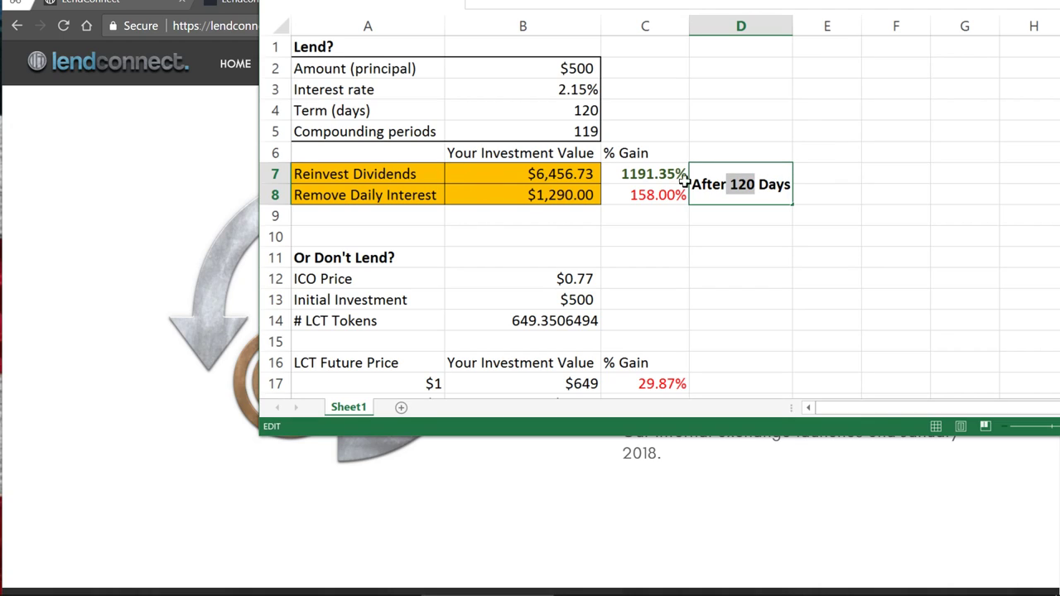
pyautogui.press('Left')
pyautogui.click(582, 97)
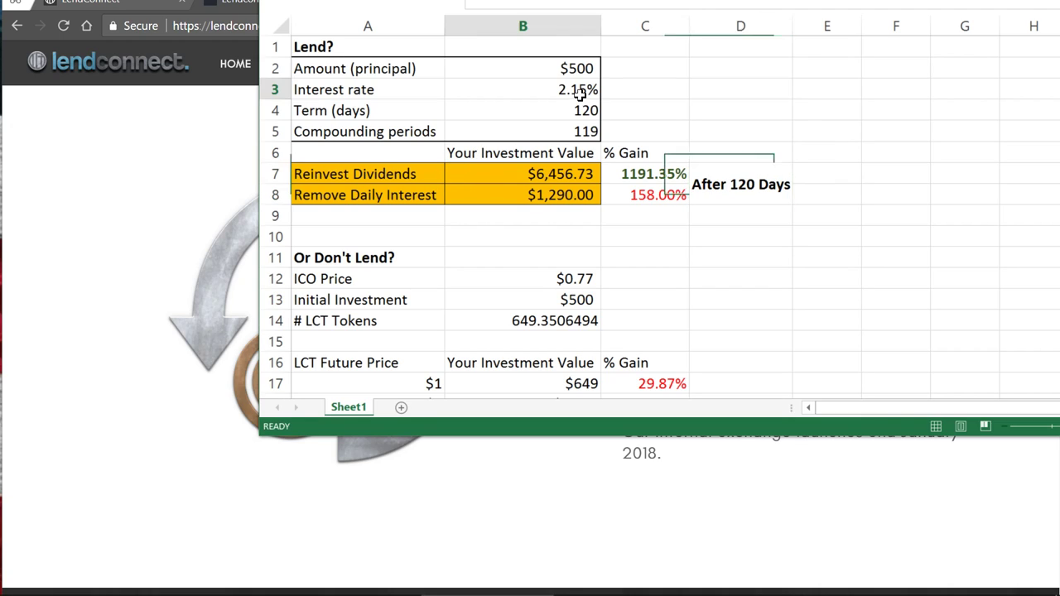
pyautogui.doubleClick(729, 183)
pyautogui.hotkey('shift', 'Right')
pyautogui.hotkey('shift', 'Right')
pyautogui.hotkey('shift', 'Right')
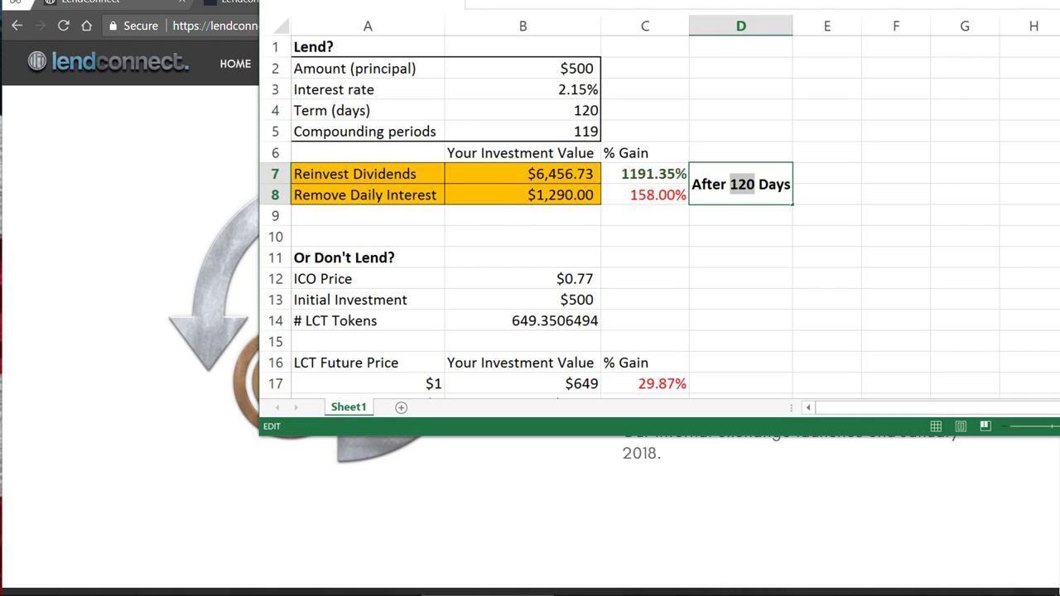
pyautogui.press('Left')
pyautogui.click(649, 178)
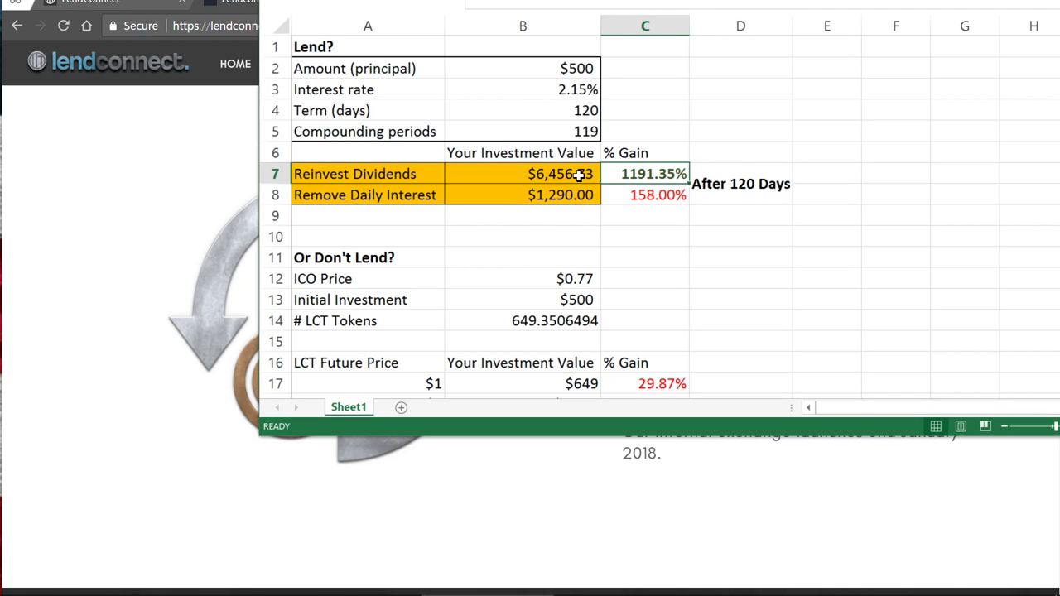
pyautogui.click(748, 182)
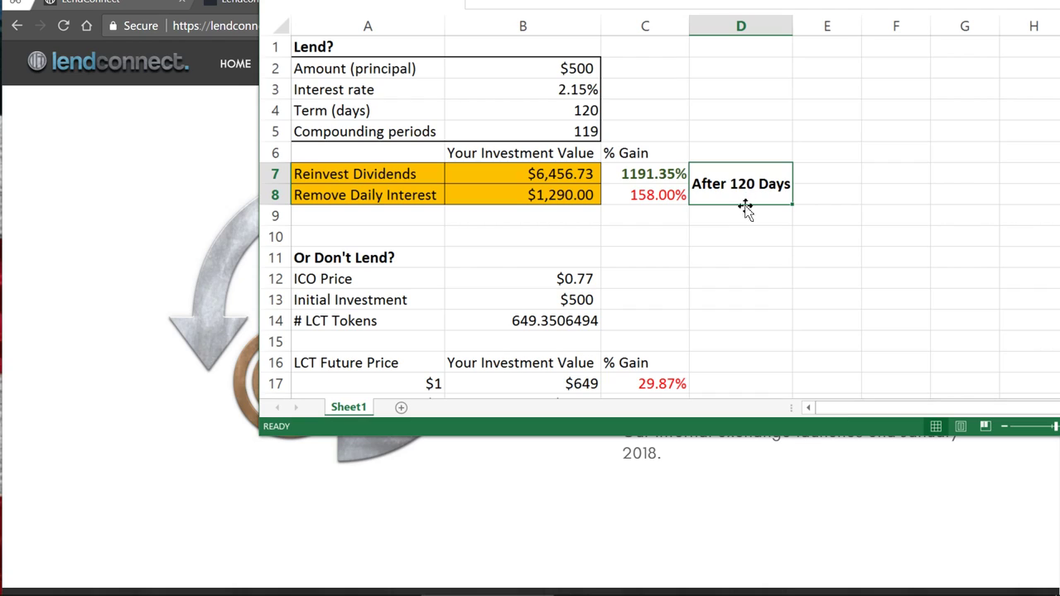
# Enlarge the window to show the $1–$5 price rows and highlight the 158.00% gain and ICO Price row.
pyautogui.moveTo(570, 434); pyautogui.dragTo(564, 517)
pyautogui.click(655, 181)
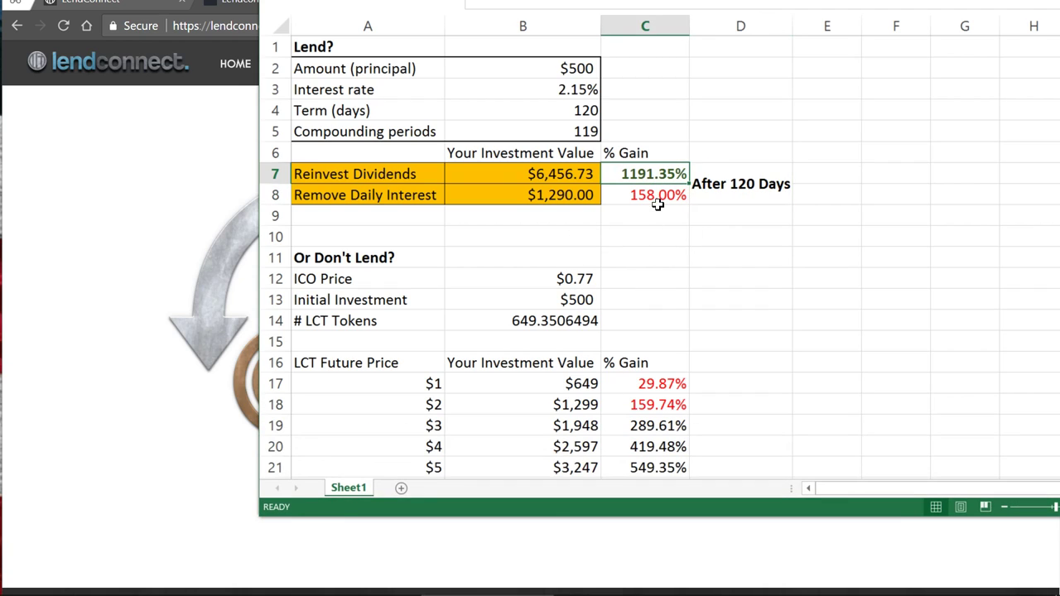
pyautogui.keyDown('shift'); pyautogui.click(656, 197); pyautogui.keyUp('shift')
pyautogui.click(653, 197)
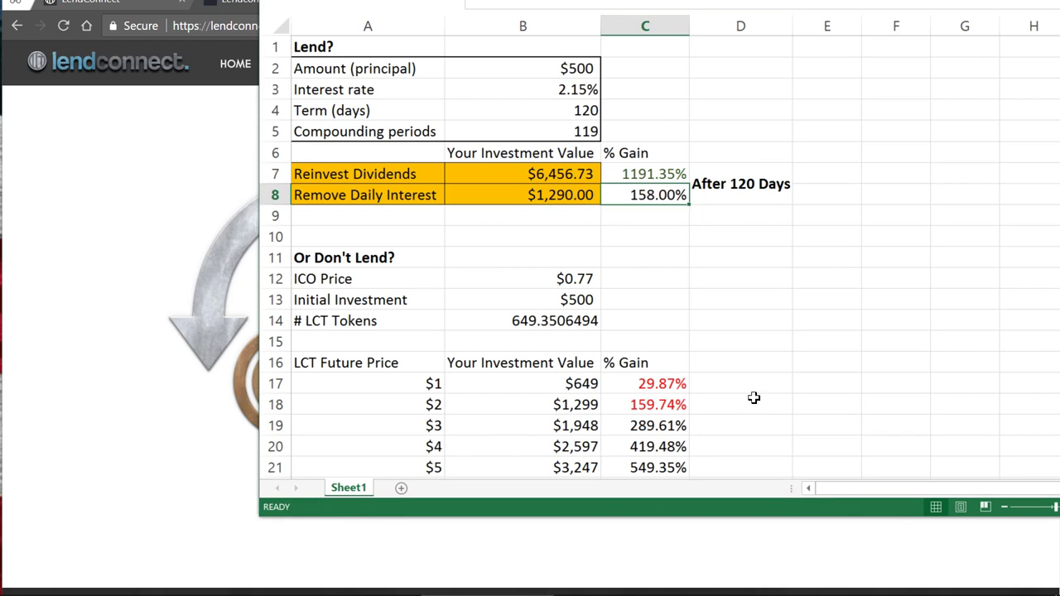
pyautogui.click(643, 367)
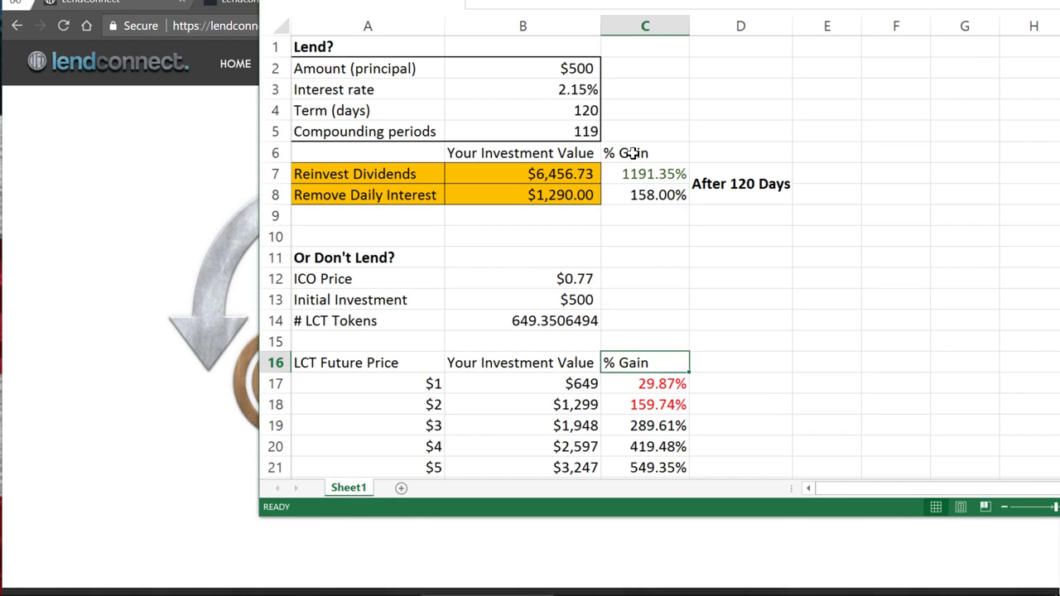
pyautogui.moveTo(324, 285); pyautogui.dragTo(492, 279)
pyautogui.click(483, 283)
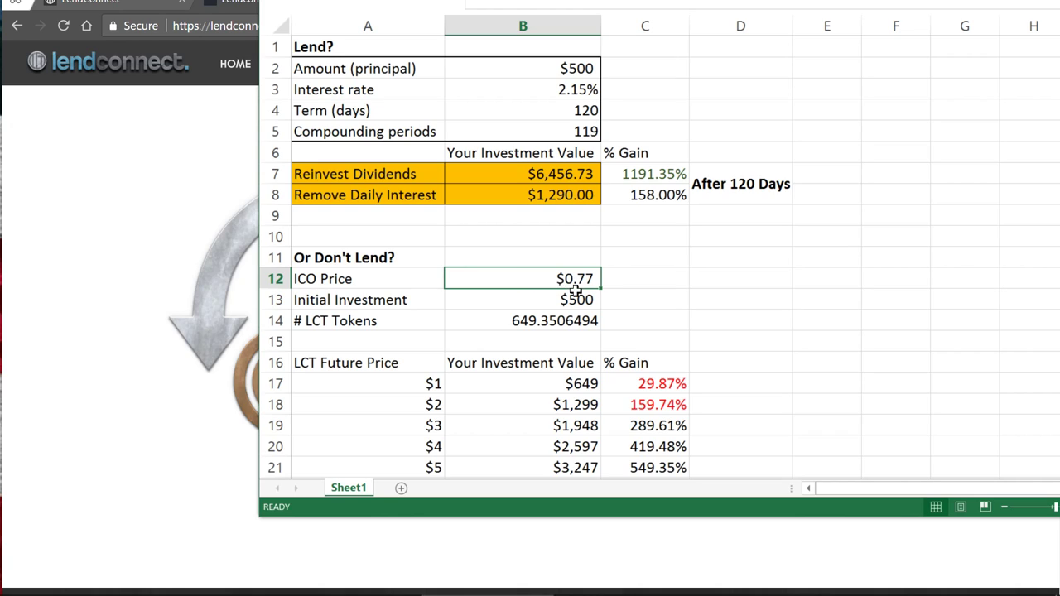
pyautogui.click(526, 304)
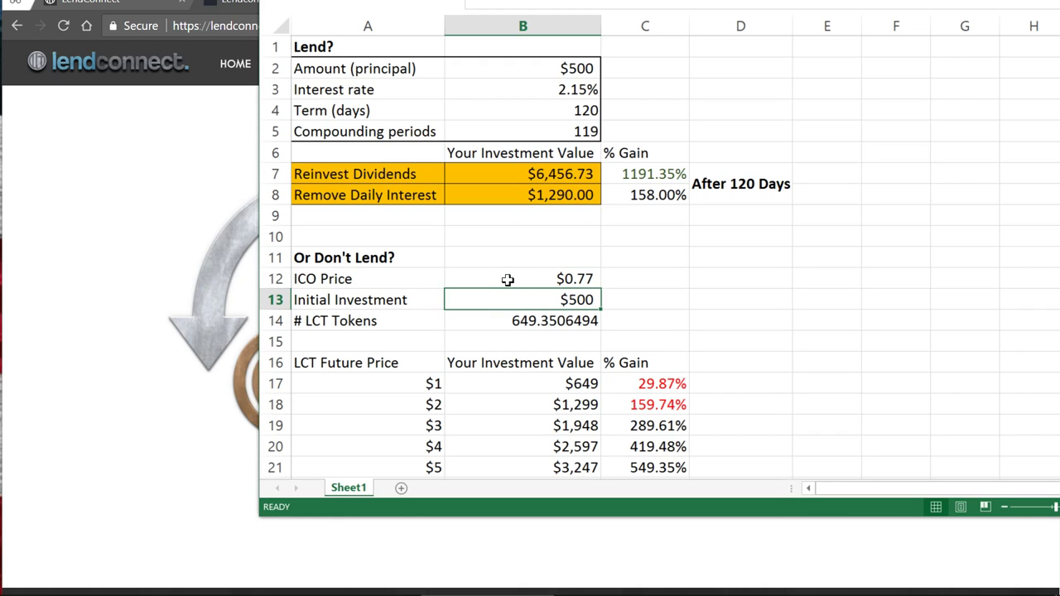
pyautogui.click(507, 280)
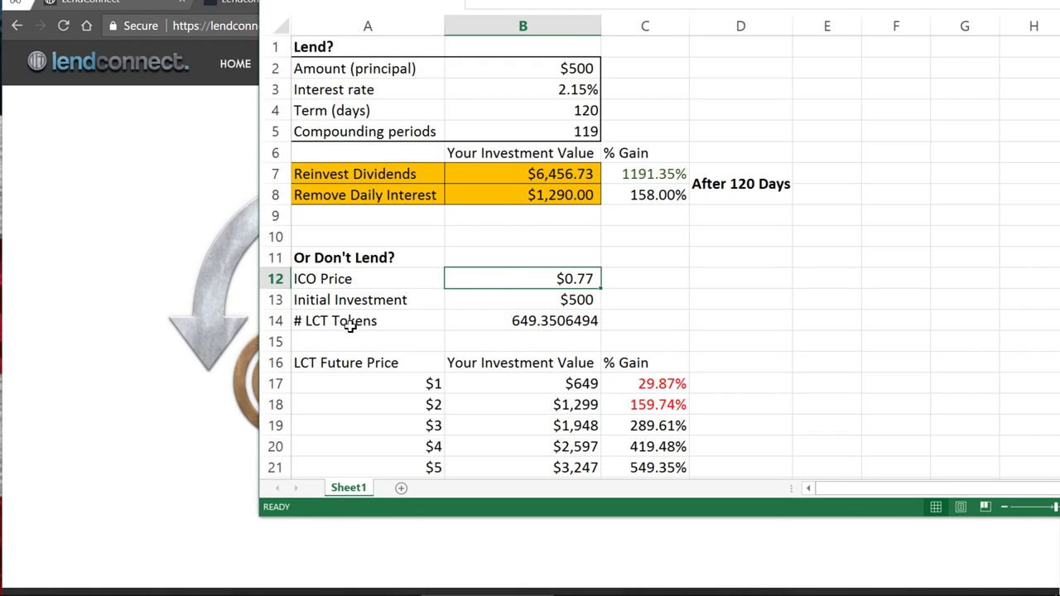
pyautogui.moveTo(348, 323); pyautogui.dragTo(524, 322)
pyautogui.click(528, 325)
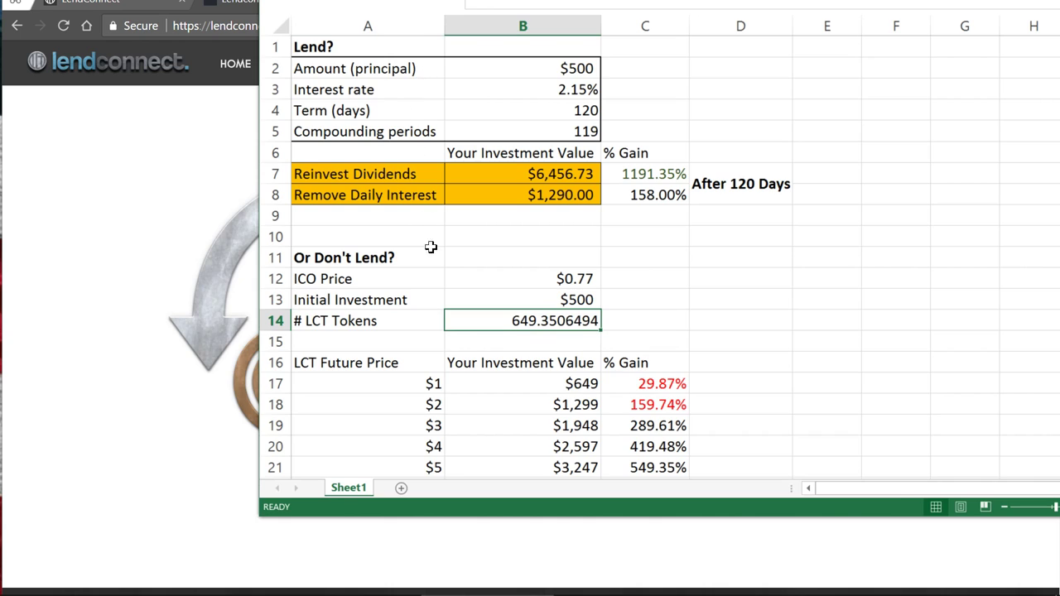
pyautogui.scroll(-2, 500, 314)
pyautogui.scroll(2, 495, 265)
pyautogui.scroll(-3, 495, 269)
pyautogui.scroll(1, 443, 216)
pyautogui.moveTo(350, 258); pyautogui.dragTo(347, 435)
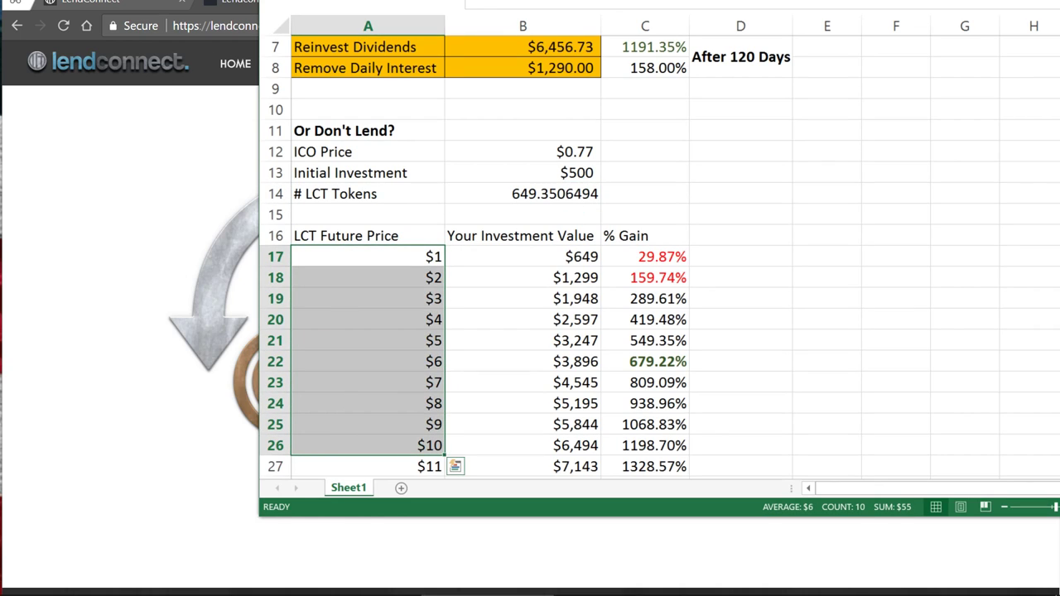
pyautogui.click(389, 269)
pyautogui.click(390, 251)
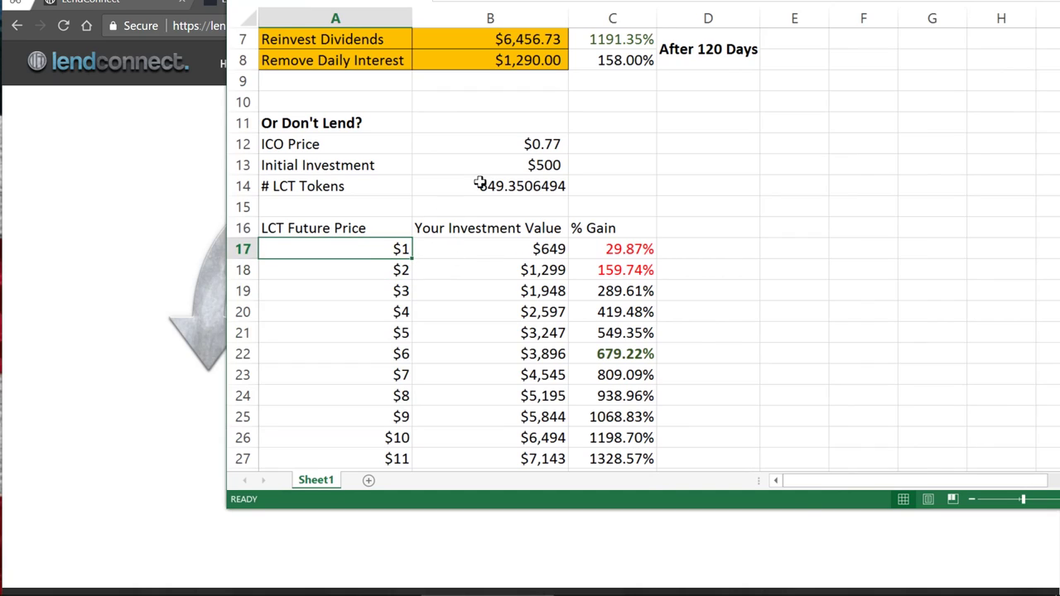
pyautogui.click(494, 229)
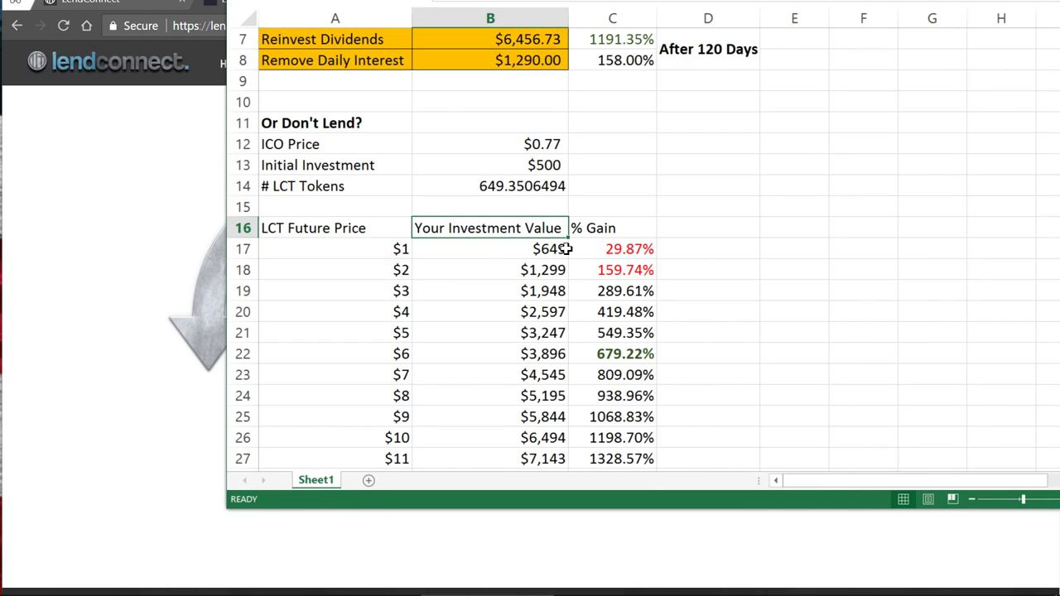
pyautogui.click(546, 186)
pyautogui.click(547, 248)
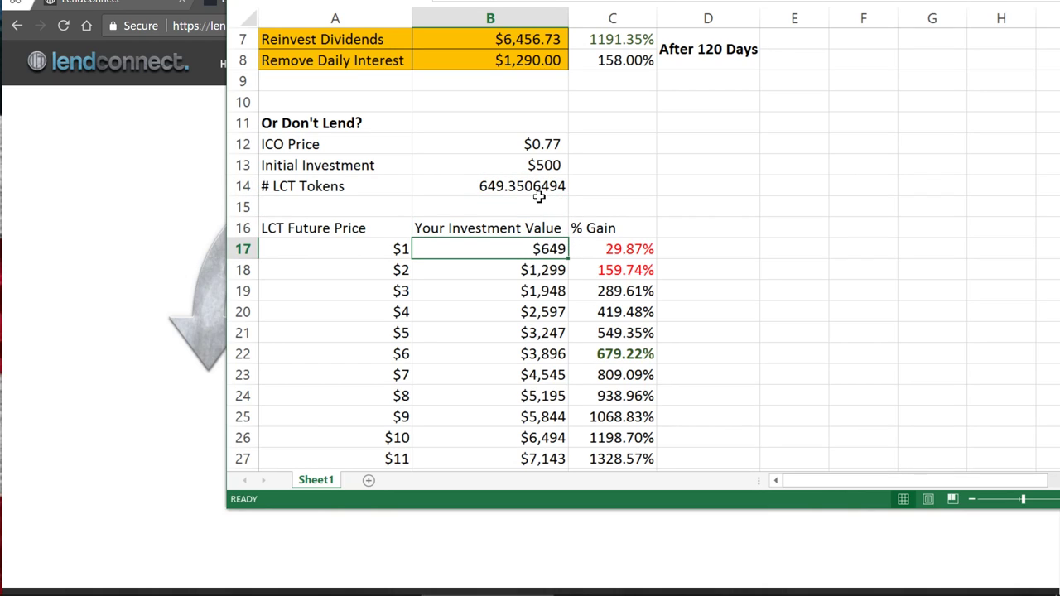
pyautogui.click(614, 248)
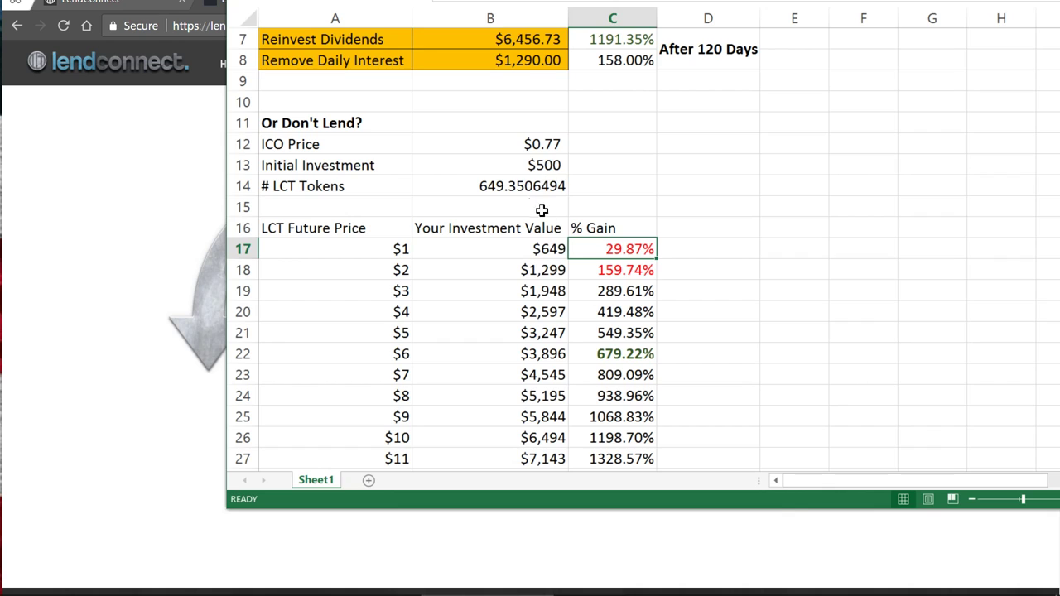
pyautogui.scroll(2, 544, 214)
pyautogui.scroll(-2, 544, 296)
pyautogui.click(543, 147)
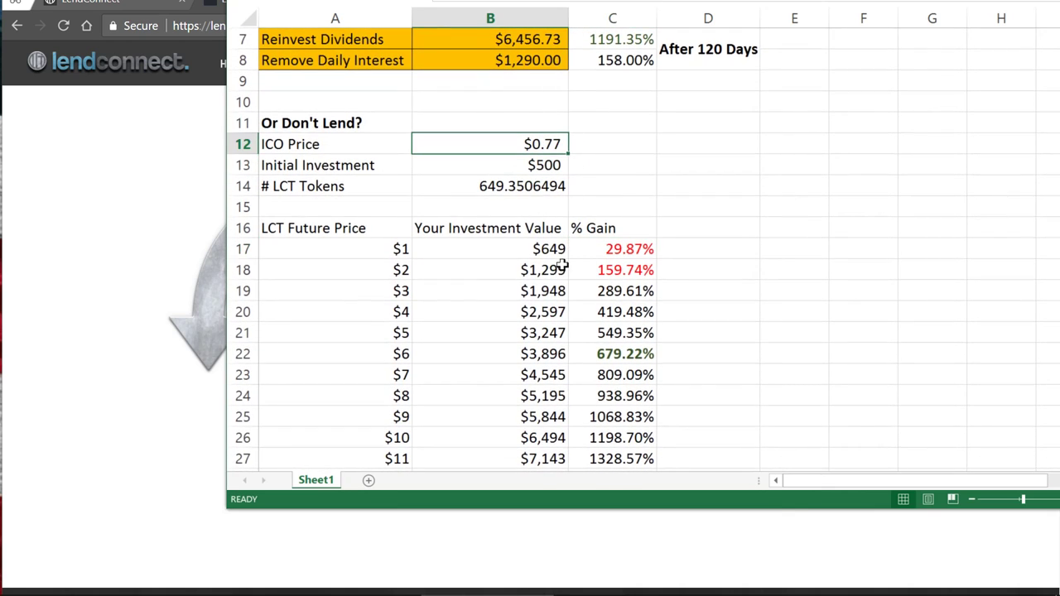
pyautogui.scroll(-2, 567, 282)
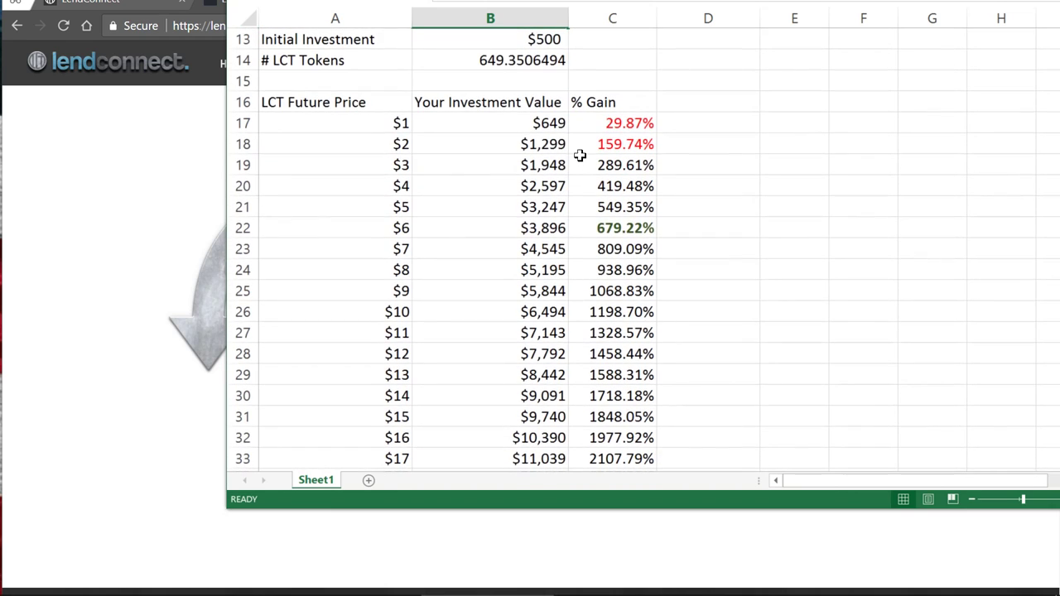
pyautogui.scroll(2, 512, 114)
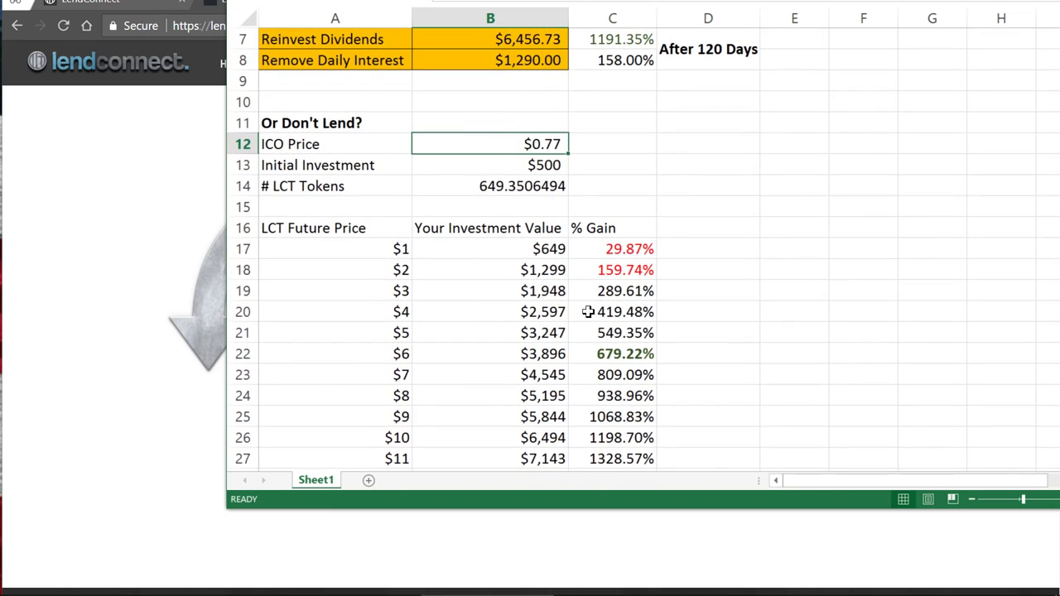
pyautogui.moveTo(402, 269); pyautogui.dragTo(383, 367)
pyautogui.scroll(-2, 381, 364)
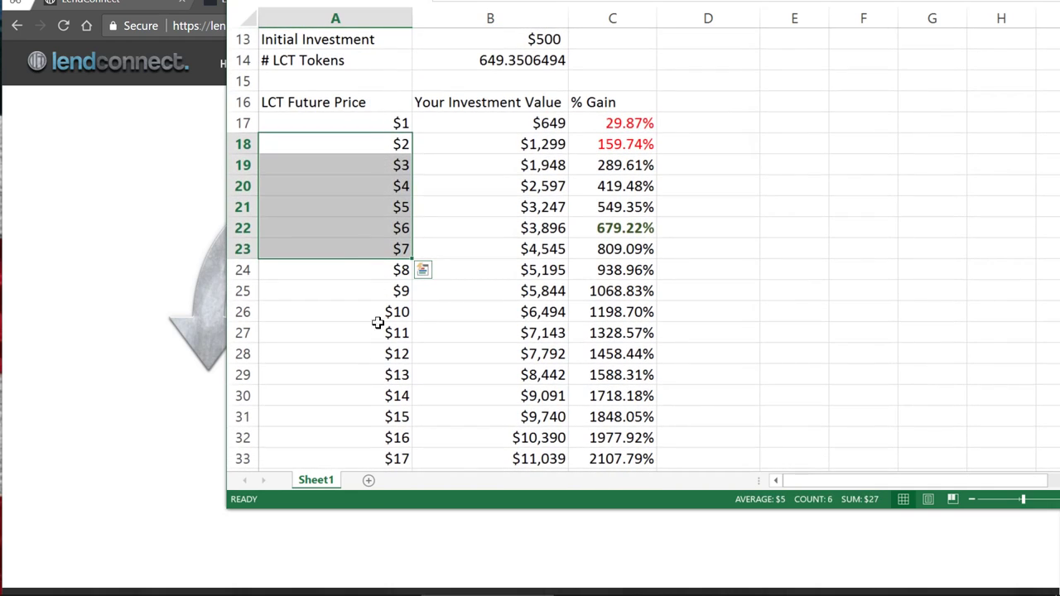
pyautogui.moveTo(340, 133); pyautogui.dragTo(332, 374)
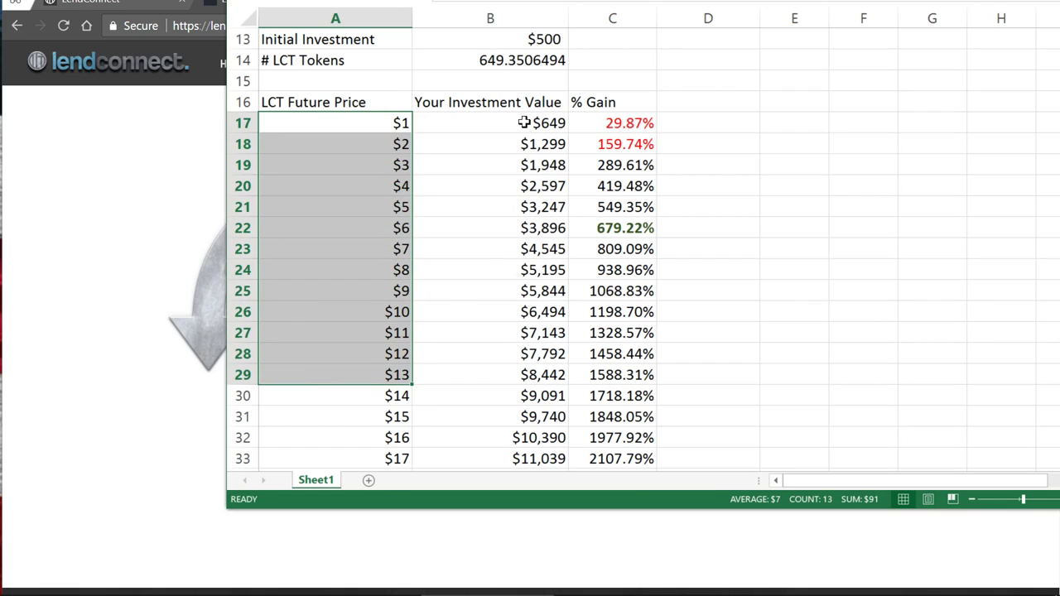
pyautogui.moveTo(524, 123); pyautogui.dragTo(504, 273)
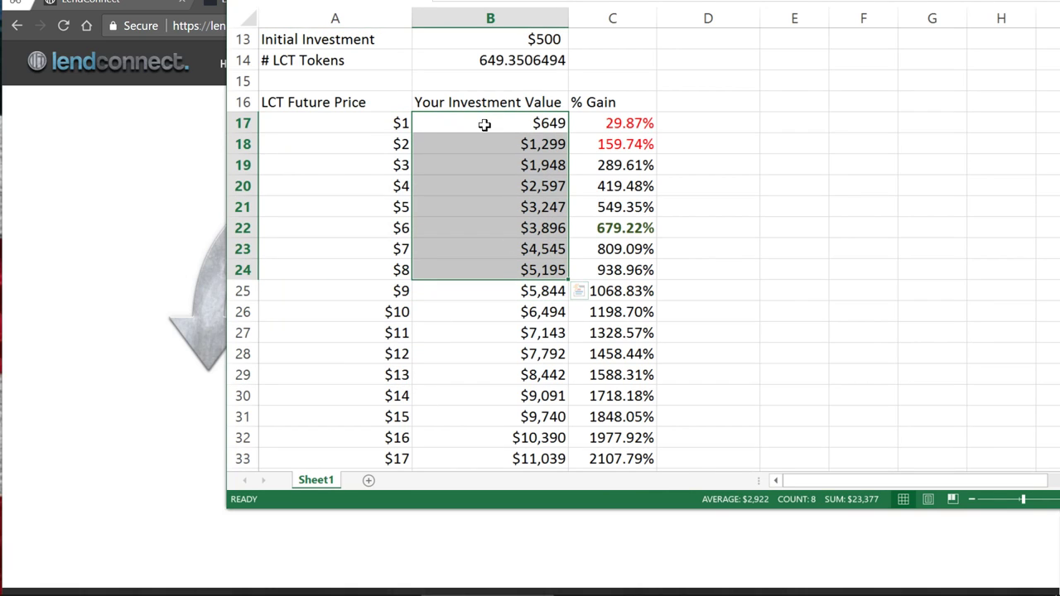
pyautogui.moveTo(464, 125); pyautogui.dragTo(469, 345)
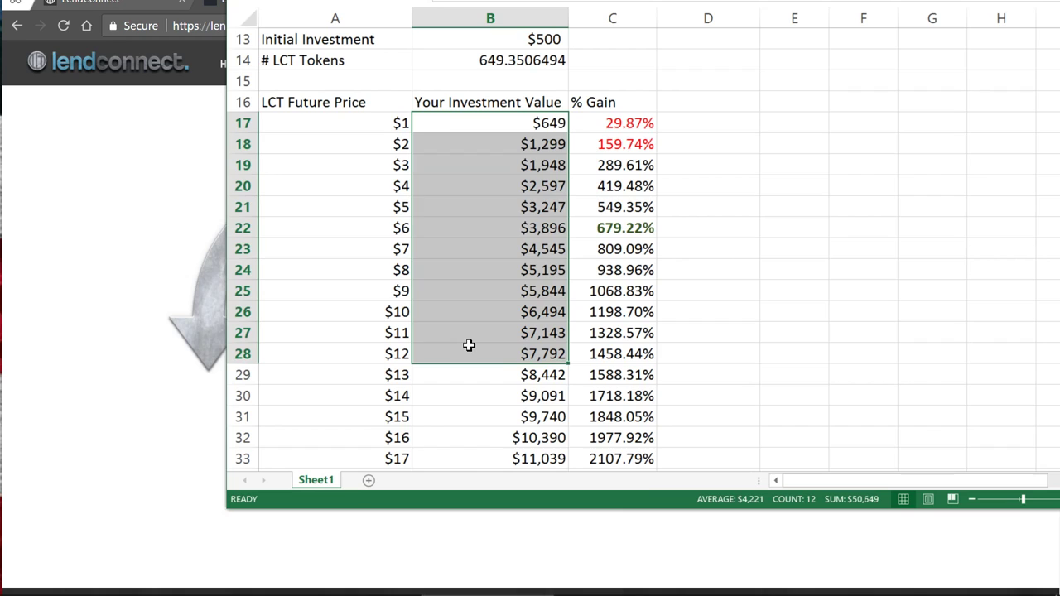
pyautogui.moveTo(623, 124); pyautogui.dragTo(607, 293)
pyautogui.scroll(5, 608, 293)
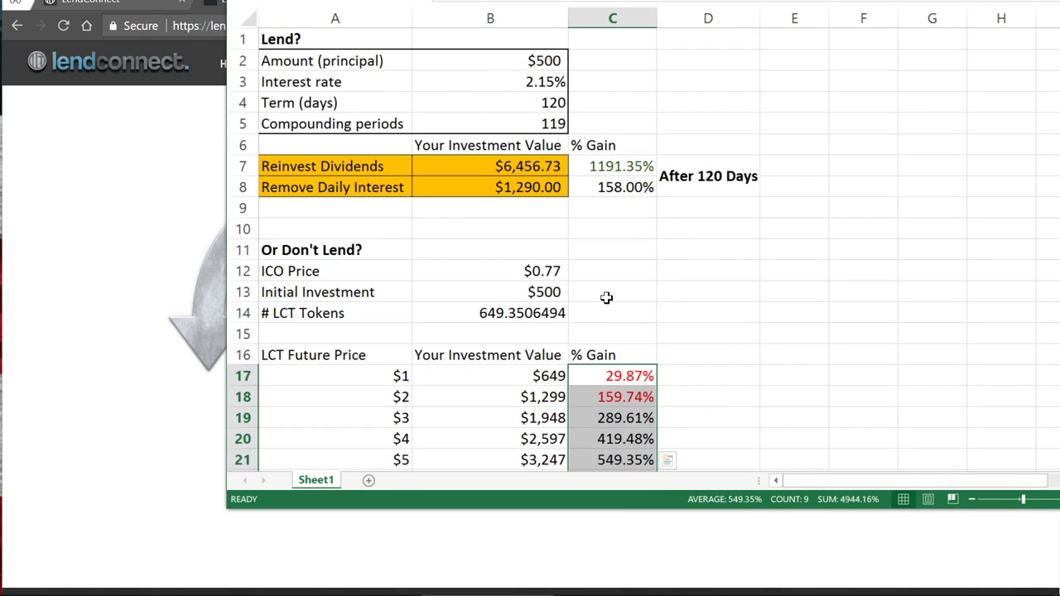
pyautogui.click(622, 166)
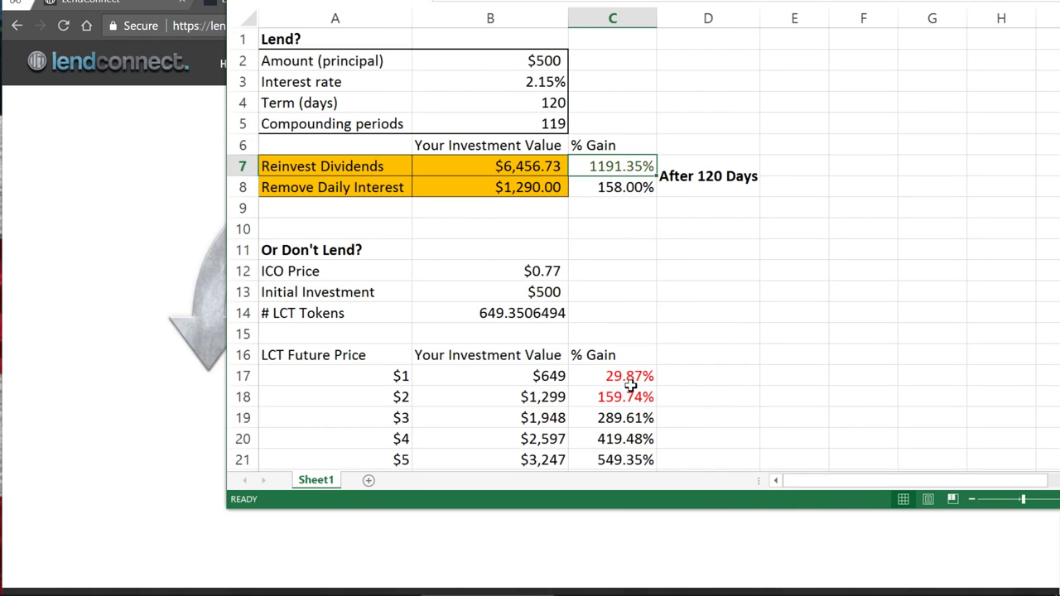
pyautogui.scroll(-4, 616, 375)
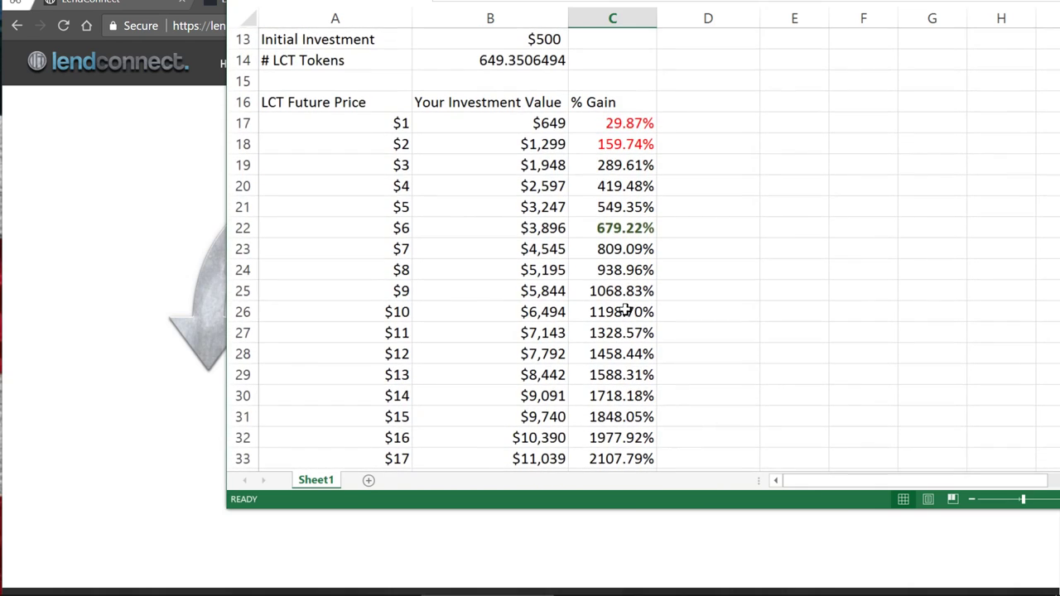
pyautogui.scroll(2, 629, 311)
pyautogui.scroll(-2, 623, 314)
pyautogui.moveTo(623, 310); pyautogui.dragTo(378, 310)
pyautogui.scroll(1, 678, 383)
pyautogui.scroll(1, 678, 382)
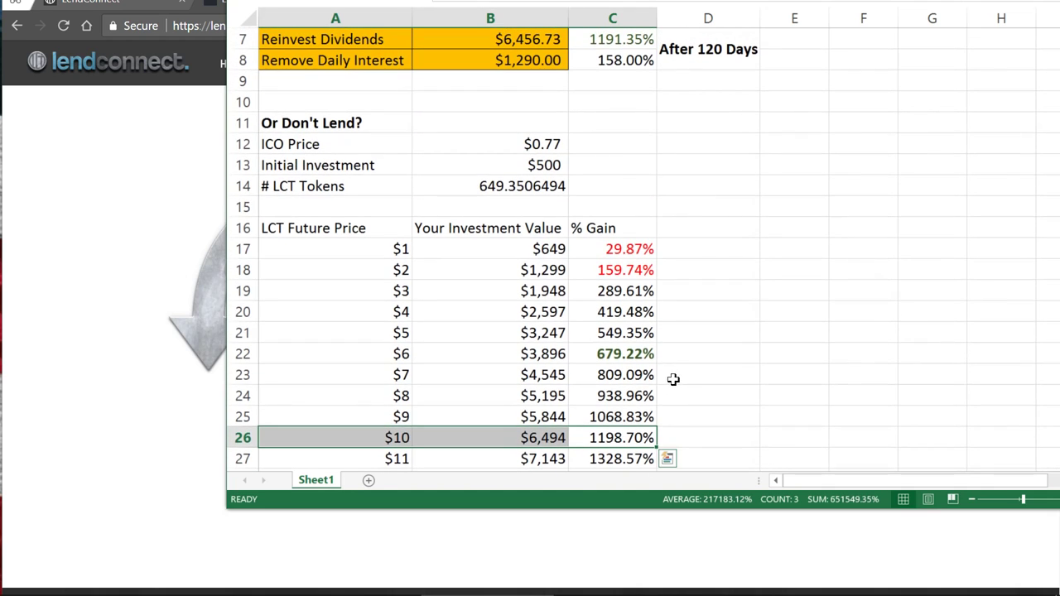
pyautogui.scroll(2, 673, 379)
pyautogui.scroll(-2, 668, 374)
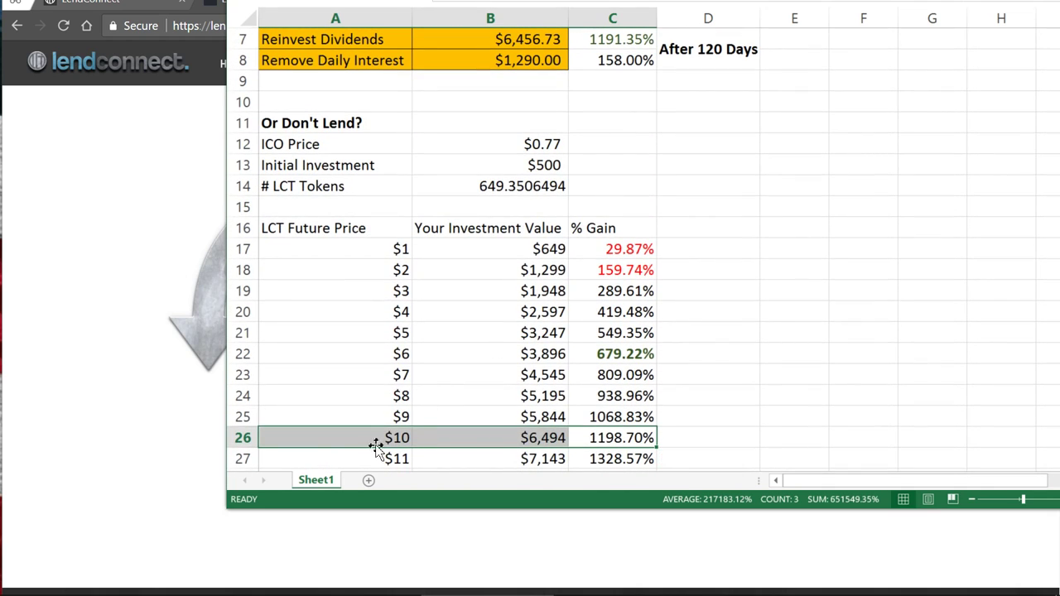
pyautogui.moveTo(367, 433); pyautogui.dragTo(609, 439)
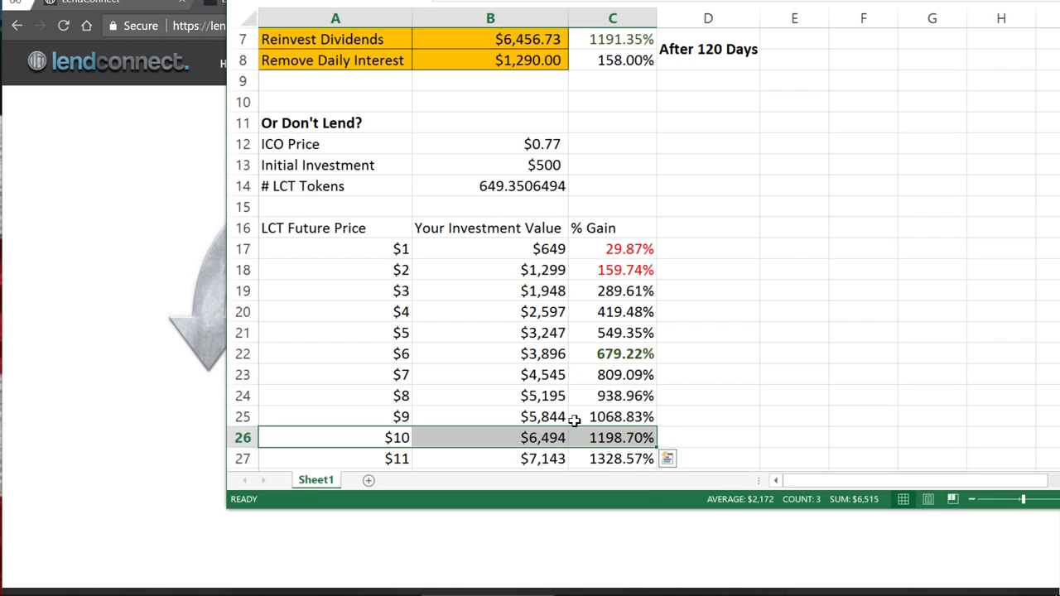
pyautogui.scroll(2, 573, 421)
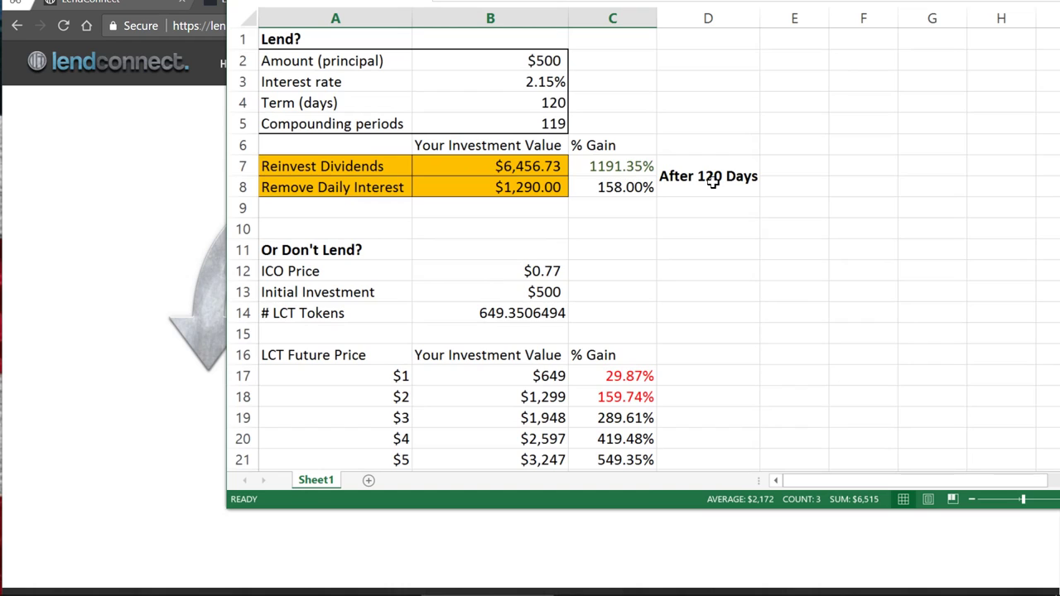
pyautogui.scroll(-4, 493, 235)
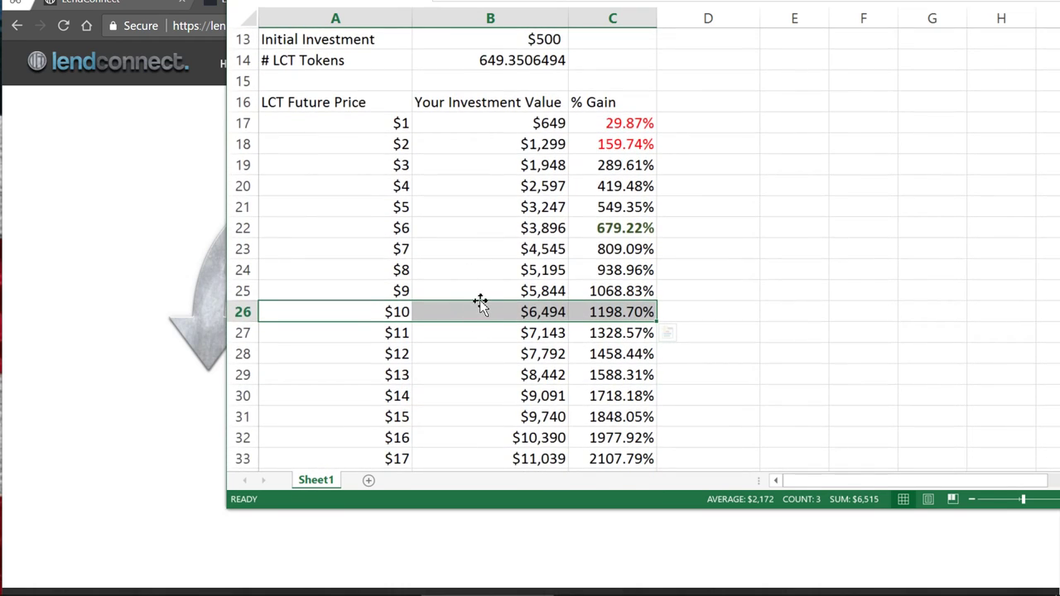
pyautogui.moveTo(366, 312); pyautogui.dragTo(633, 309)
pyautogui.moveTo(376, 331); pyautogui.dragTo(375, 353)
pyautogui.moveTo(634, 333); pyautogui.dragTo(627, 355)
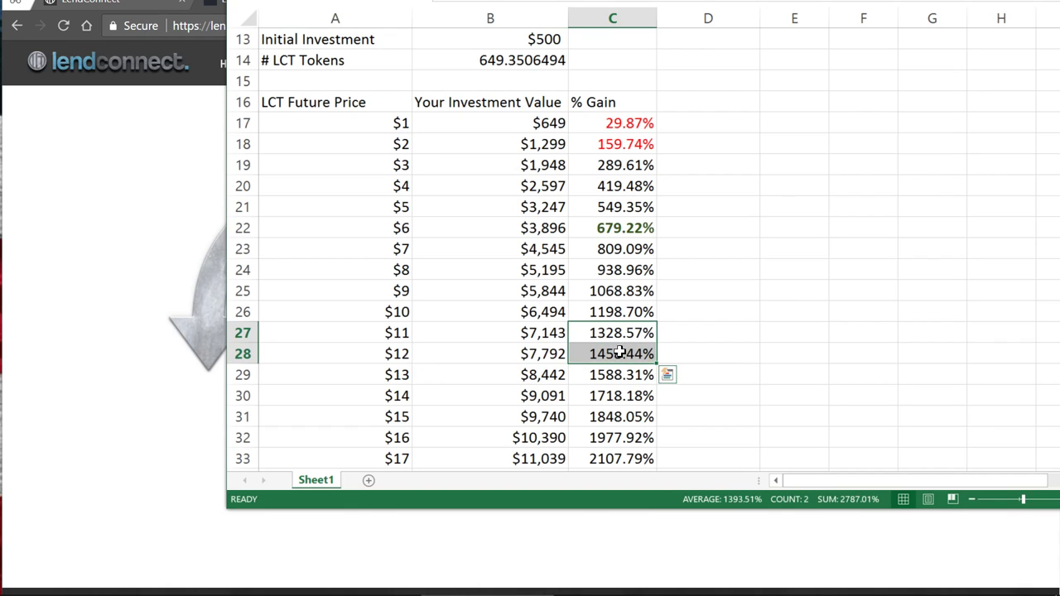
pyautogui.scroll(4, 615, 340)
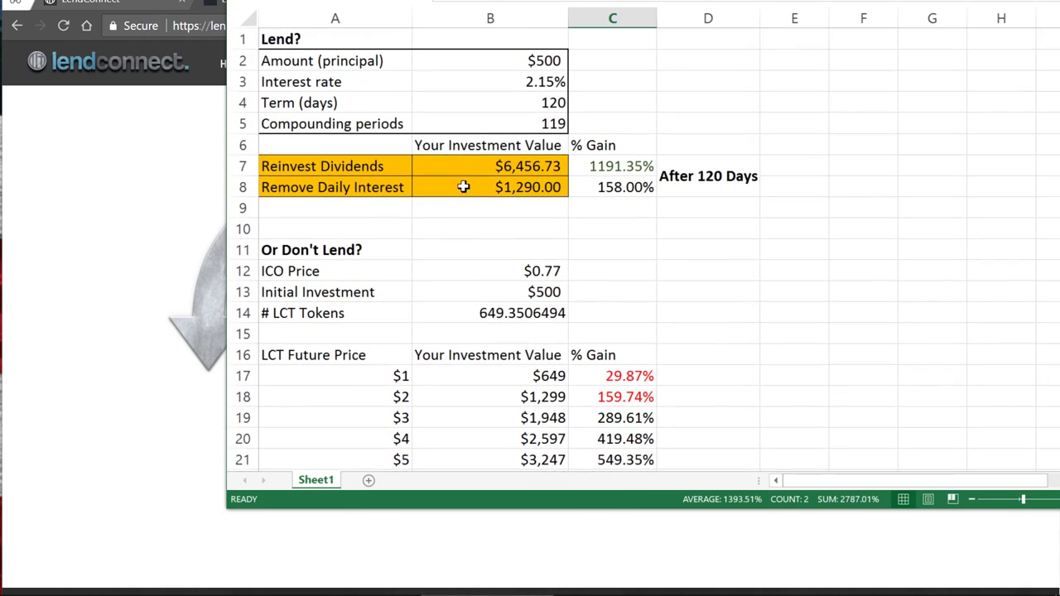
pyautogui.scroll(-4, 473, 115)
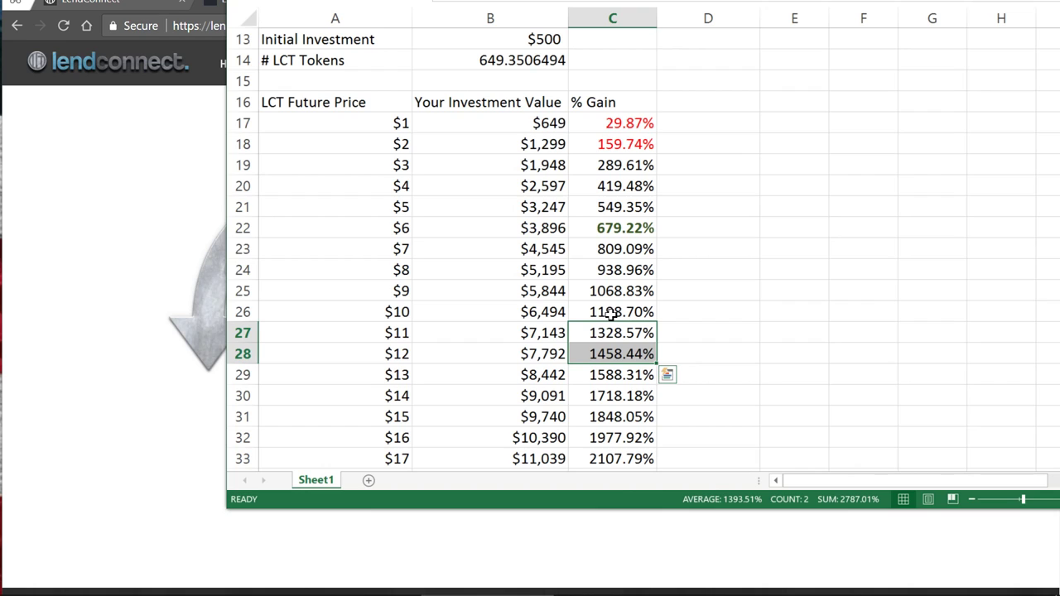
pyautogui.scroll(4, 613, 327)
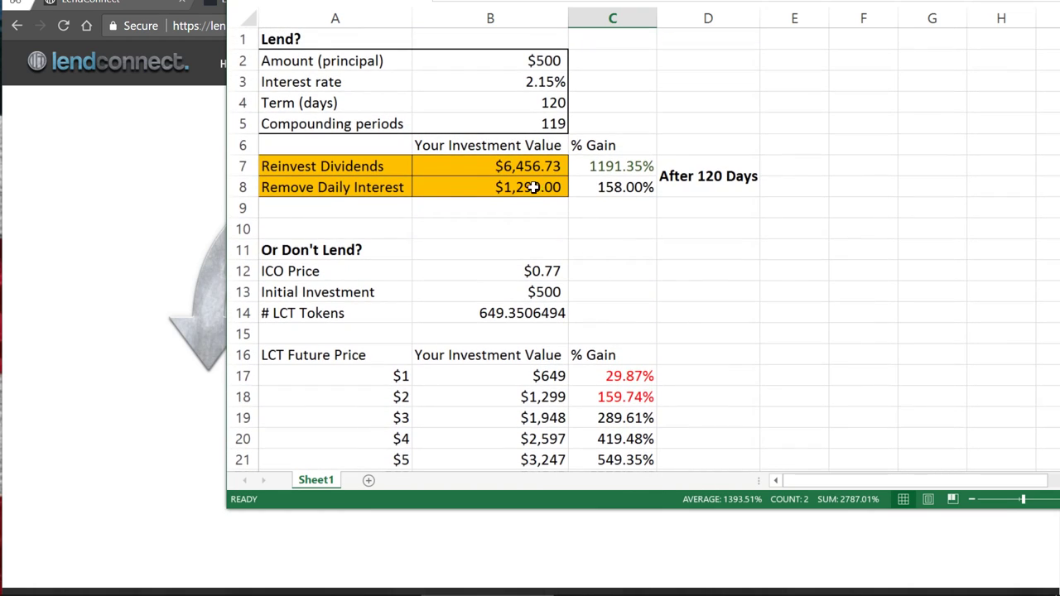
pyautogui.moveTo(483, 187); pyautogui.dragTo(610, 187)
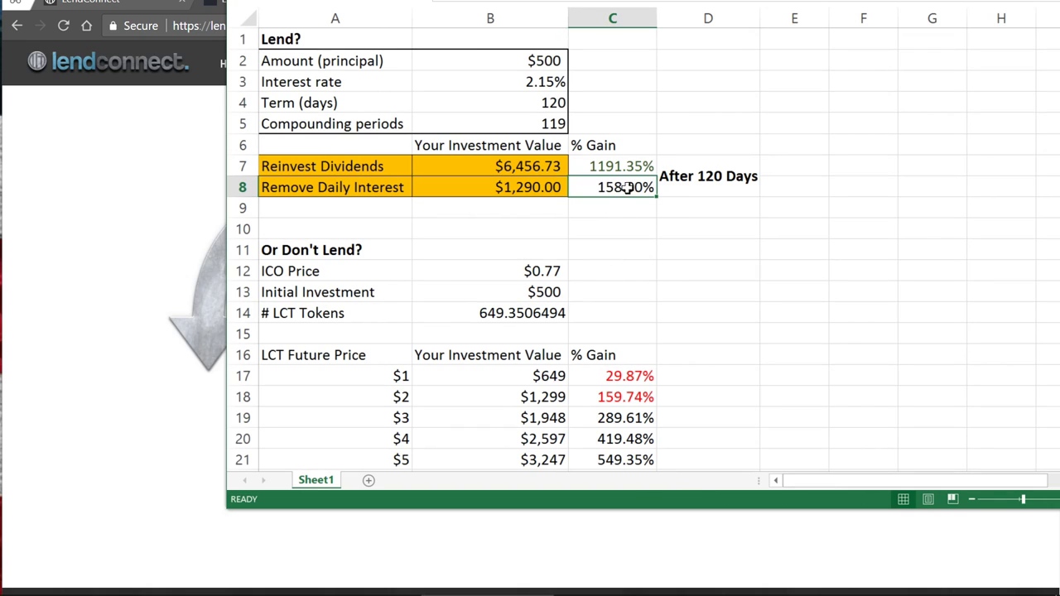
pyautogui.click(571, 396)
pyautogui.moveTo(572, 397); pyautogui.dragTo(352, 395)
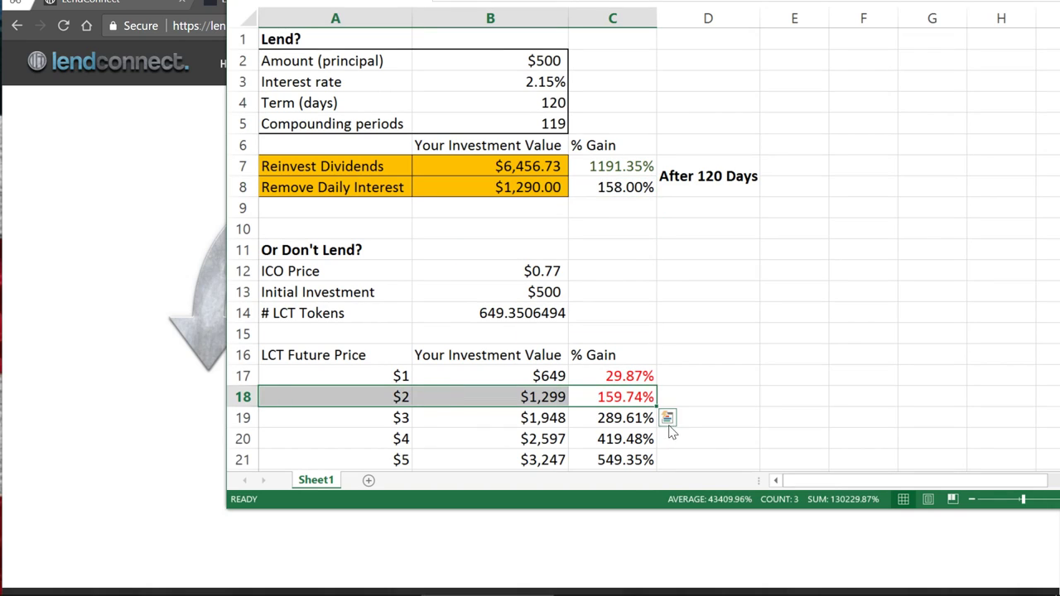
pyautogui.click(540, 271)
pyautogui.moveTo(612, 394); pyautogui.dragTo(355, 392)
pyautogui.scroll(-2, 625, 392)
pyautogui.scroll(-2, 626, 392)
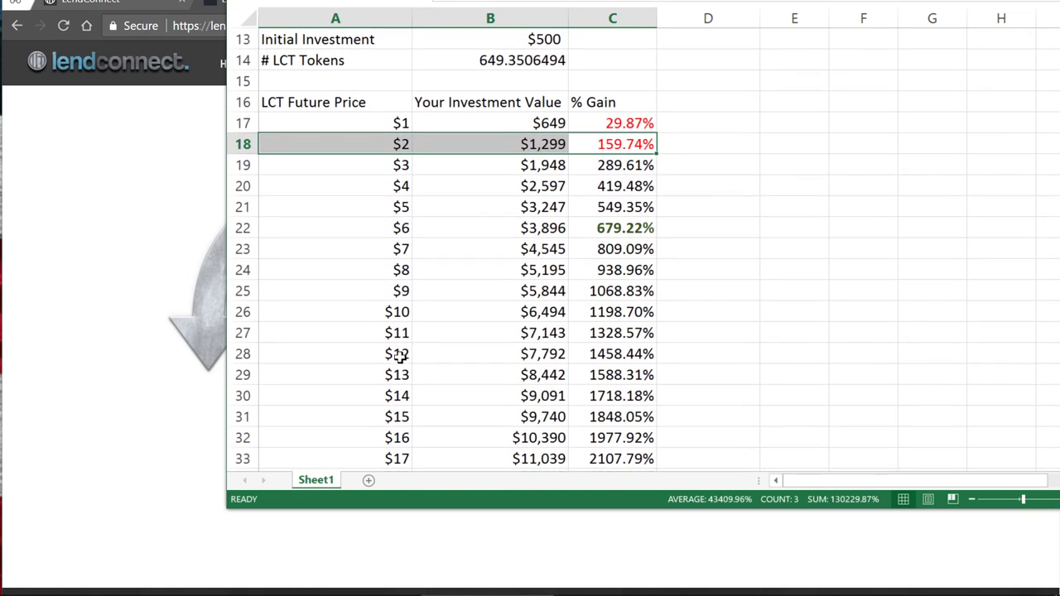
pyautogui.moveTo(394, 355); pyautogui.dragTo(589, 333)
pyautogui.moveTo(384, 141); pyautogui.dragTo(599, 143)
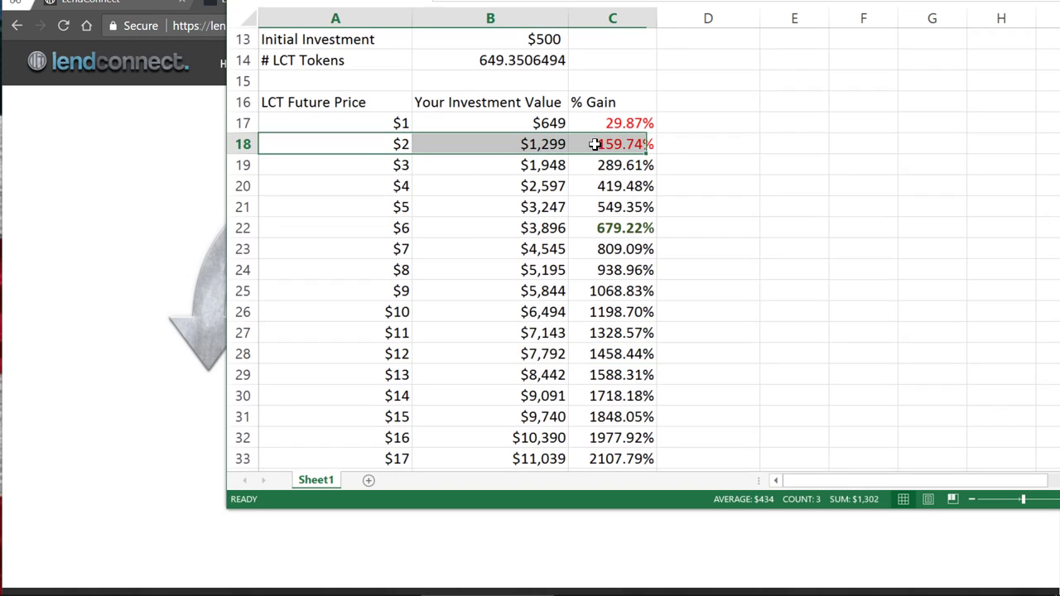
pyautogui.scroll(4, 599, 149)
pyautogui.moveTo(351, 188); pyautogui.dragTo(638, 189)
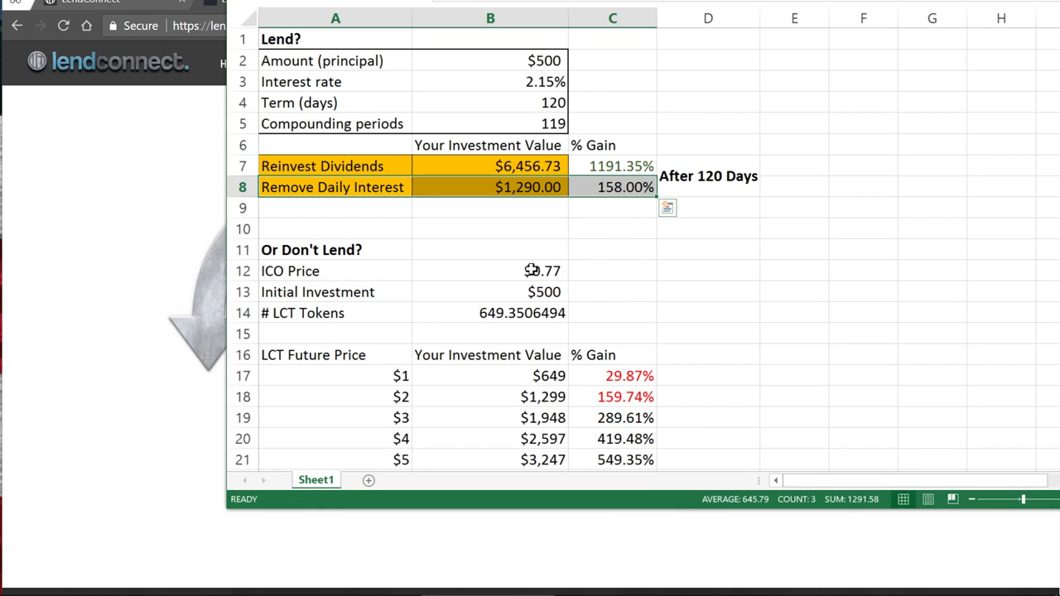
pyautogui.scroll(-2, 541, 296)
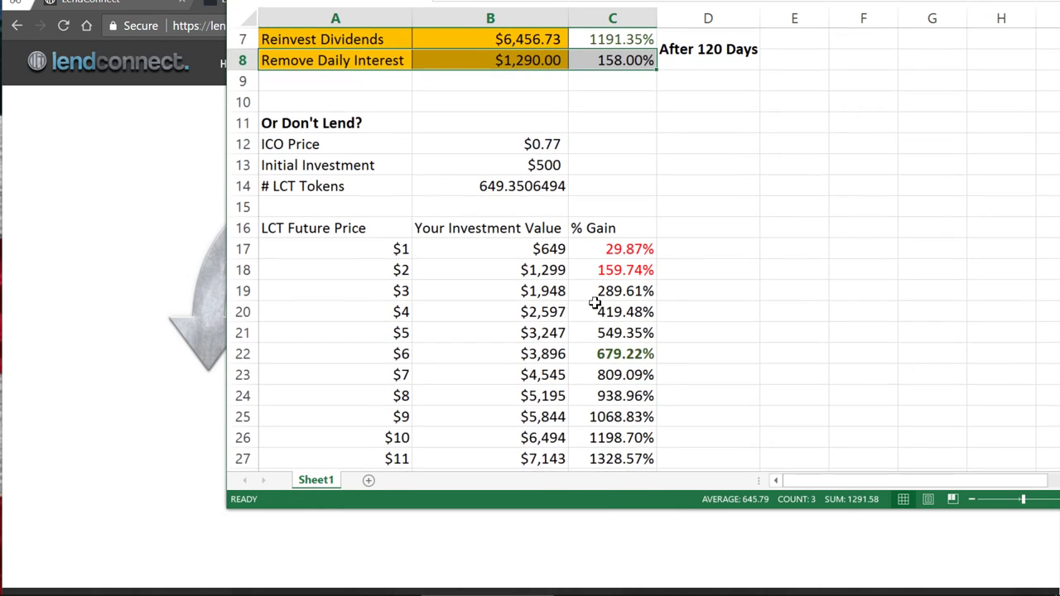
pyautogui.moveTo(365, 60); pyautogui.dragTo(639, 63)
pyautogui.scroll(2, 639, 63)
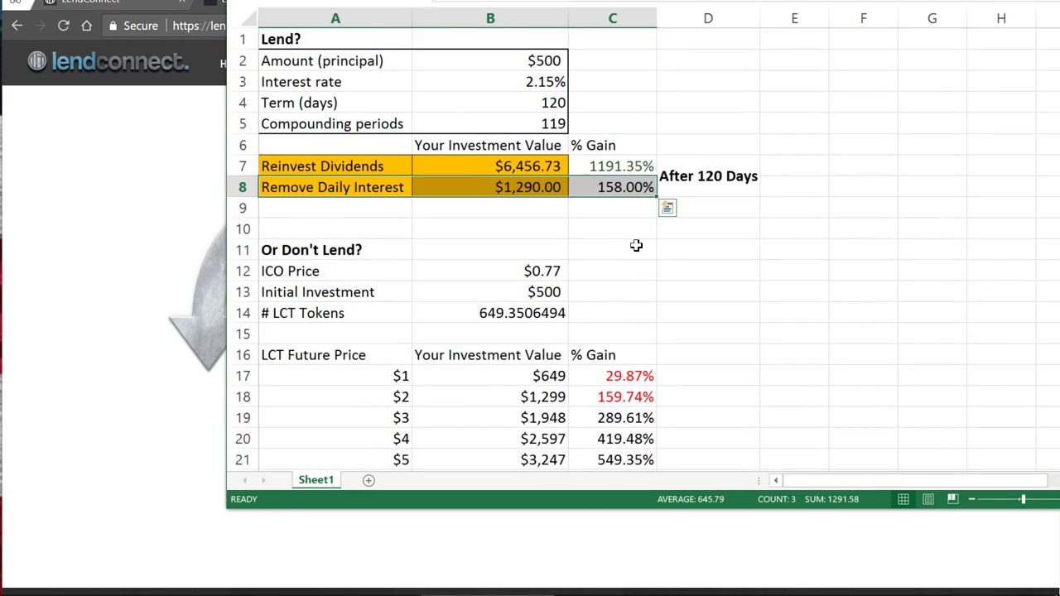
pyautogui.scroll(-2, 617, 188)
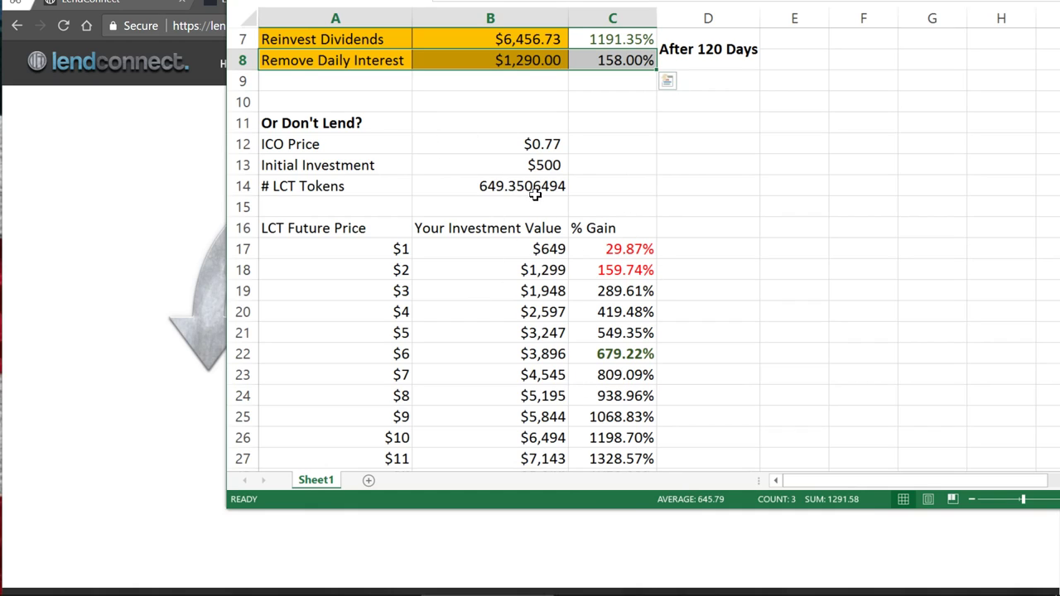
pyautogui.scroll(-2, 511, 313)
pyautogui.scroll(-2, 511, 312)
pyautogui.scroll(2, 511, 313)
pyautogui.scroll(-4, 511, 313)
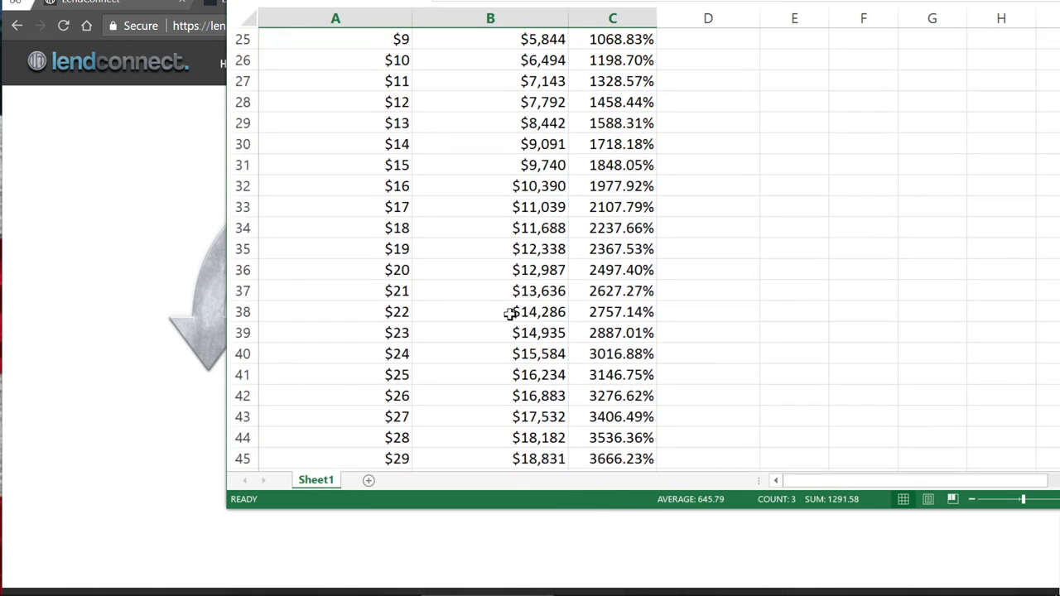
pyautogui.scroll(-6, 420, 273)
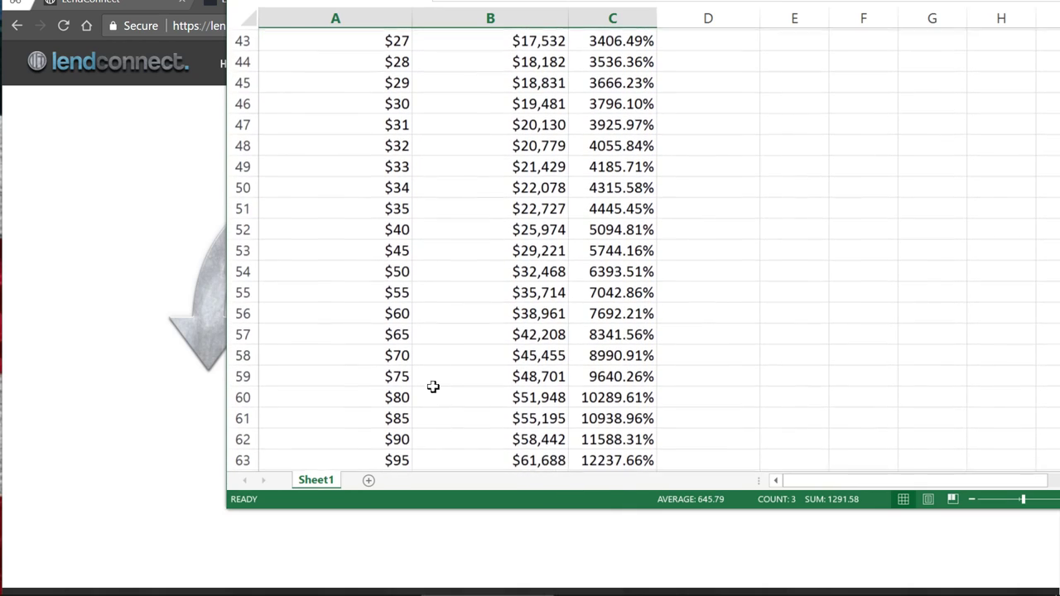
pyautogui.moveTo(357, 235); pyautogui.dragTo(635, 232)
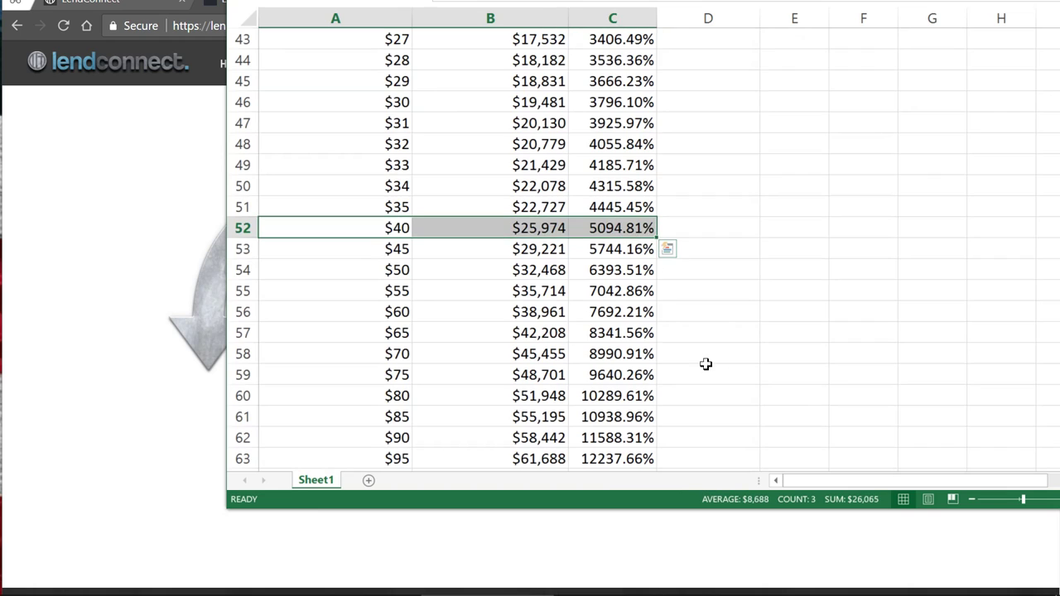
pyautogui.scroll(14, 622, 248)
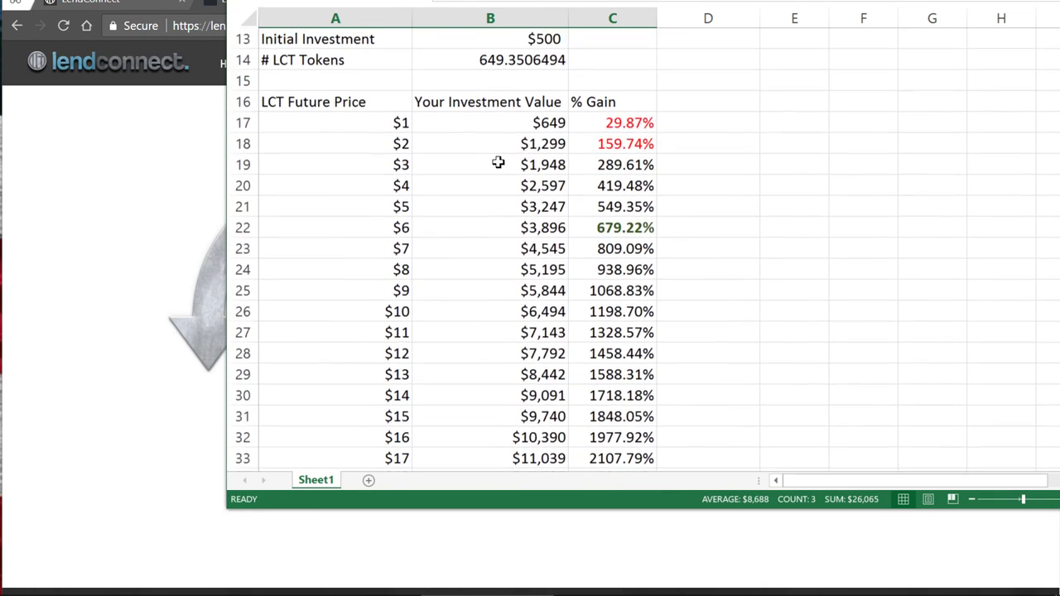
pyautogui.scroll(-12, 627, 368)
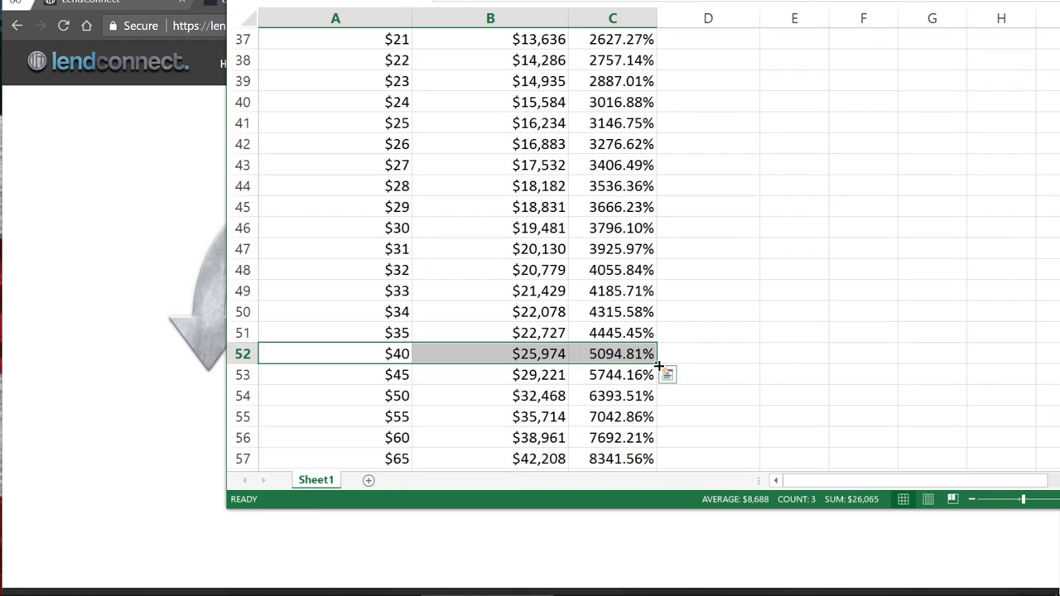
pyautogui.click(528, 361)
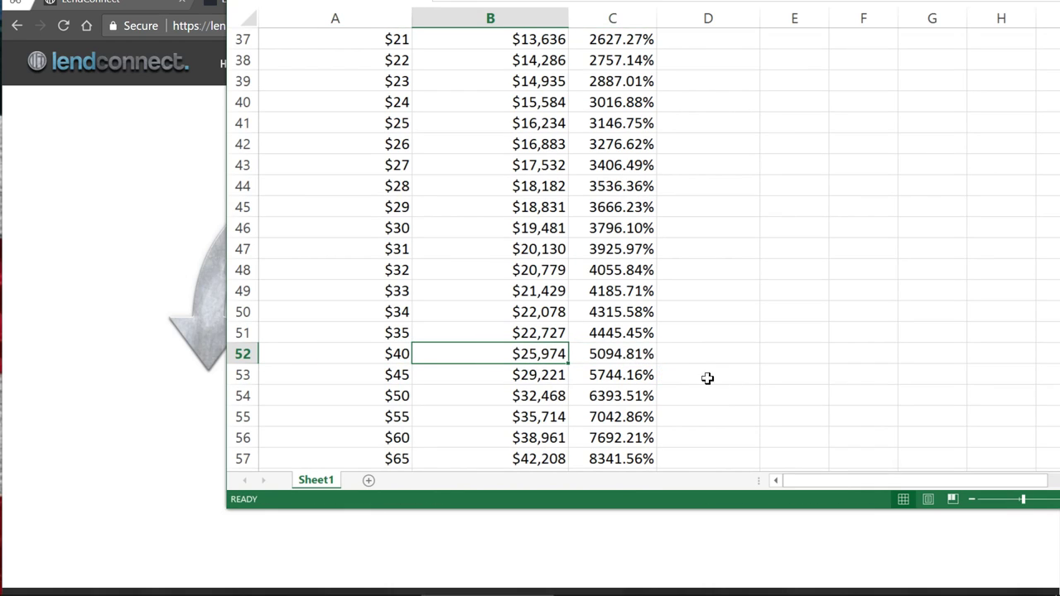
pyautogui.scroll(6, 706, 361)
pyautogui.scroll(-6, 700, 366)
pyautogui.scroll(12, 654, 368)
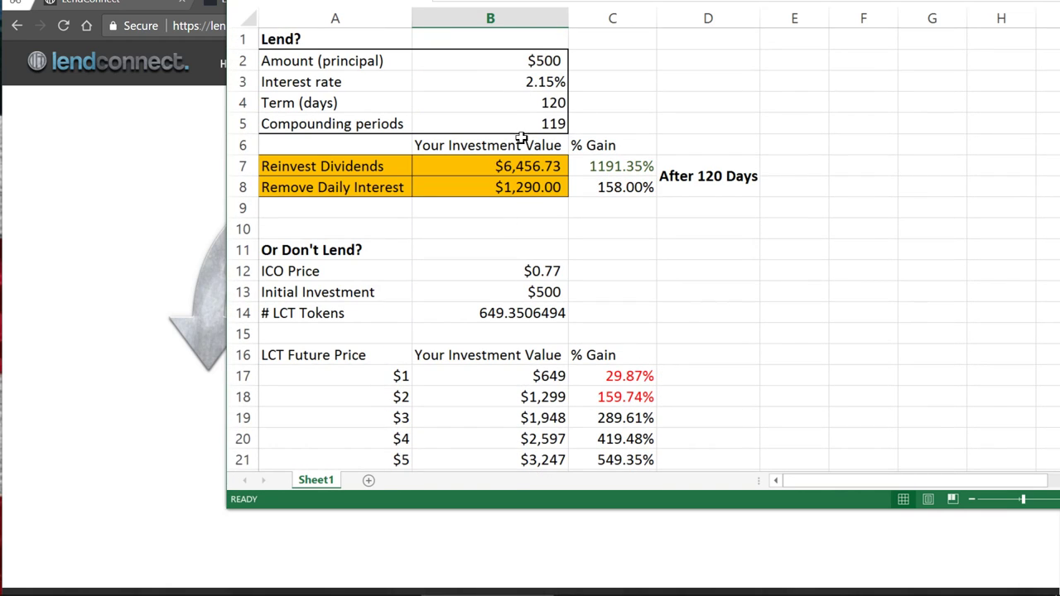
pyautogui.scroll(-14, 686, 308)
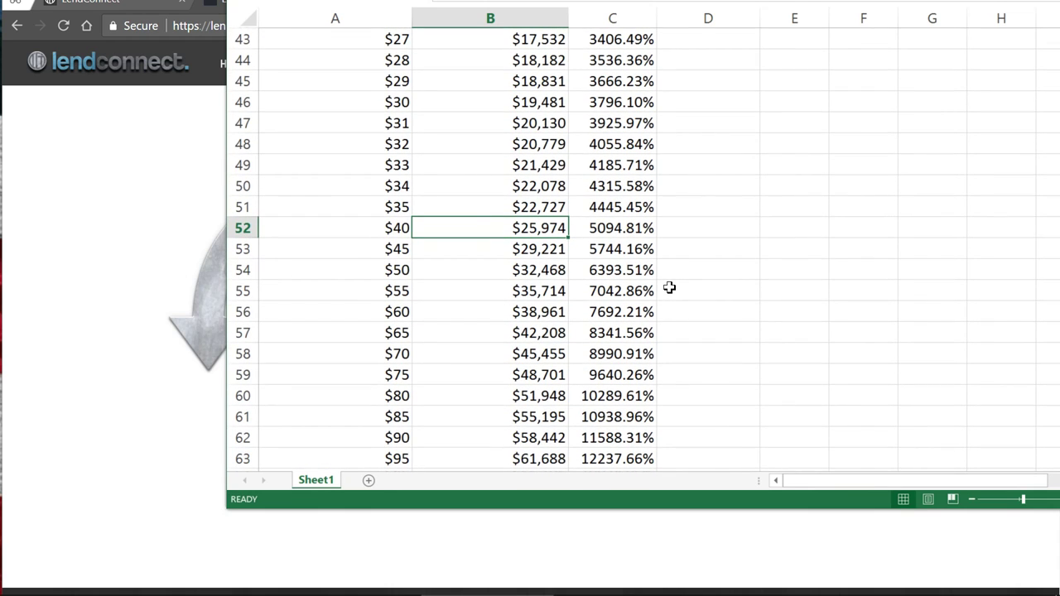
pyautogui.scroll(2, 673, 289)
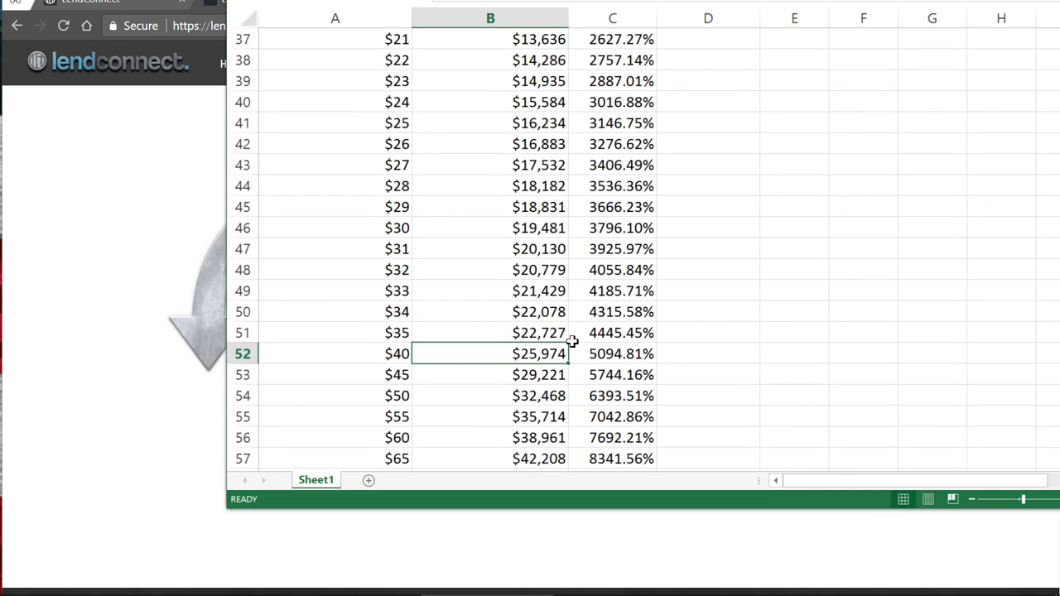
pyautogui.scroll(-2, 674, 369)
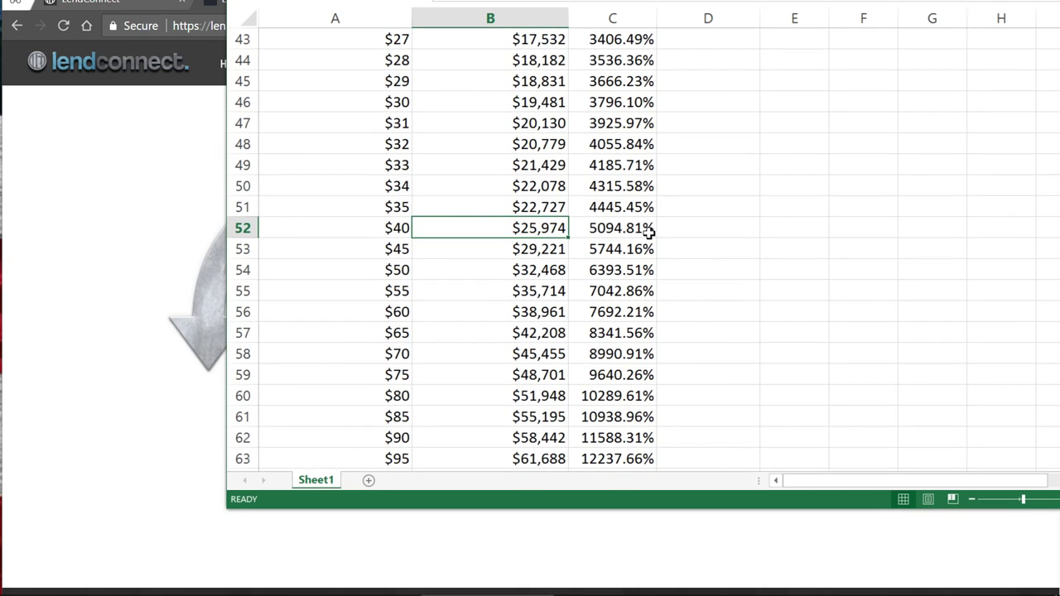
pyautogui.scroll(14, 606, 236)
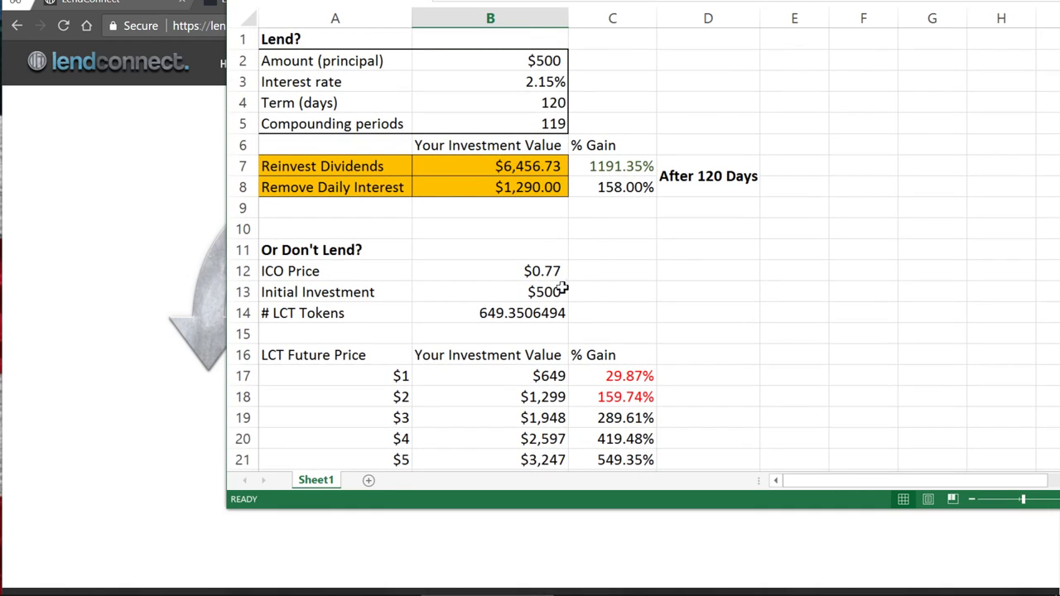
# Enter .5 as the ICO Price in B12, so $500 buys 1000 LCT worth $1,000 at $1.
pyautogui.click(524, 271)
pyautogui.click(546, 82)
pyautogui.click(538, 61)
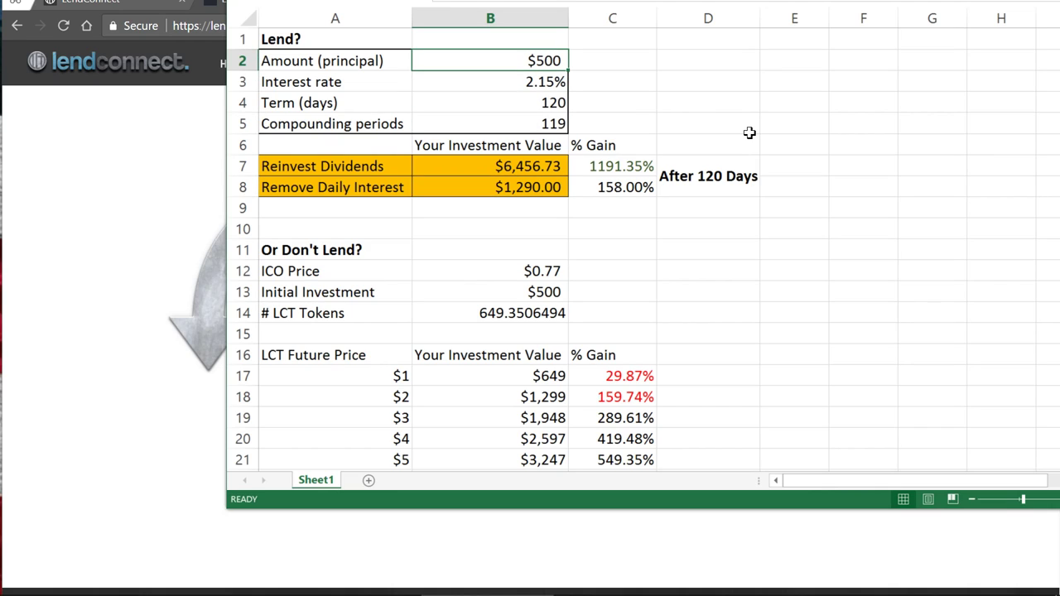
pyautogui.click(535, 276)
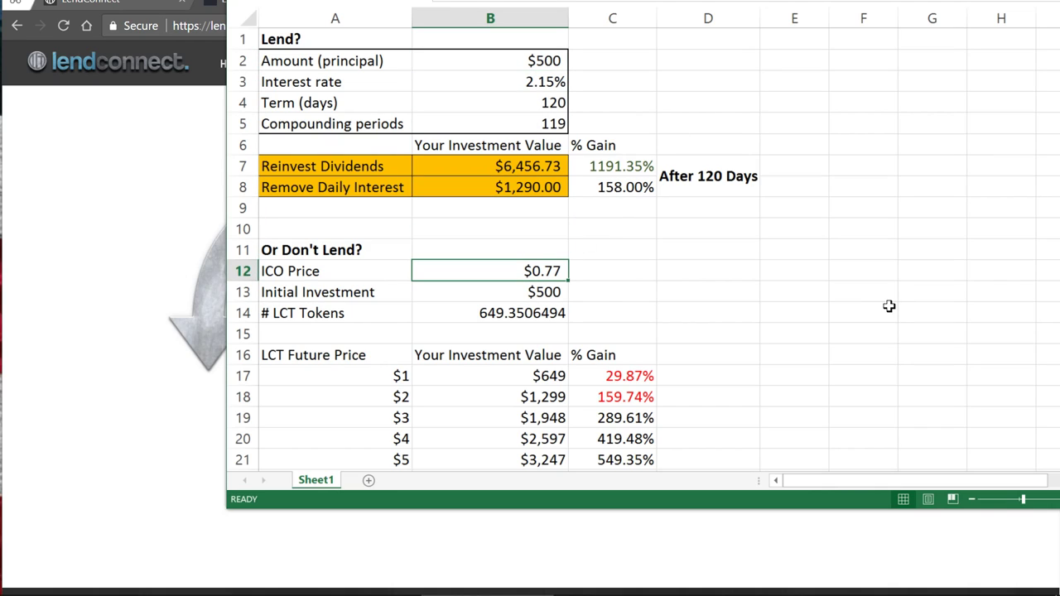
pyautogui.write('.5')
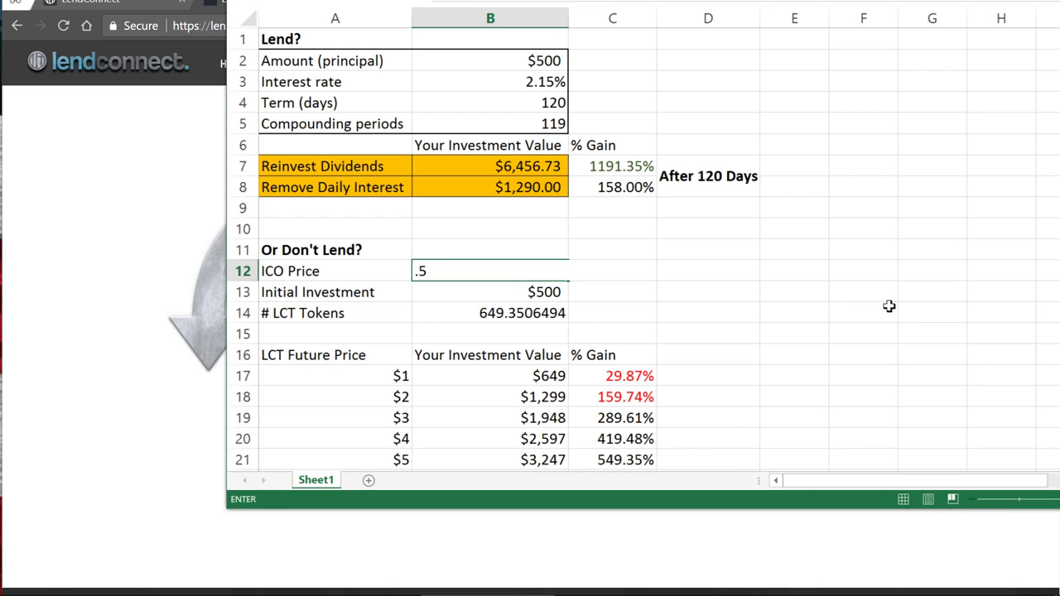
pyautogui.press('Return')
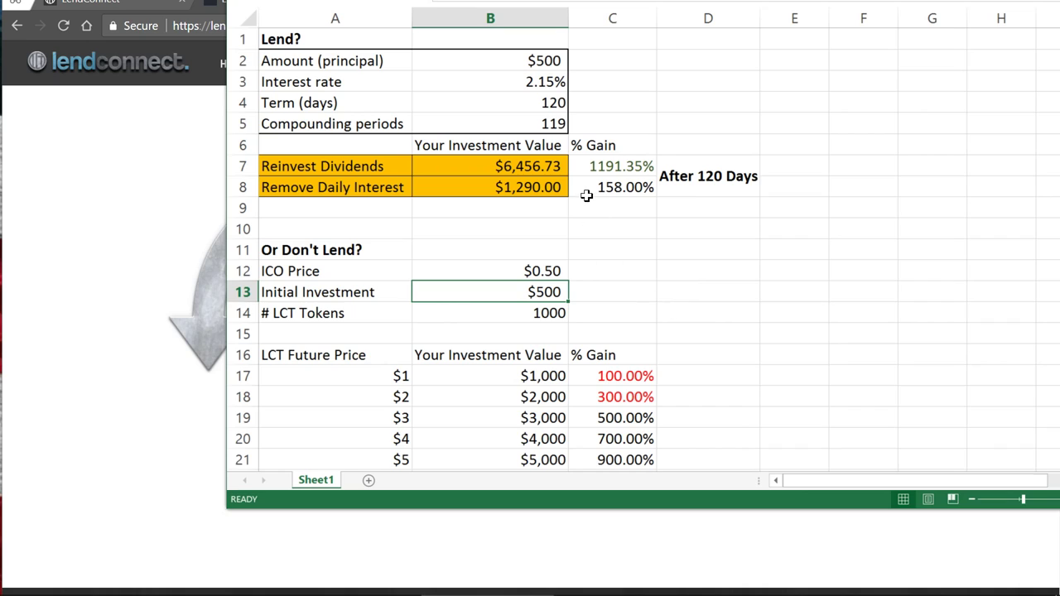
pyautogui.moveTo(617, 187); pyautogui.dragTo(406, 184)
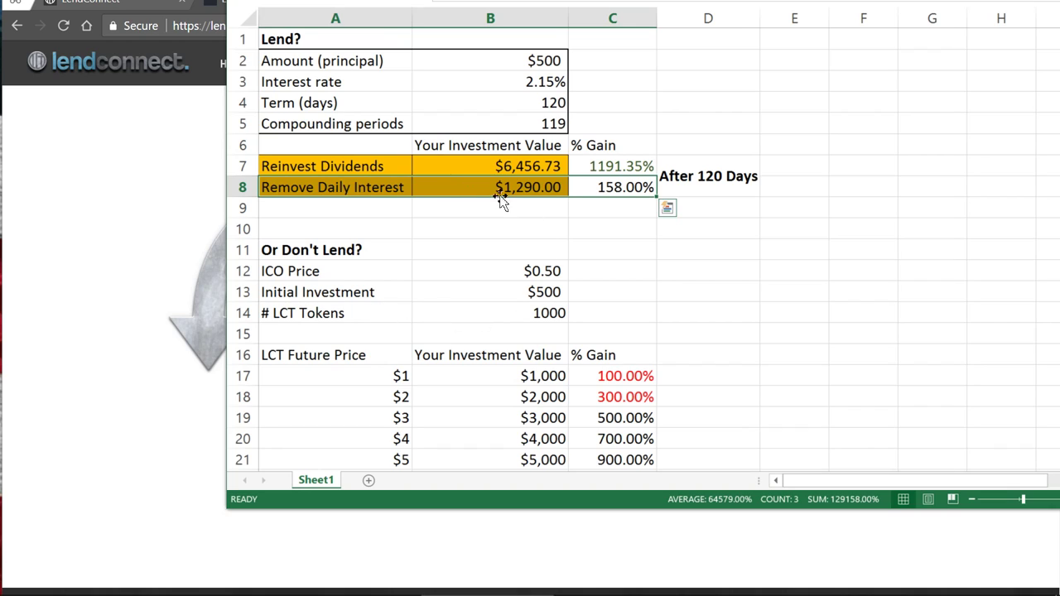
pyautogui.click(451, 187)
pyautogui.click(642, 189)
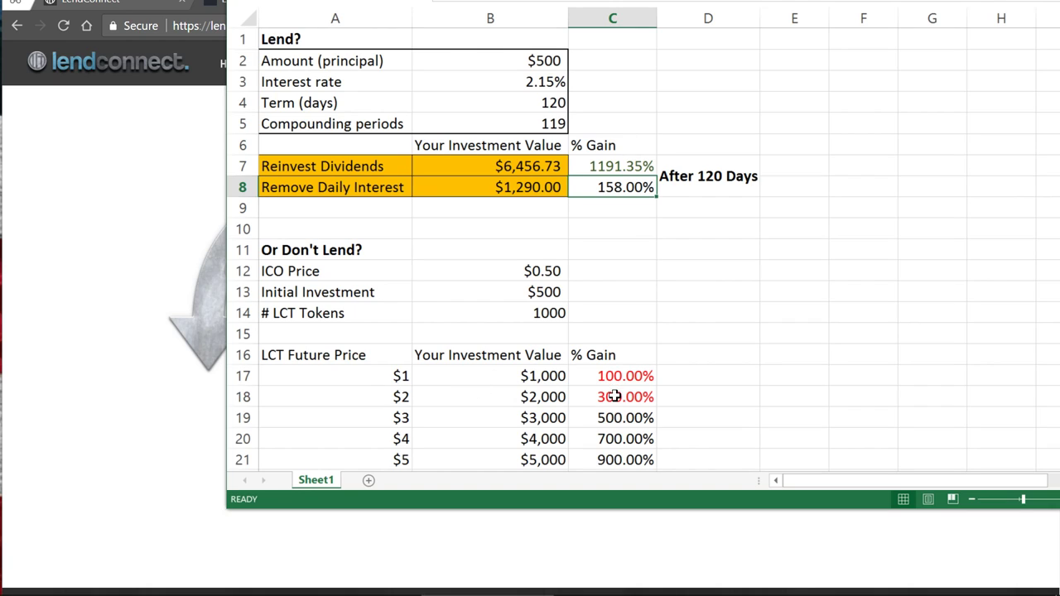
pyautogui.moveTo(617, 379); pyautogui.dragTo(385, 395)
pyautogui.moveTo(617, 188); pyautogui.dragTo(406, 184)
pyautogui.click(615, 167)
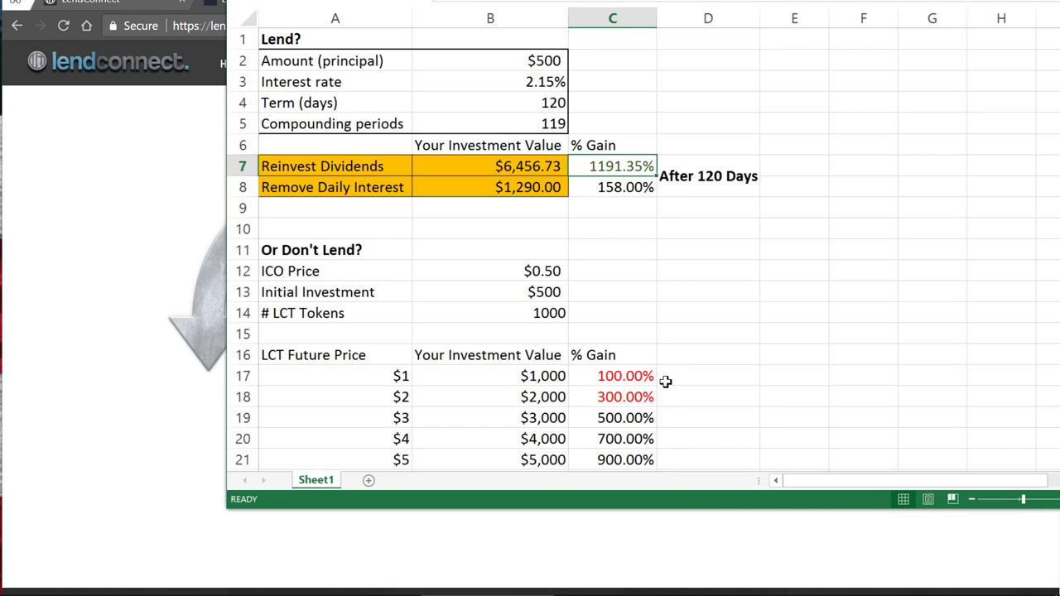
pyautogui.scroll(-2, 666, 381)
pyautogui.moveTo(631, 355); pyautogui.dragTo(631, 375)
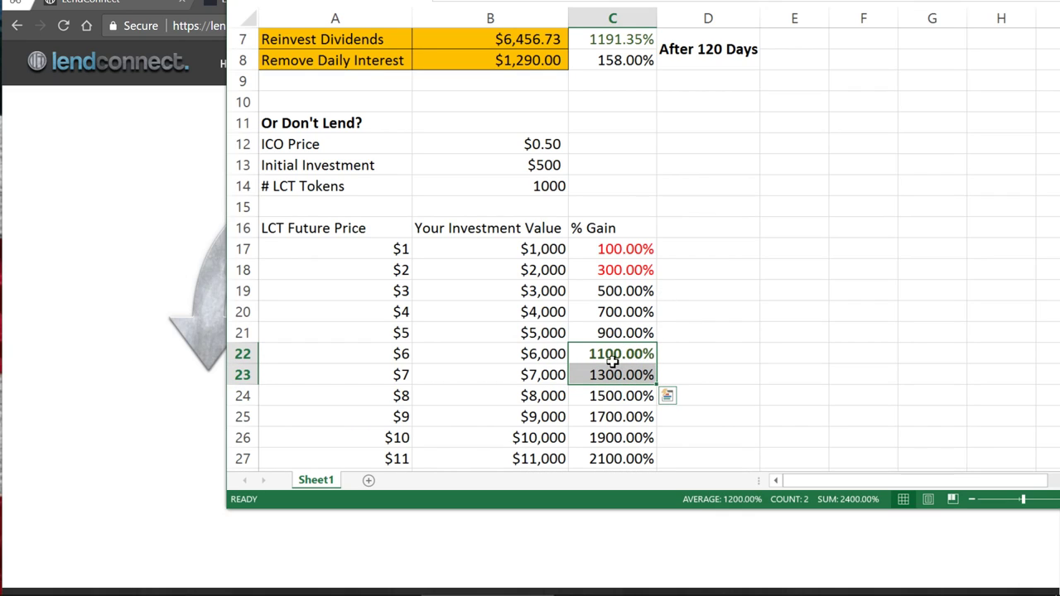
pyautogui.scroll(2, 570, 327)
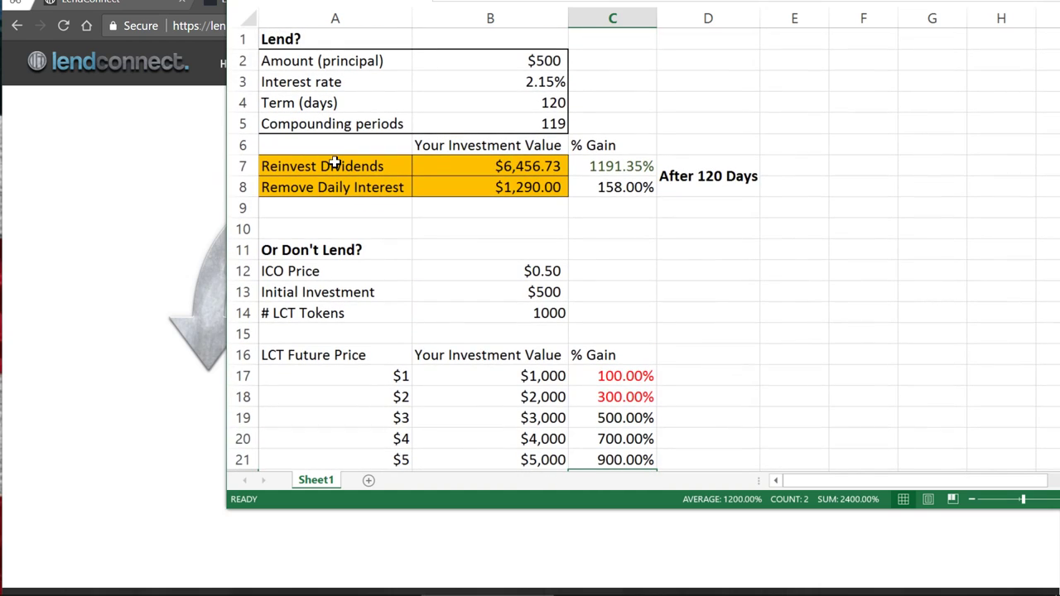
pyautogui.moveTo(347, 167); pyautogui.dragTo(505, 163)
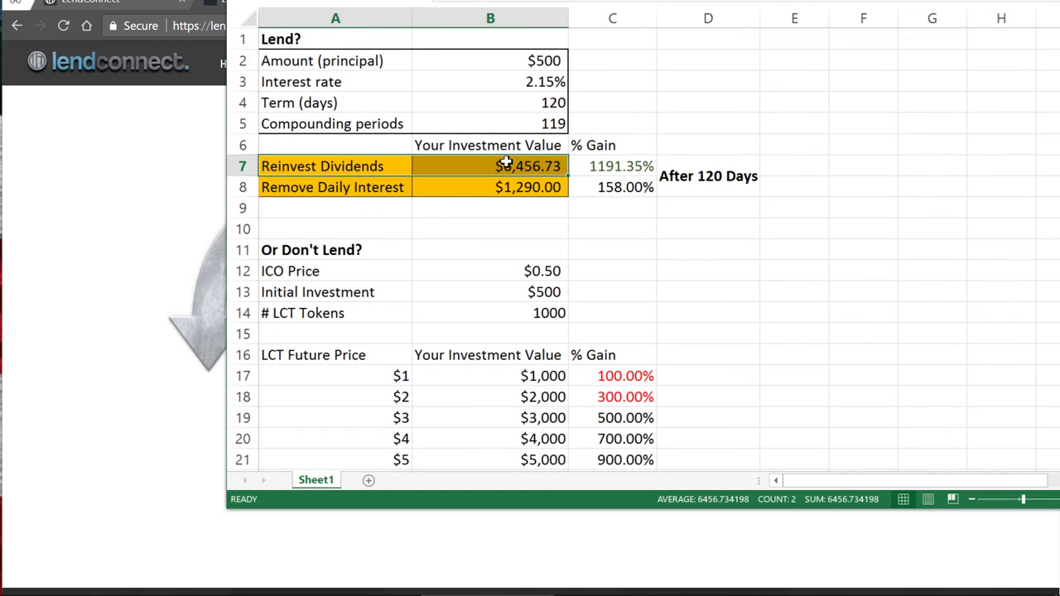
pyautogui.click(678, 175)
pyautogui.scroll(-4, 684, 282)
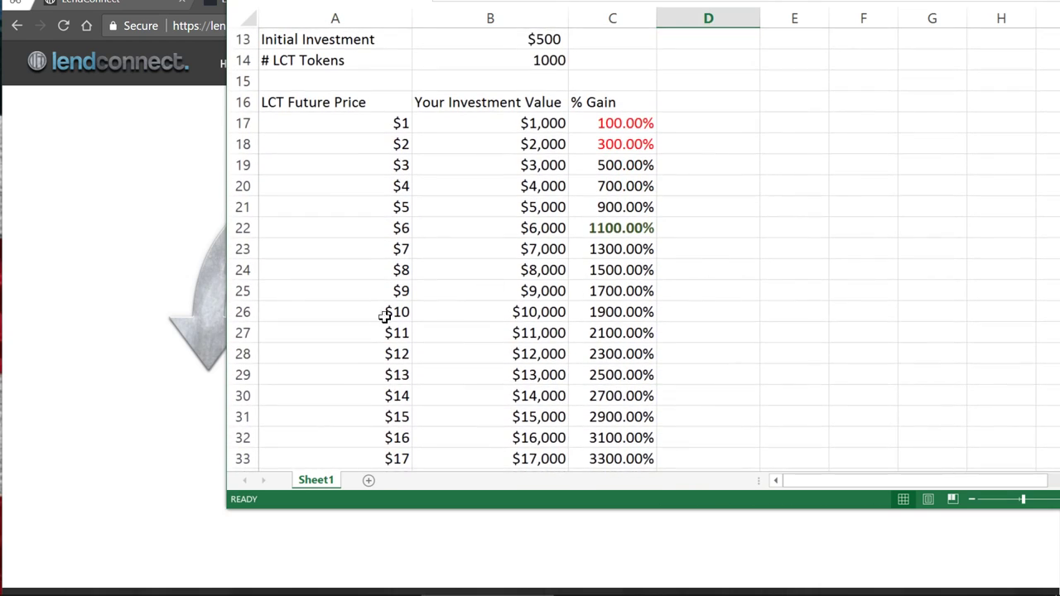
pyautogui.moveTo(372, 334); pyautogui.dragTo(609, 354)
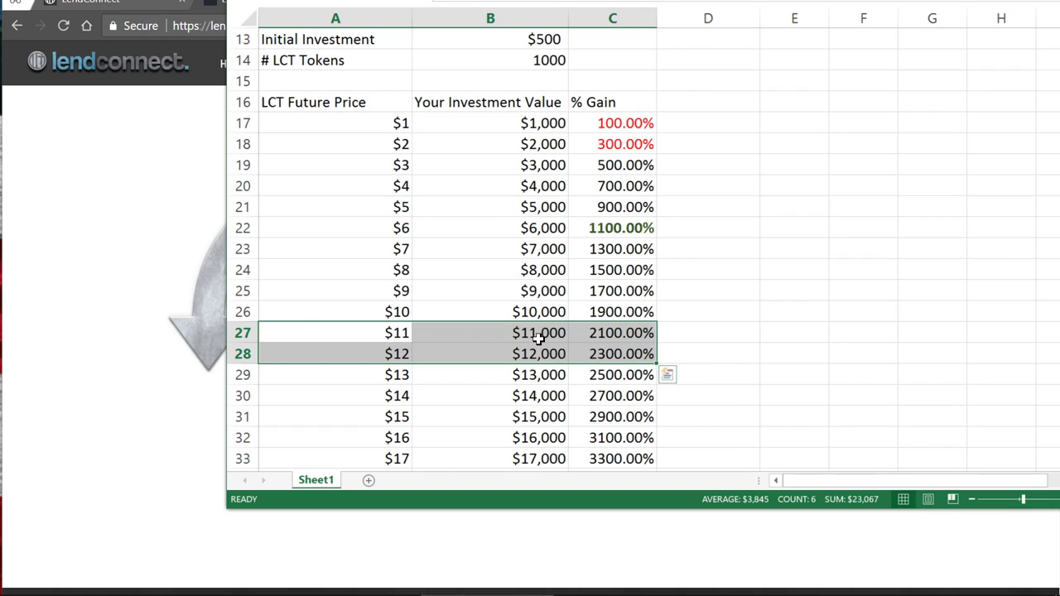
pyautogui.moveTo(539, 334); pyautogui.dragTo(488, 353)
pyautogui.scroll(4, 711, 374)
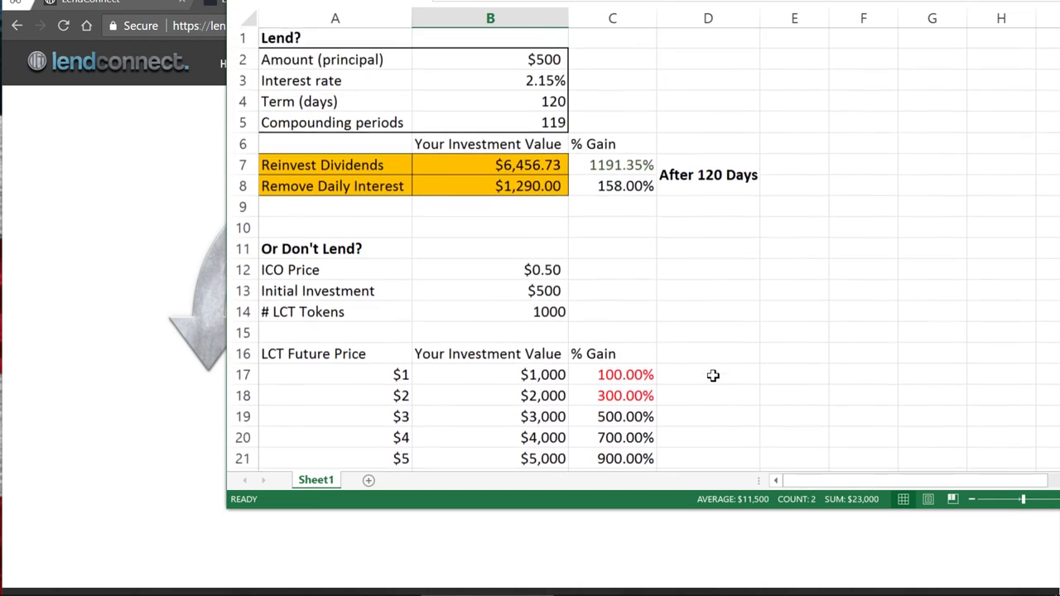
pyautogui.scroll(-4, 584, 406)
pyautogui.scroll(4, 632, 283)
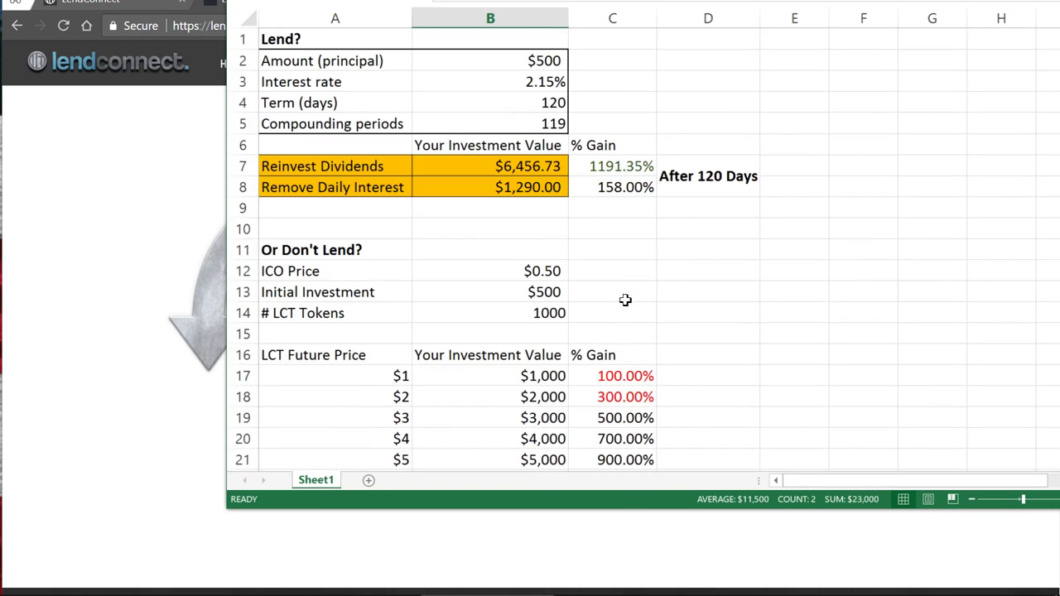
pyautogui.scroll(-4, 563, 364)
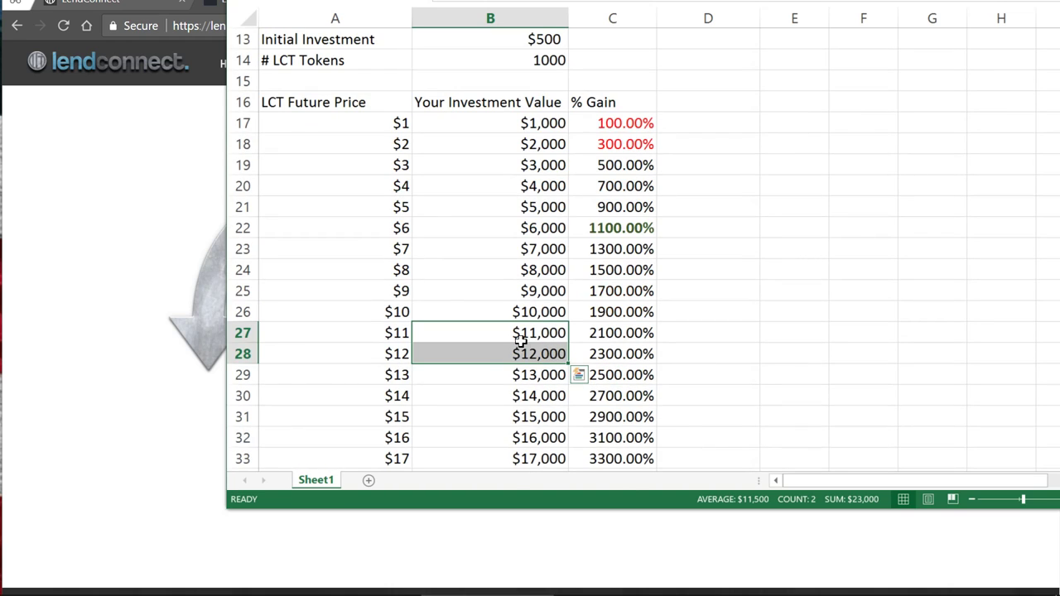
pyautogui.scroll(4, 521, 339)
pyautogui.moveTo(364, 166); pyautogui.dragTo(596, 168)
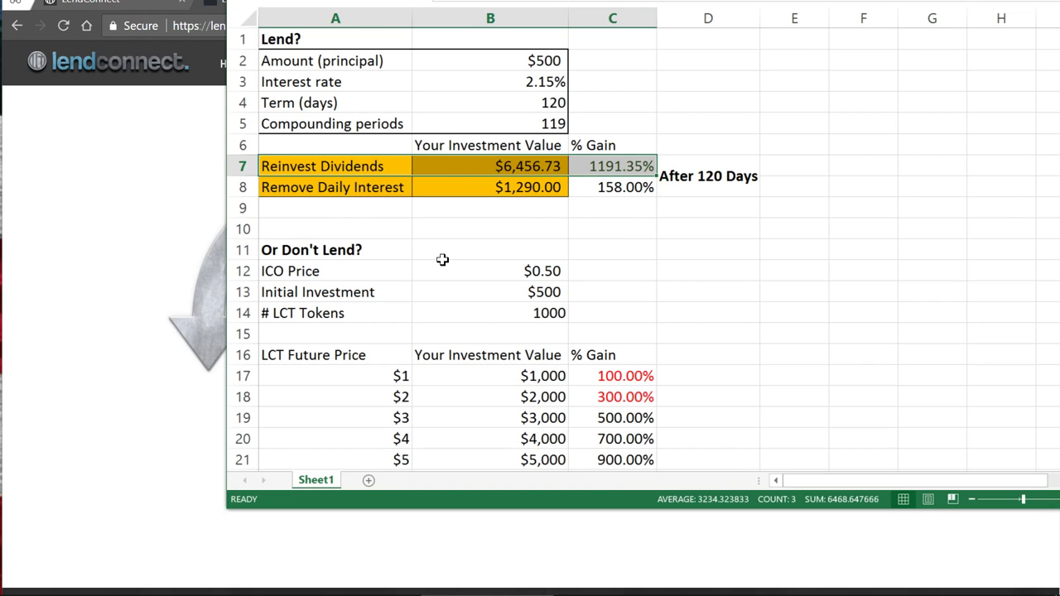
pyautogui.scroll(-6, 444, 259)
pyautogui.scroll(-8, 446, 255)
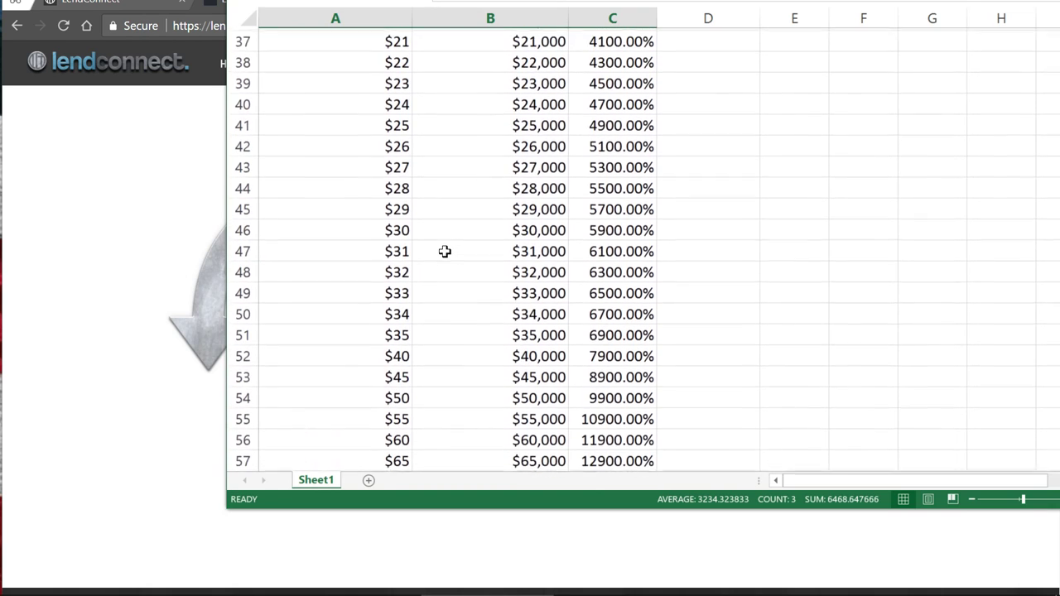
pyautogui.scroll(2, 510, 168)
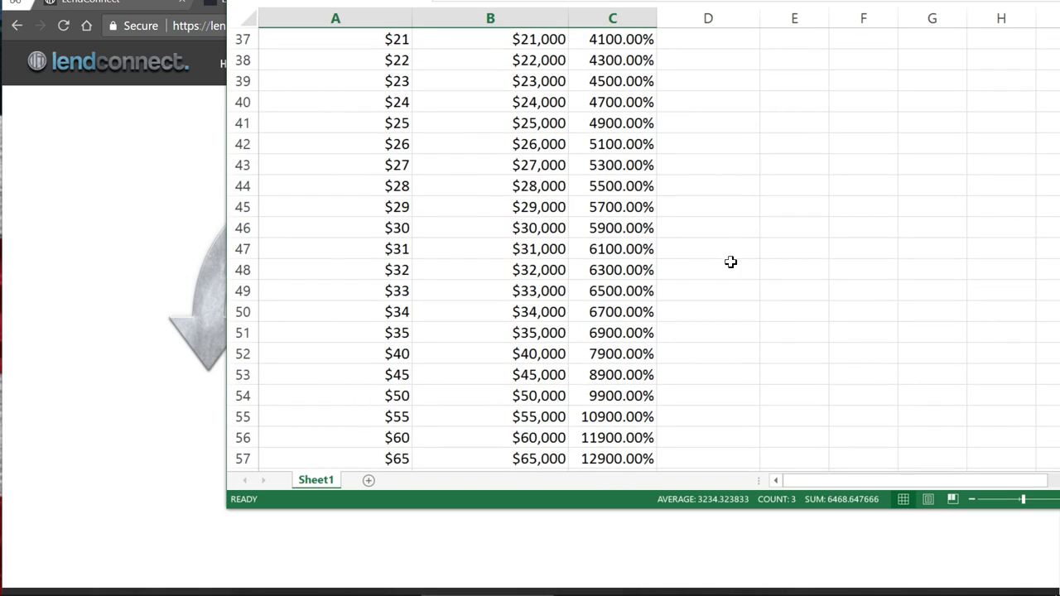
pyautogui.scroll(-2, 705, 294)
pyautogui.scroll(-2, 603, 375)
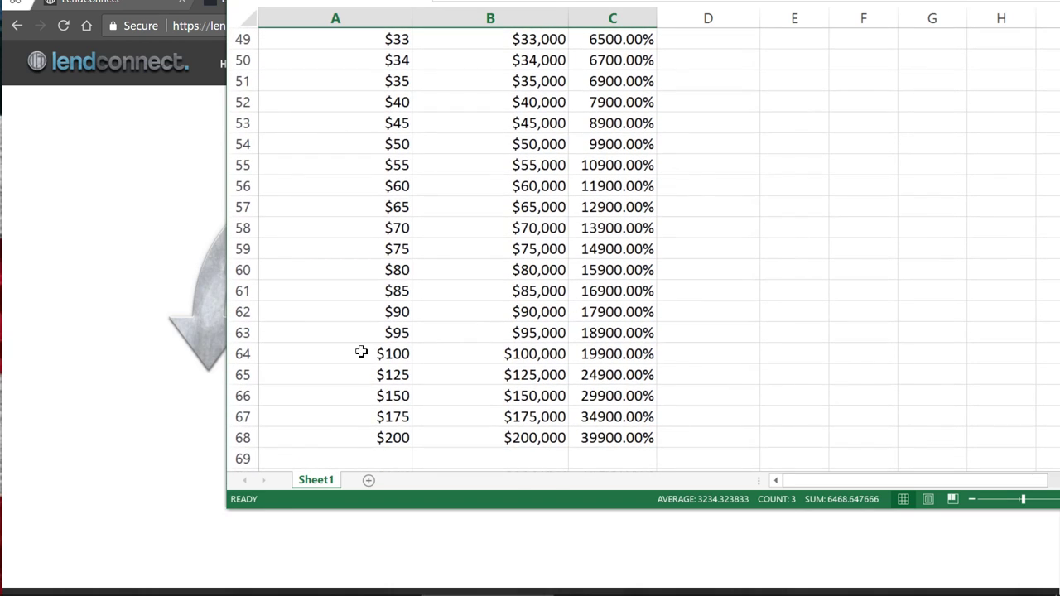
pyautogui.moveTo(277, 355); pyautogui.dragTo(636, 352)
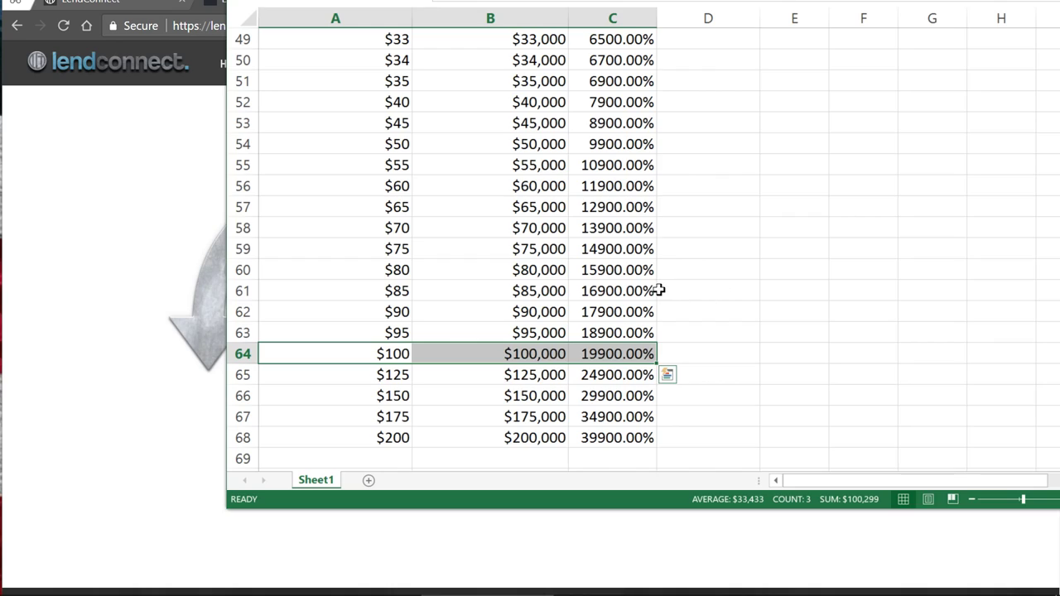
pyautogui.scroll(16, 659, 290)
pyautogui.scroll(-10, 659, 288)
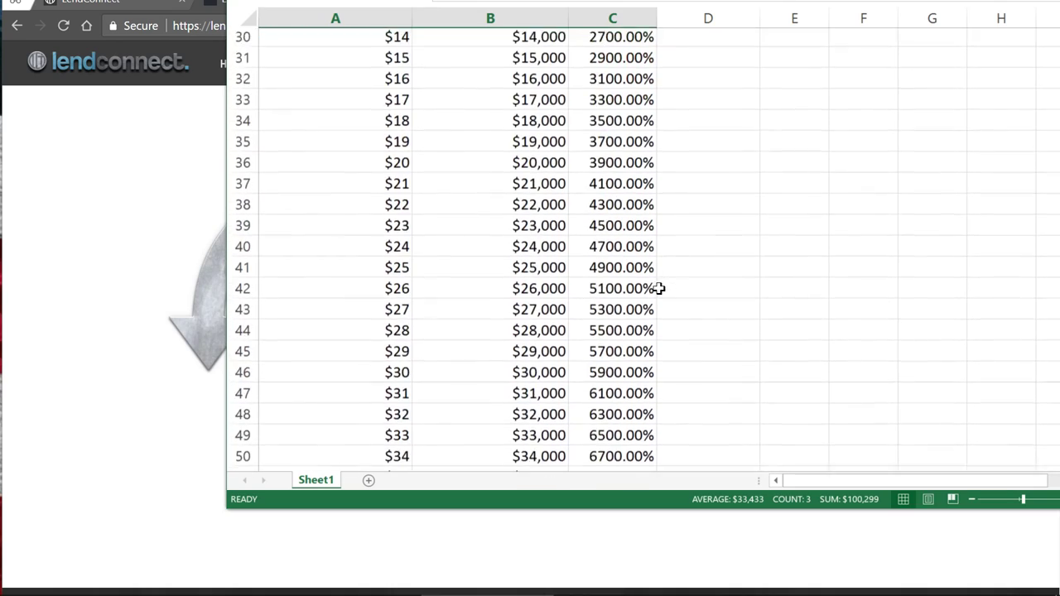
pyautogui.scroll(-2, 659, 287)
pyautogui.scroll(8, 657, 287)
pyautogui.scroll(-9, 654, 294)
pyautogui.scroll(-4, 648, 299)
pyautogui.scroll(16, 638, 298)
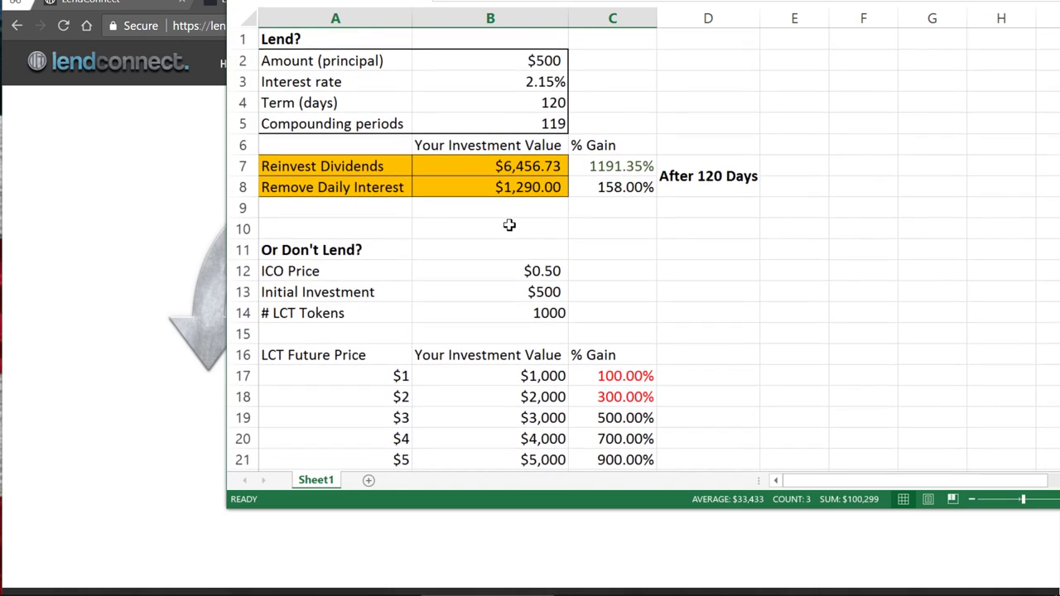
pyautogui.scroll(-18, 510, 231)
pyautogui.click(616, 229)
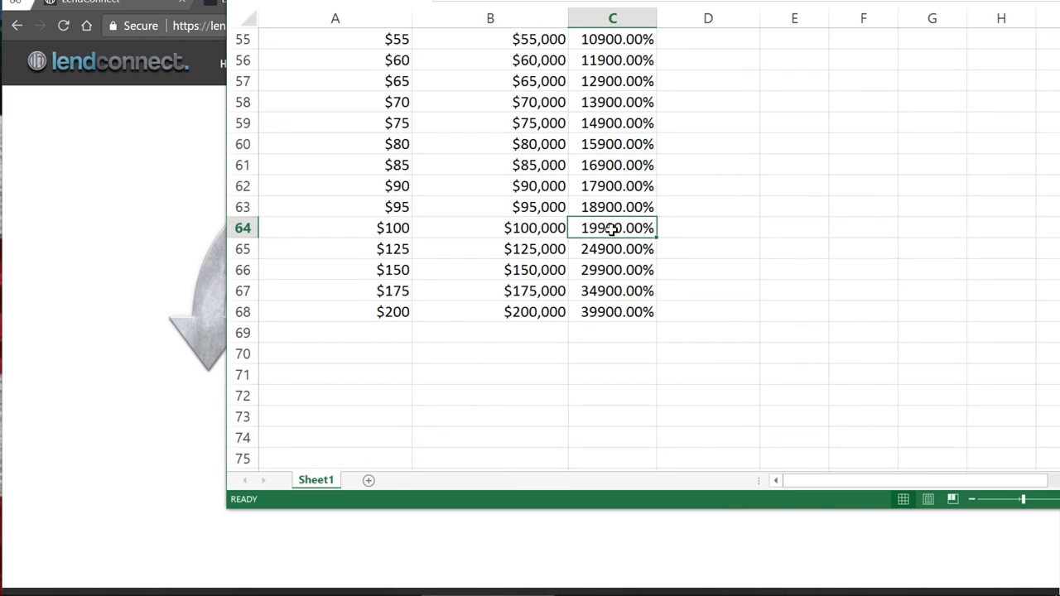
pyautogui.moveTo(616, 229); pyautogui.dragTo(370, 226)
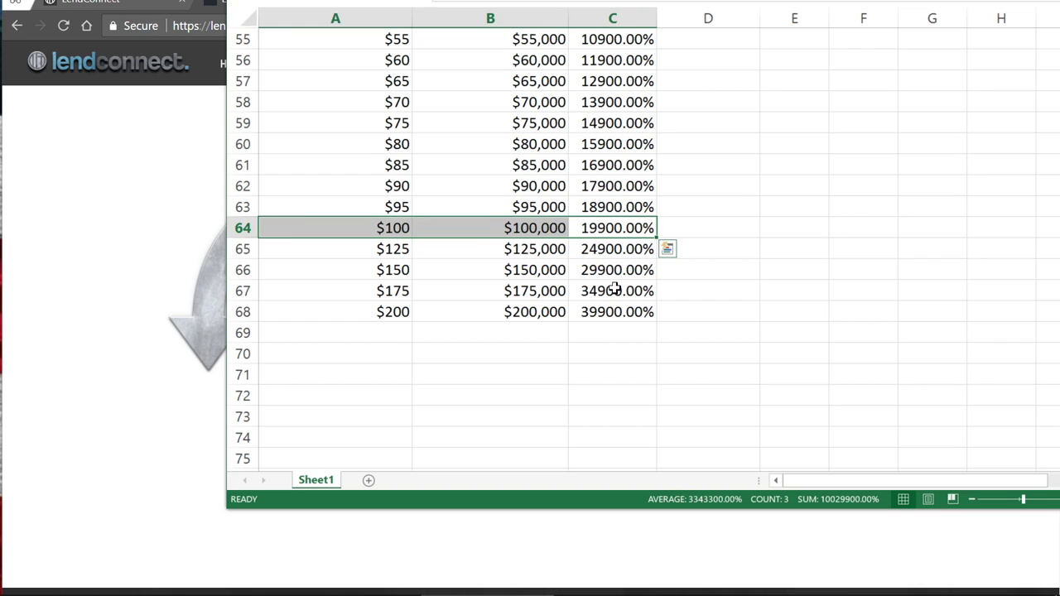
pyautogui.click(392, 313)
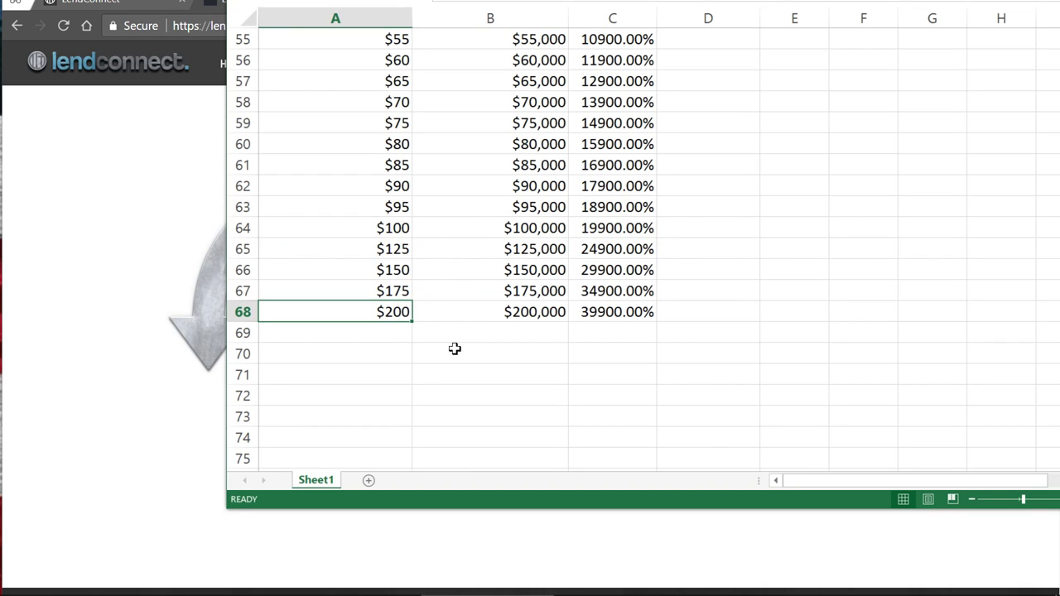
pyautogui.scroll(18, 611, 334)
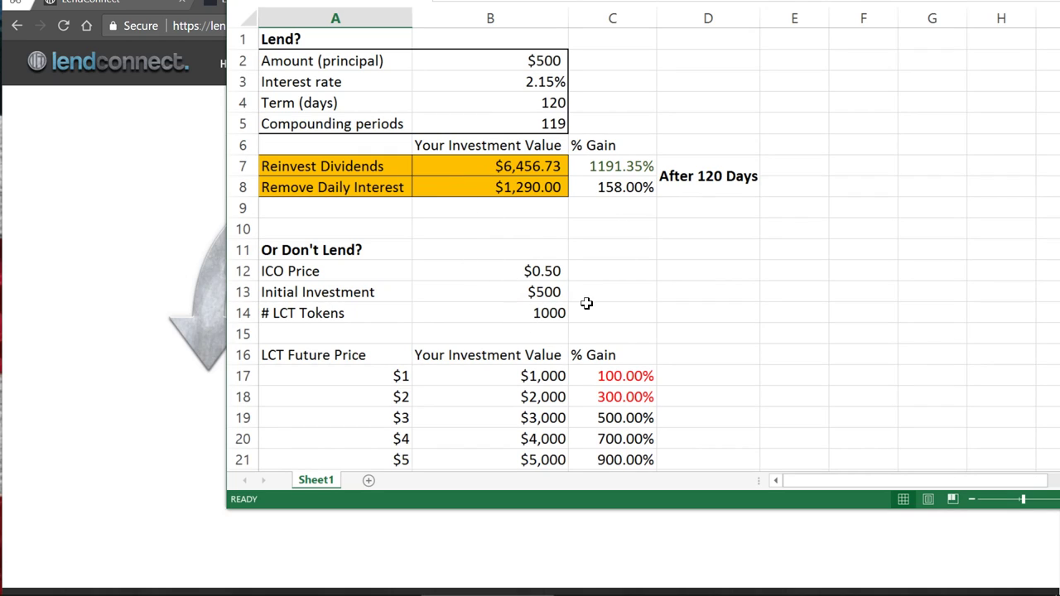
# Set the ICO price in B12 to 5 and review the $500 investment, 100 LCT tokens and results.
pyautogui.click(525, 269)
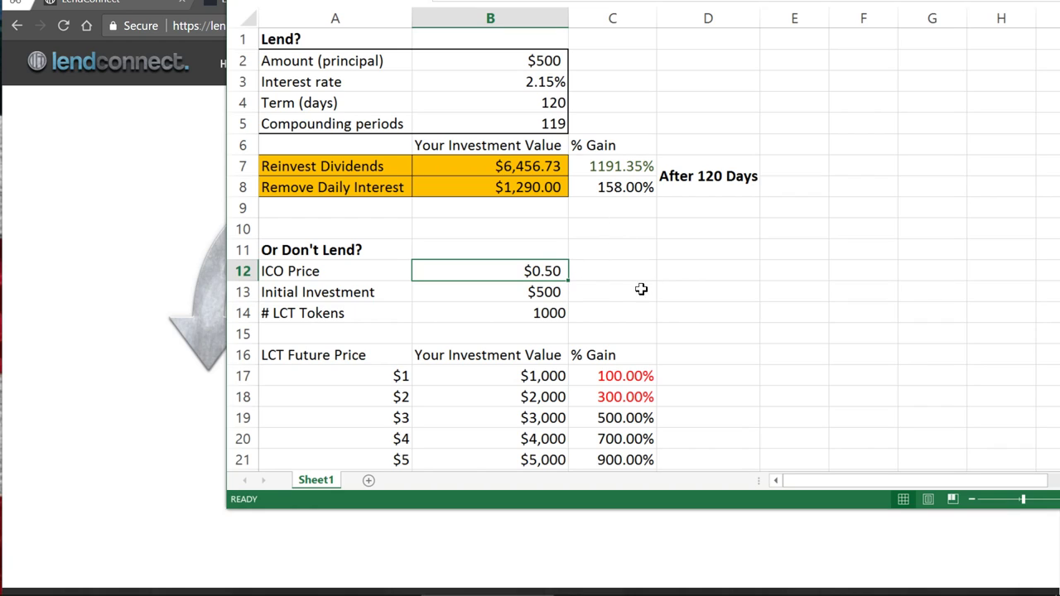
pyautogui.write('5')
pyautogui.press('Return')
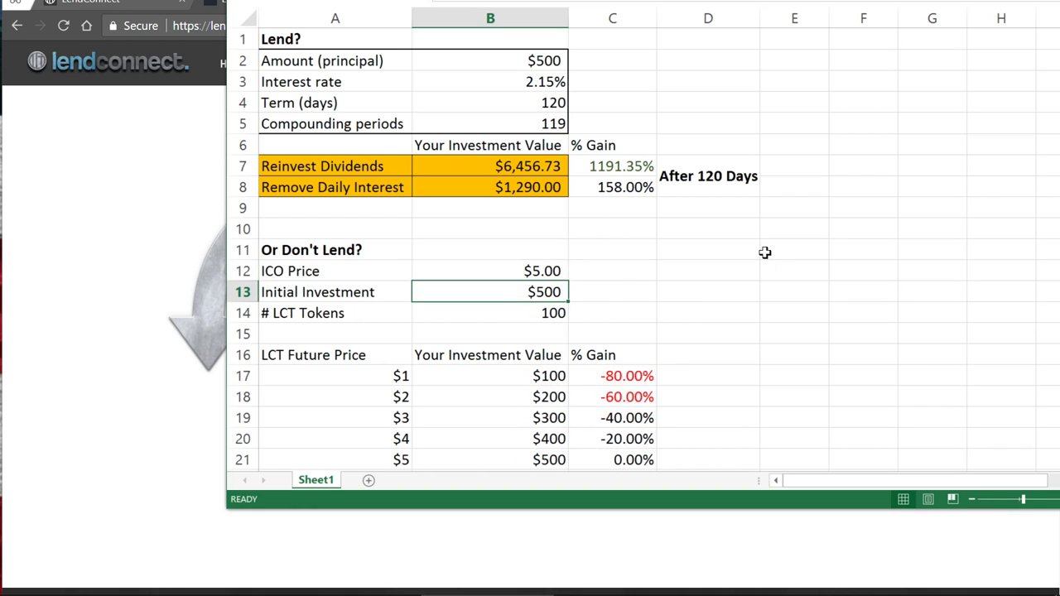
pyautogui.moveTo(481, 284); pyautogui.dragTo(482, 278)
pyautogui.click(483, 293)
pyautogui.click(509, 315)
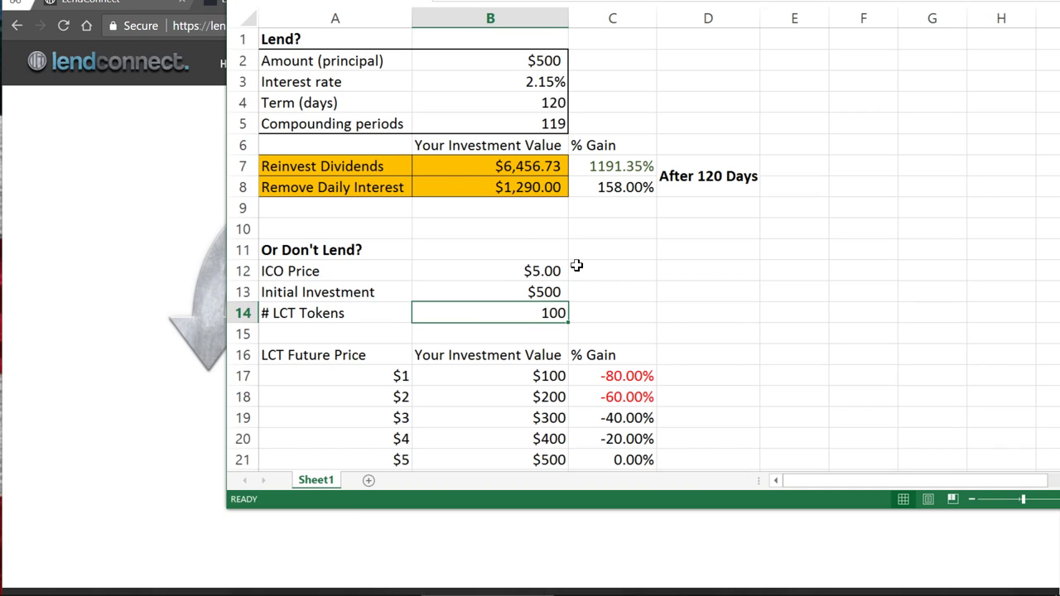
pyautogui.moveTo(403, 190); pyautogui.dragTo(651, 187)
pyautogui.click(604, 188)
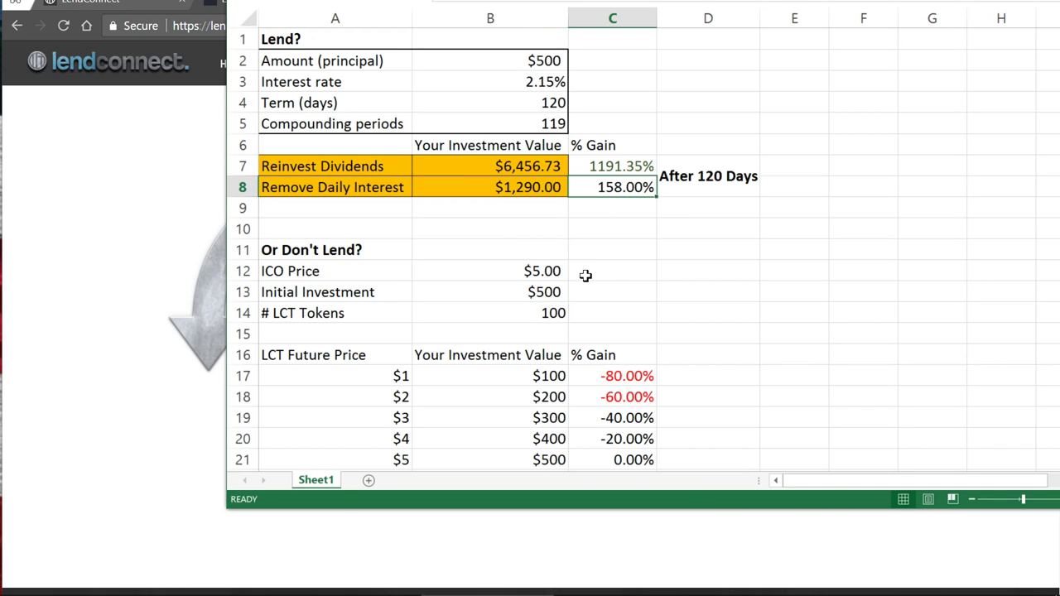
pyautogui.scroll(-4, 591, 389)
pyautogui.scroll(4, 596, 273)
pyautogui.scroll(-4, 607, 248)
pyautogui.moveTo(614, 358); pyautogui.dragTo(589, 377)
pyautogui.scroll(4, 414, 360)
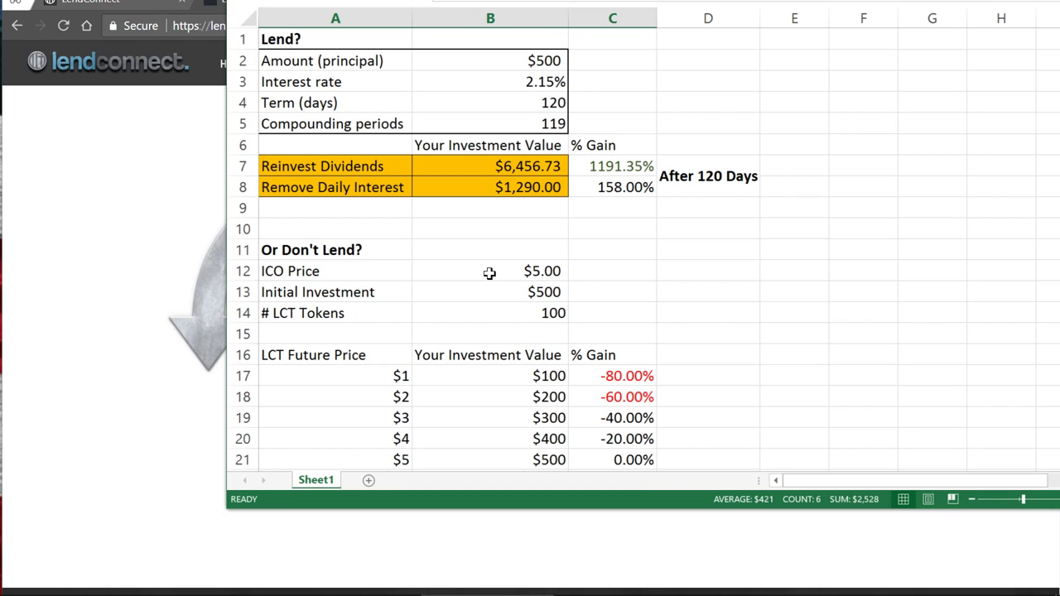
pyautogui.scroll(-4, 518, 342)
pyautogui.scroll(4, 414, 241)
pyautogui.click(344, 273)
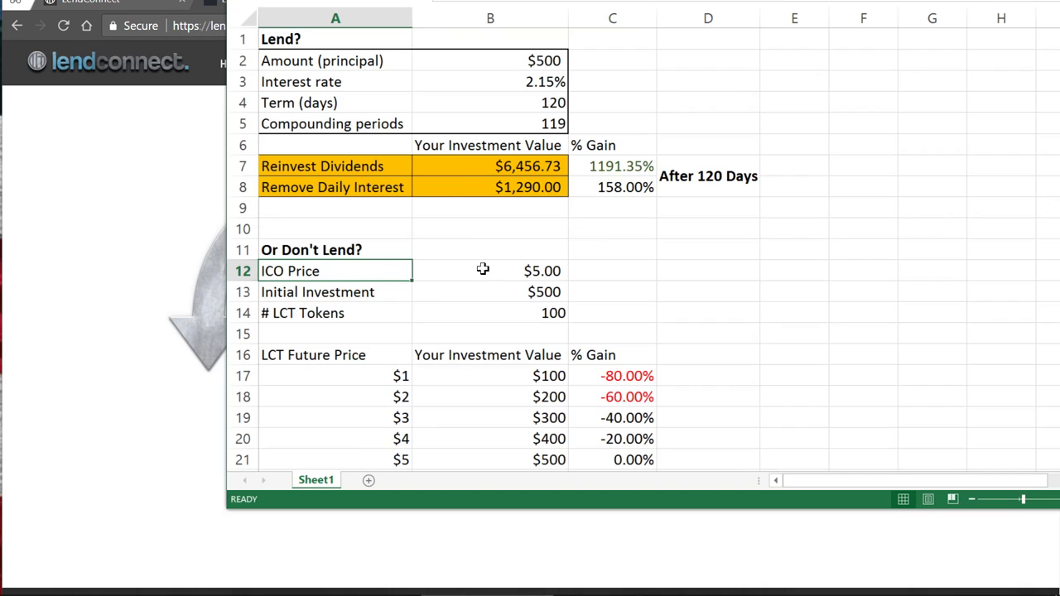
pyautogui.scroll(-6, 478, 272)
pyautogui.click(612, 332)
pyautogui.moveTo(379, 228); pyautogui.dragTo(620, 247)
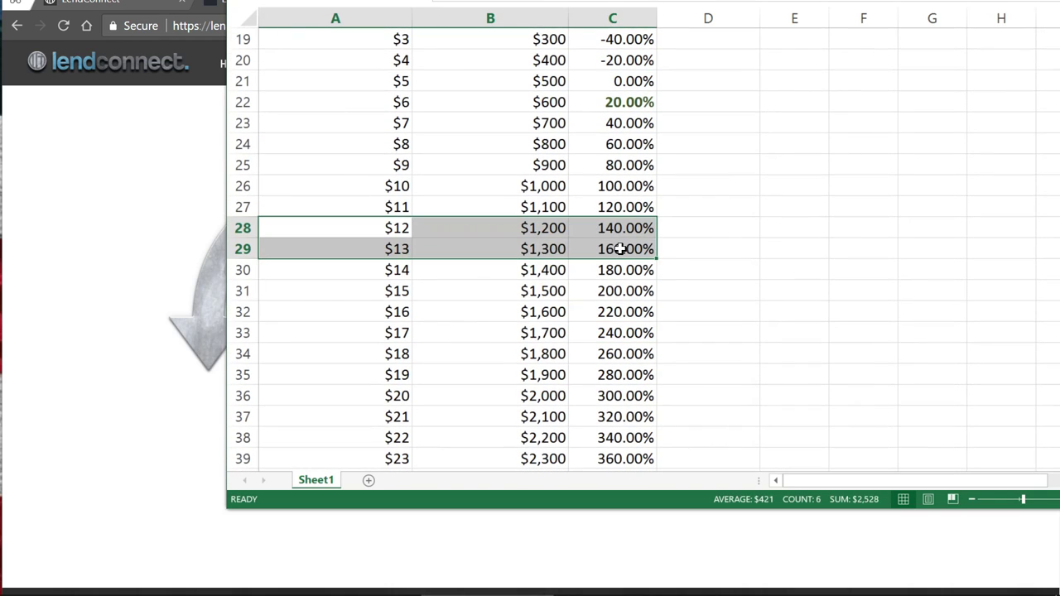
pyautogui.scroll(6, 613, 267)
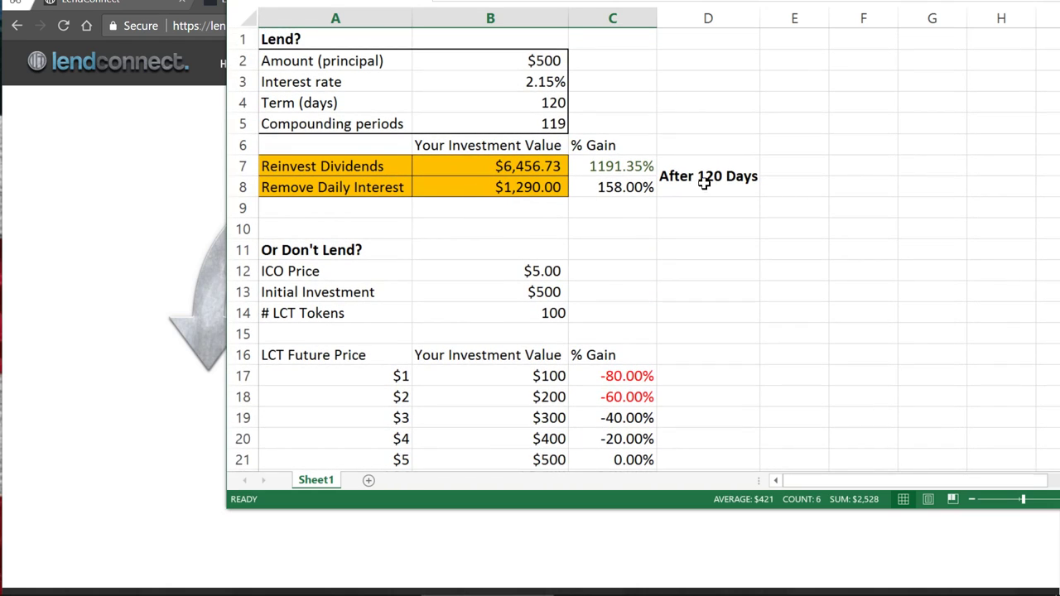
pyautogui.click(610, 163)
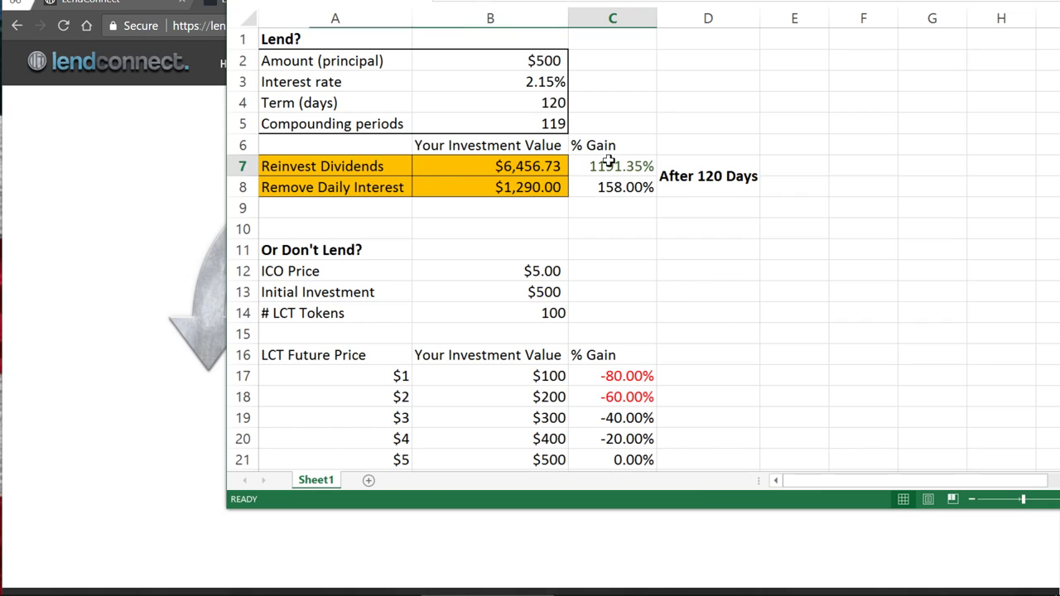
pyautogui.scroll(-6, 667, 346)
pyautogui.scroll(-10, 667, 346)
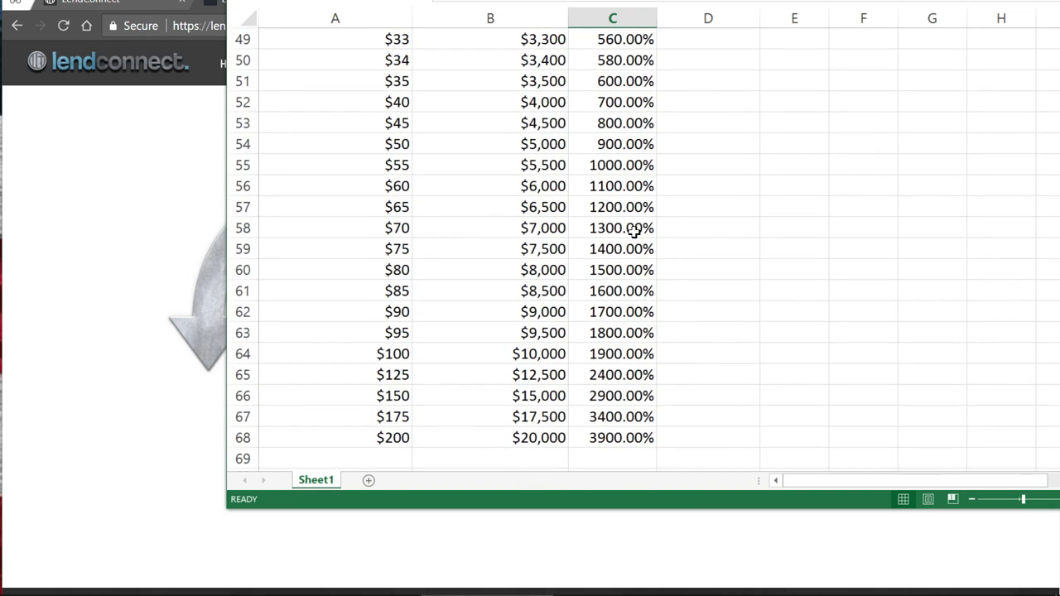
pyautogui.moveTo(613, 333); pyautogui.dragTo(351, 350)
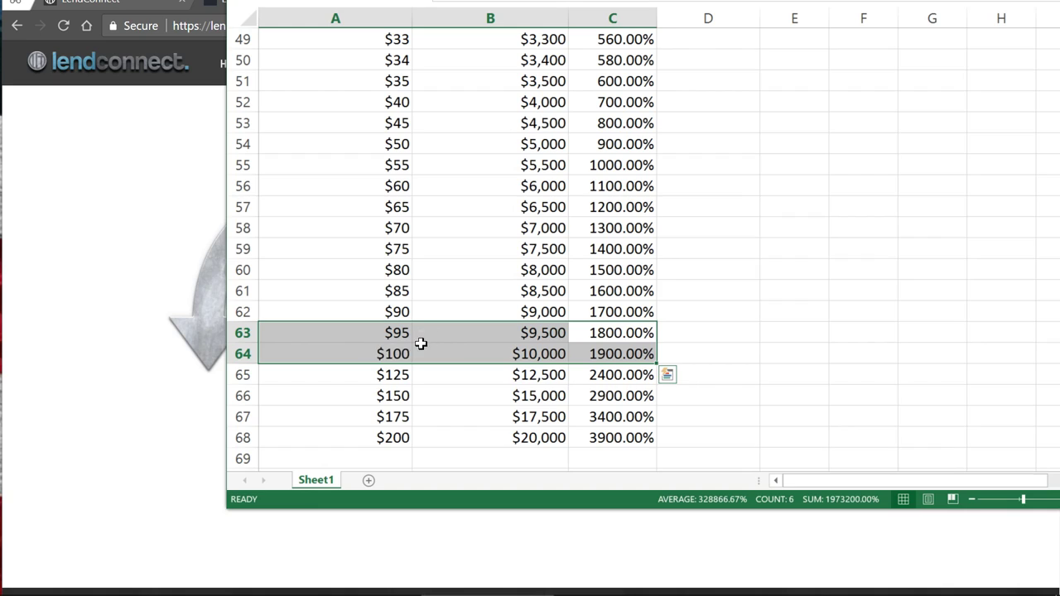
pyautogui.moveTo(585, 344); pyautogui.dragTo(385, 348)
pyautogui.moveTo(625, 331); pyautogui.dragTo(390, 356)
pyautogui.scroll(1, 704, 400)
pyautogui.scroll(-1, 705, 400)
pyautogui.moveTo(616, 334); pyautogui.dragTo(384, 354)
pyautogui.scroll(16, 585, 333)
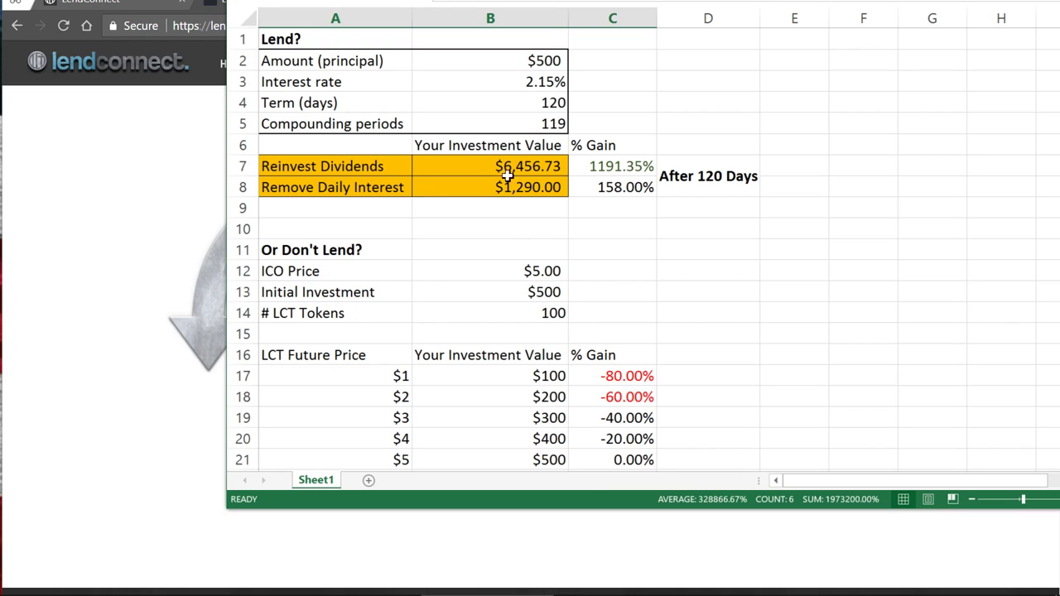
pyautogui.moveTo(367, 165); pyautogui.dragTo(629, 187)
pyautogui.click(688, 183)
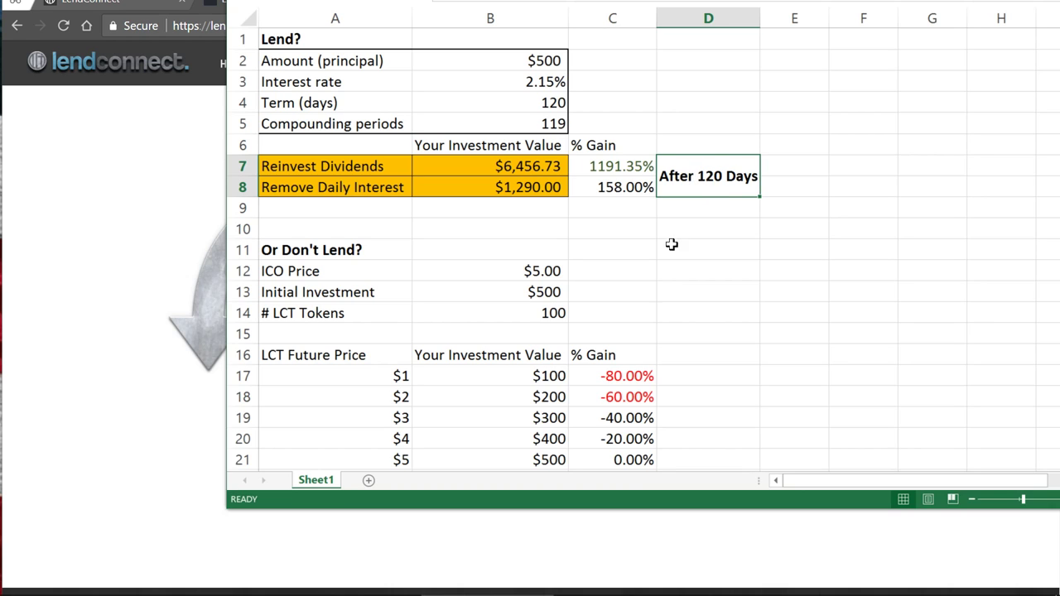
pyautogui.scroll(-4, 665, 262)
pyautogui.scroll(4, 603, 323)
pyautogui.scroll(-10, 596, 318)
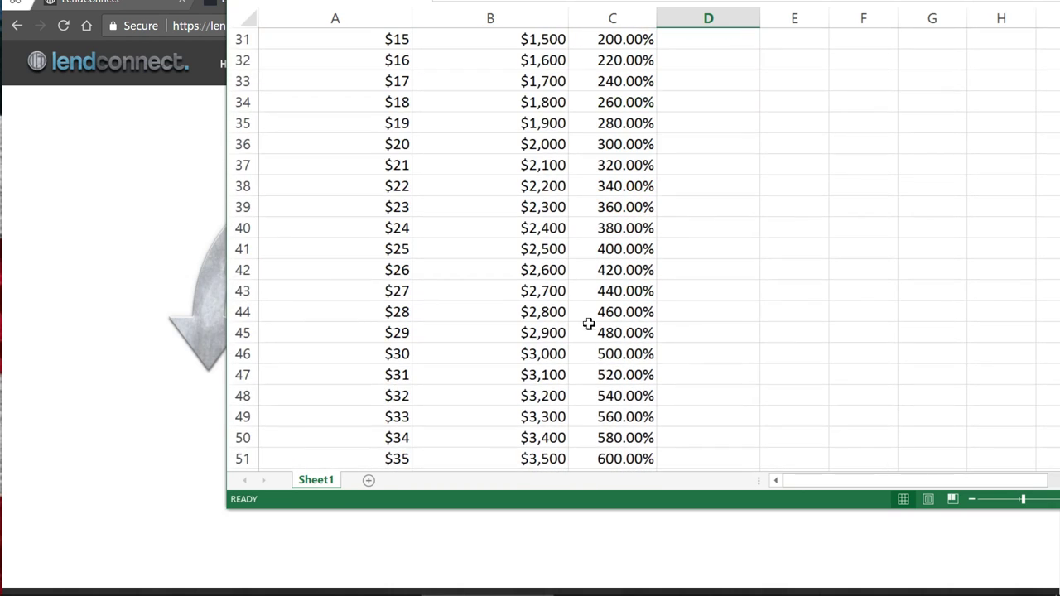
pyautogui.scroll(8, 566, 265)
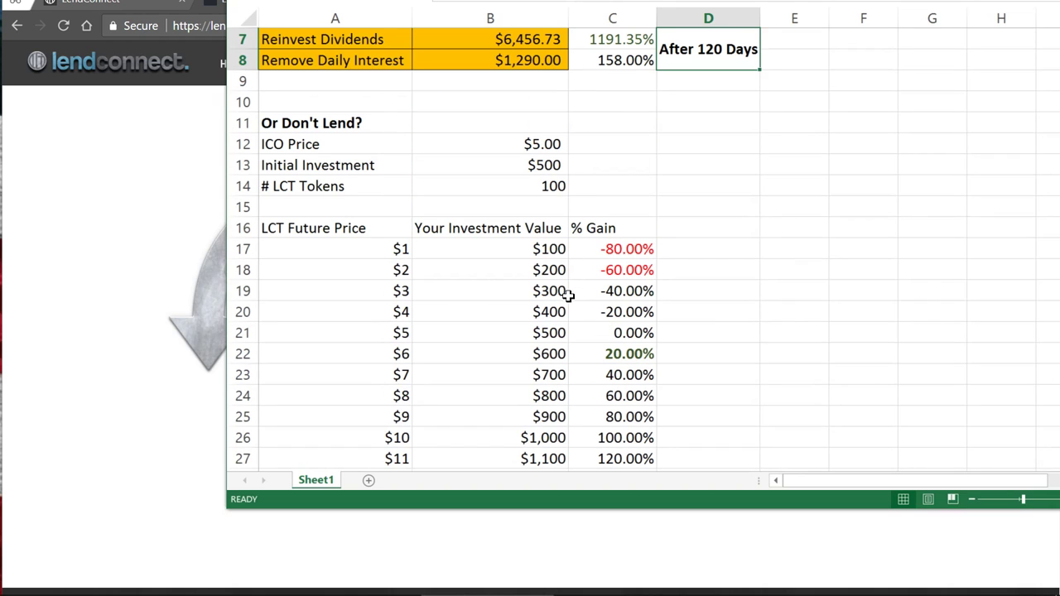
pyautogui.scroll(2, 549, 232)
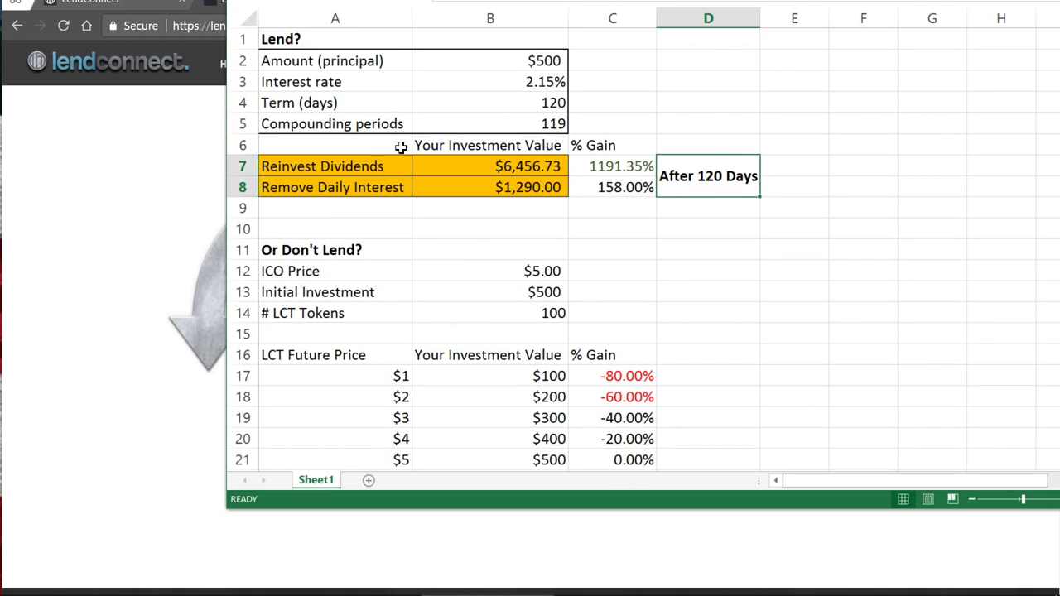
pyautogui.scroll(-2, 547, 375)
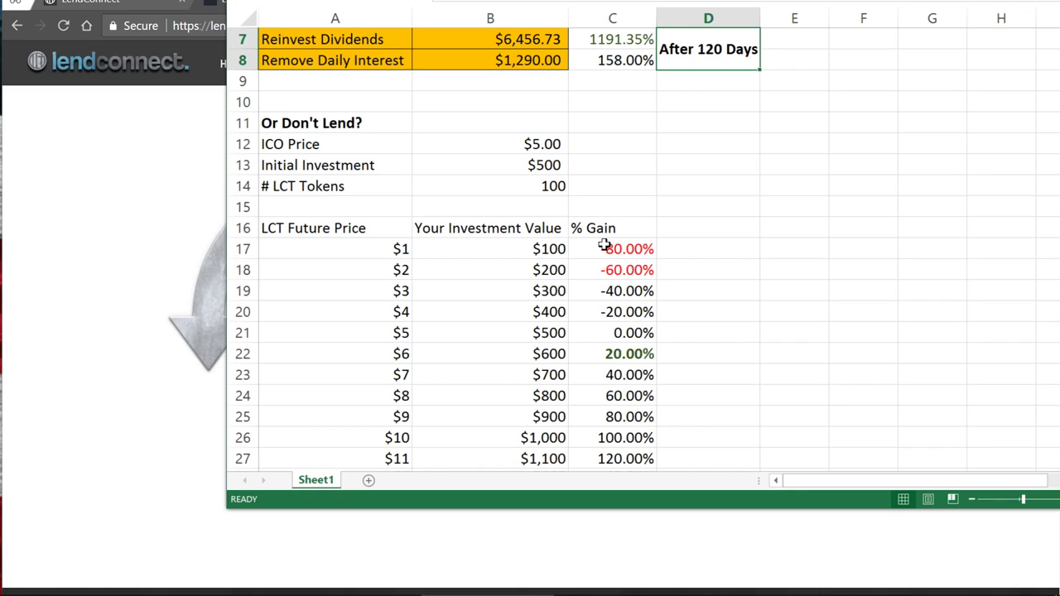
pyautogui.click(604, 246)
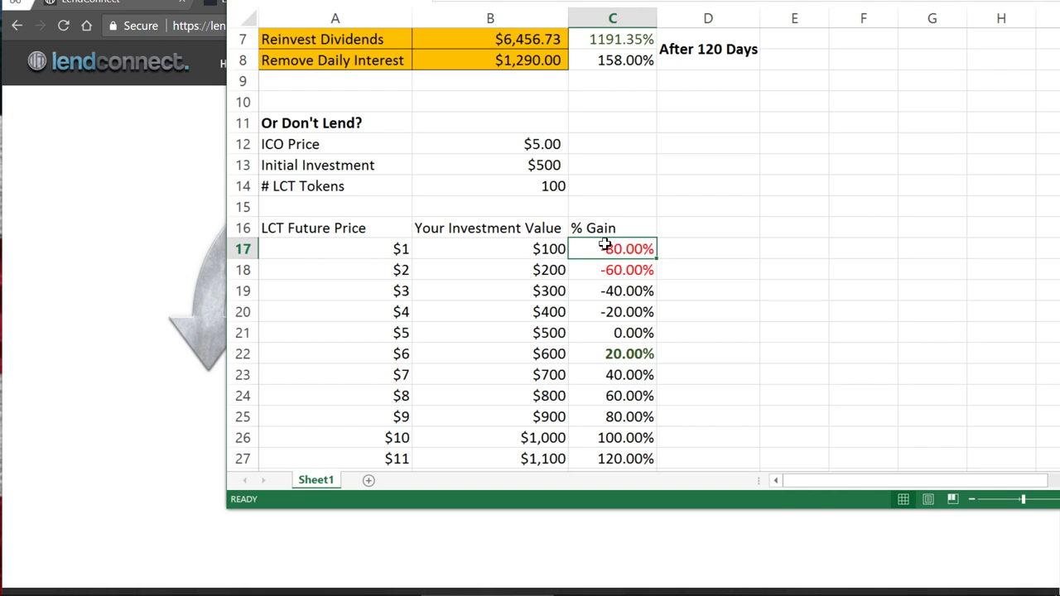
pyautogui.moveTo(605, 244); pyautogui.dragTo(373, 300)
pyautogui.scroll(-2, 377, 298)
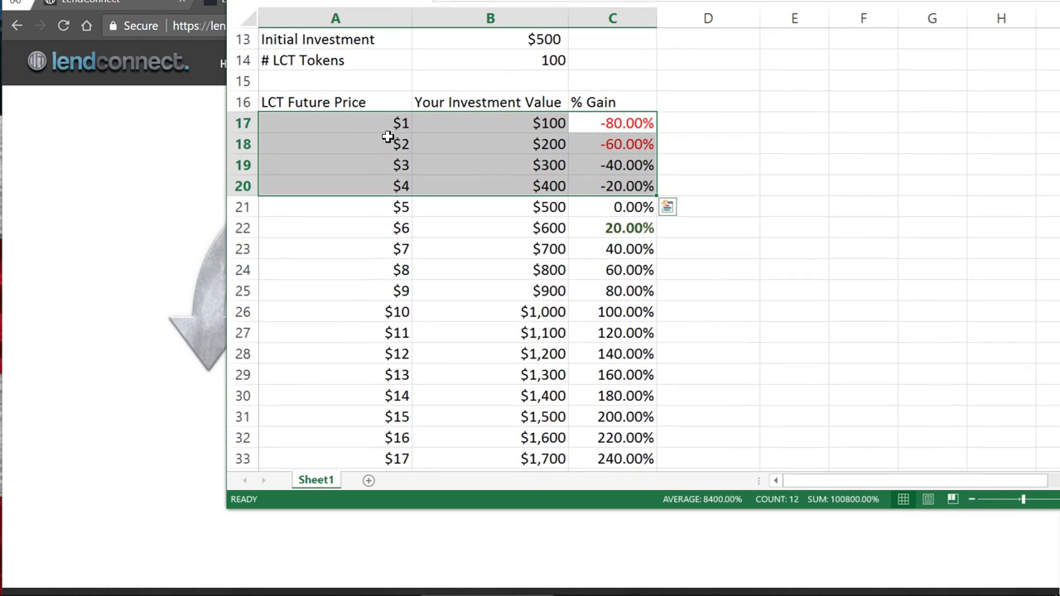
pyautogui.moveTo(386, 134); pyautogui.dragTo(639, 220)
pyautogui.click(638, 220)
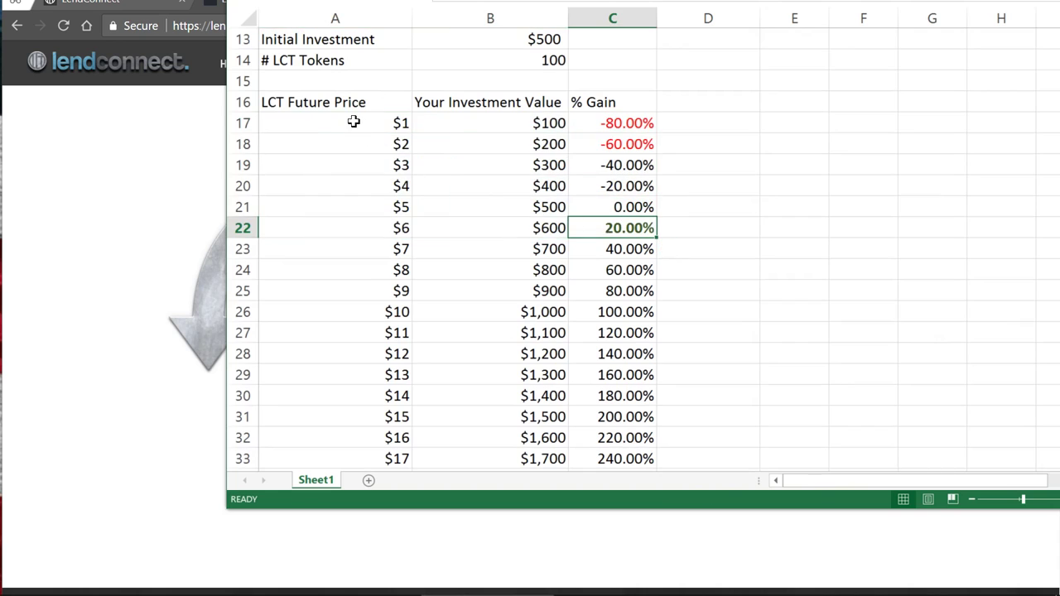
pyautogui.moveTo(353, 122); pyautogui.dragTo(501, 309)
pyautogui.scroll(-2, 501, 310)
pyautogui.scroll(6, 501, 310)
pyautogui.scroll(-5, 497, 318)
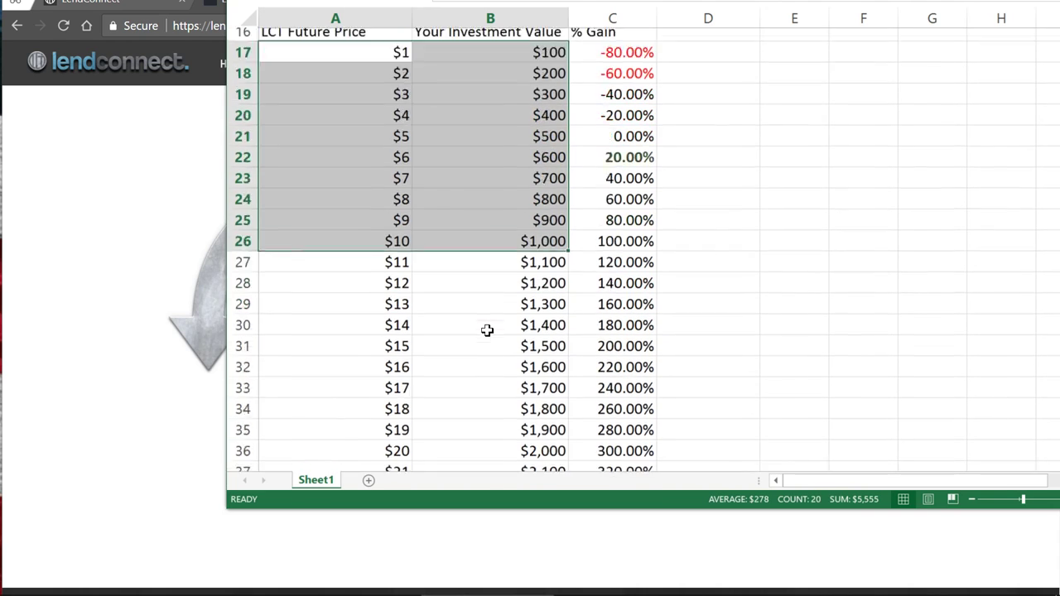
pyautogui.scroll(1, 489, 303)
pyautogui.scroll(2, 473, 281)
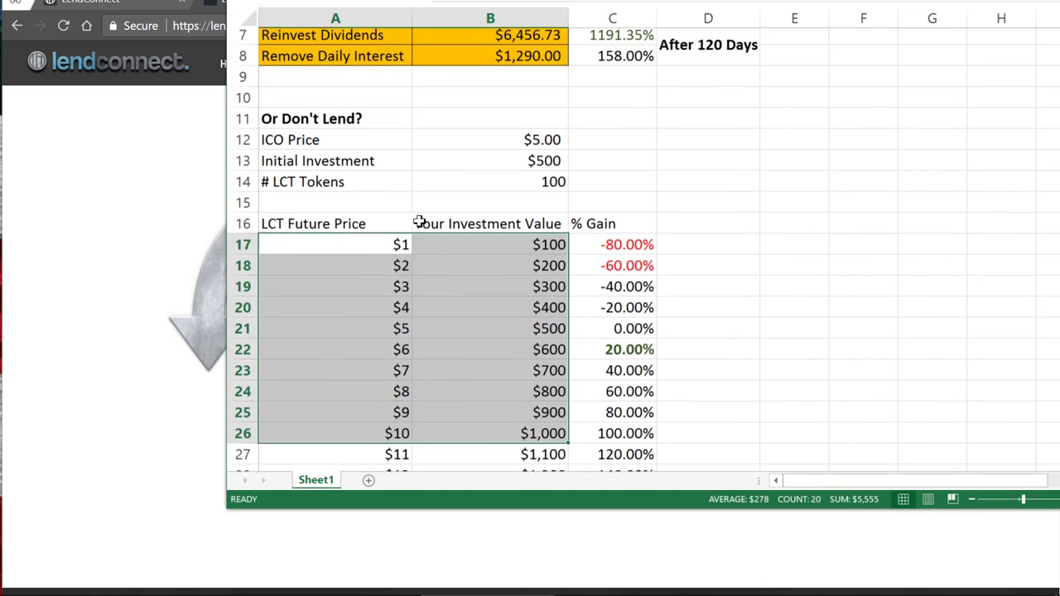
pyautogui.scroll(2, 473, 295)
pyautogui.scroll(-1, 476, 310)
pyautogui.scroll(-1, 476, 309)
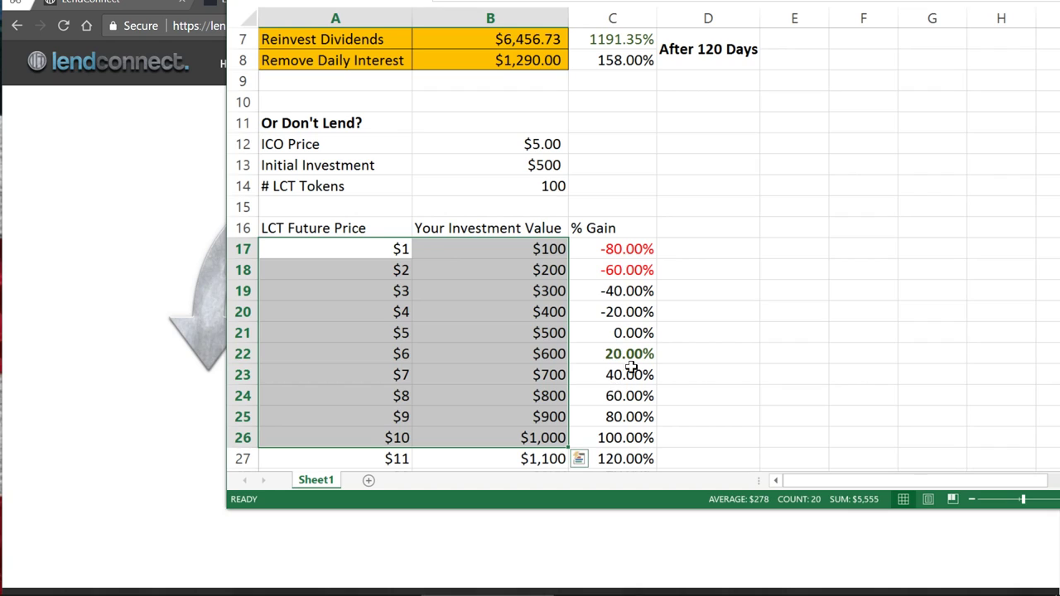
pyautogui.moveTo(633, 354); pyautogui.dragTo(409, 348)
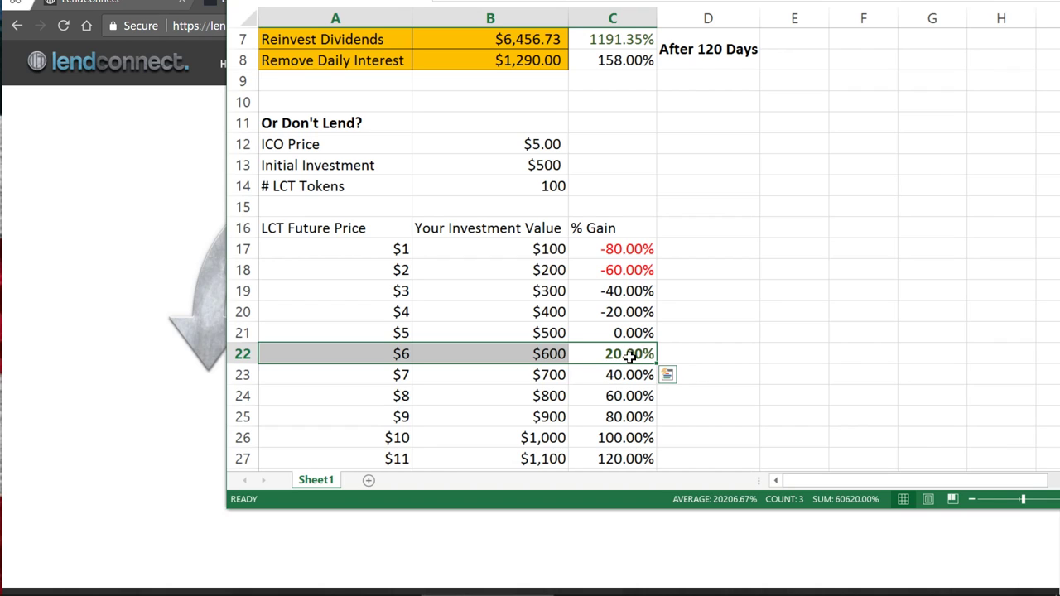
pyautogui.scroll(2, 613, 377)
pyautogui.scroll(-2, 621, 376)
pyautogui.scroll(-1, 613, 358)
pyautogui.scroll(1, 612, 356)
pyautogui.click(619, 351)
pyautogui.click(627, 335)
pyautogui.click(619, 314)
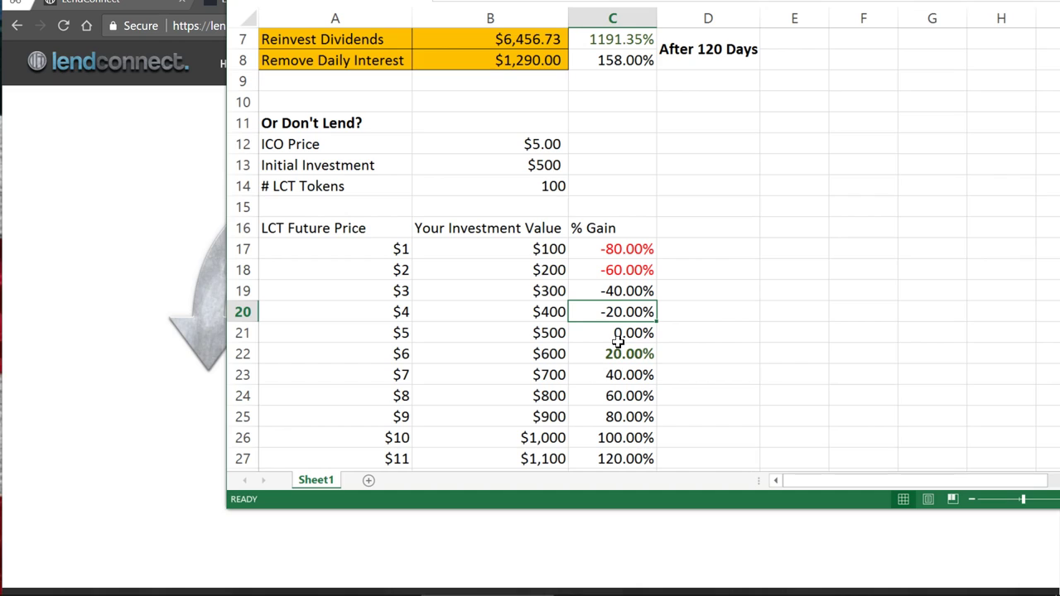
pyautogui.moveTo(634, 336); pyautogui.dragTo(362, 350)
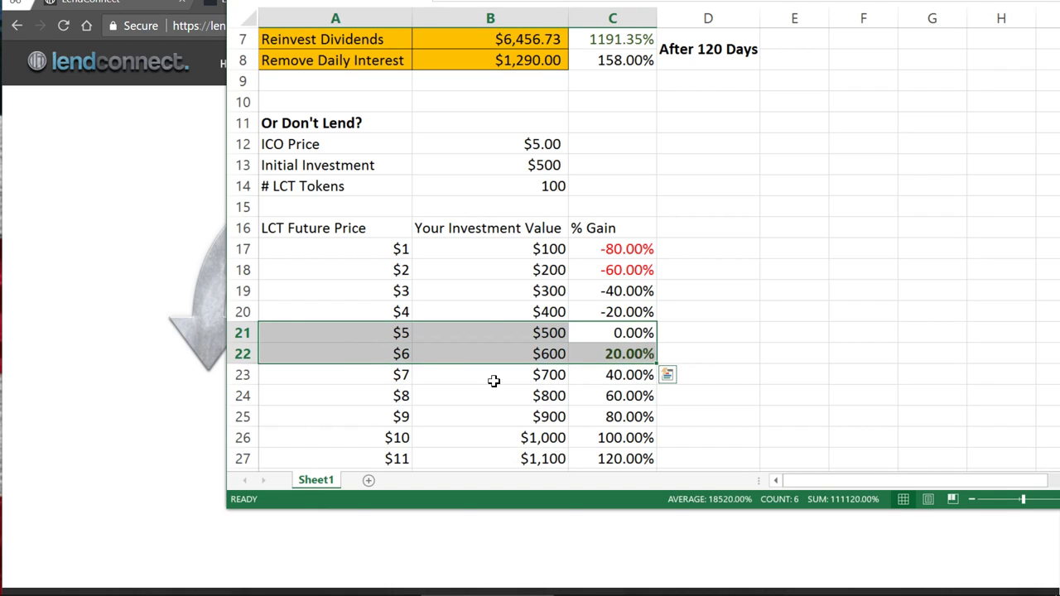
pyautogui.scroll(2, 515, 383)
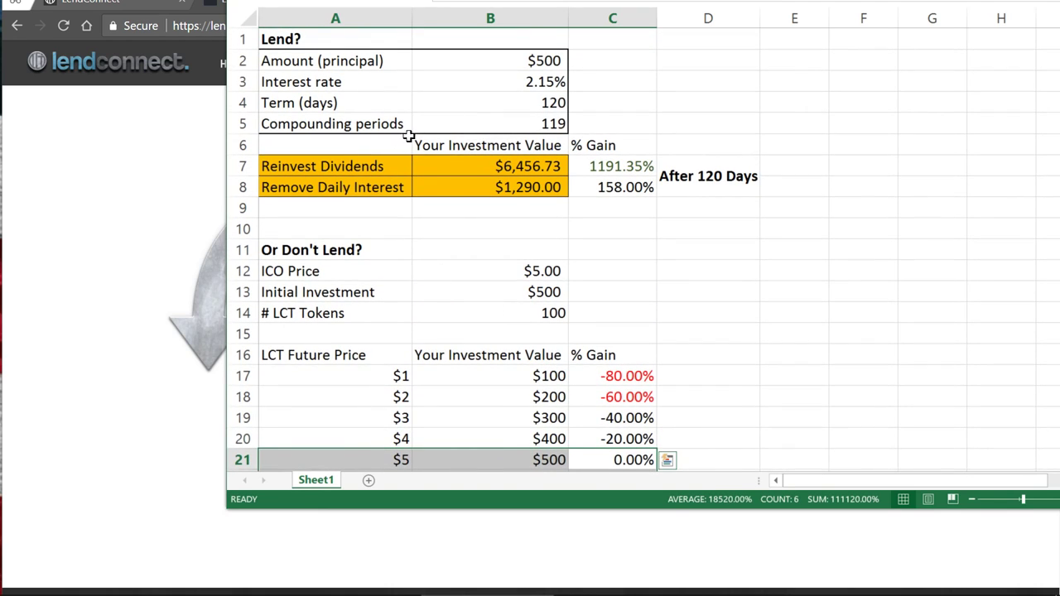
pyautogui.scroll(-2, 417, 242)
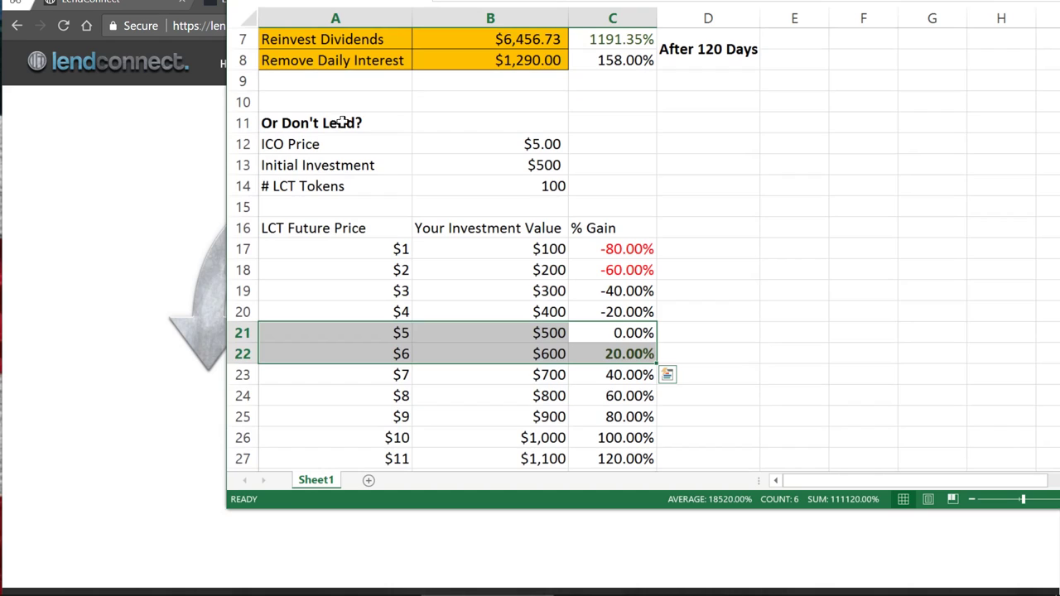
pyautogui.moveTo(361, 315); pyautogui.dragTo(613, 354)
pyautogui.scroll(2, 565, 153)
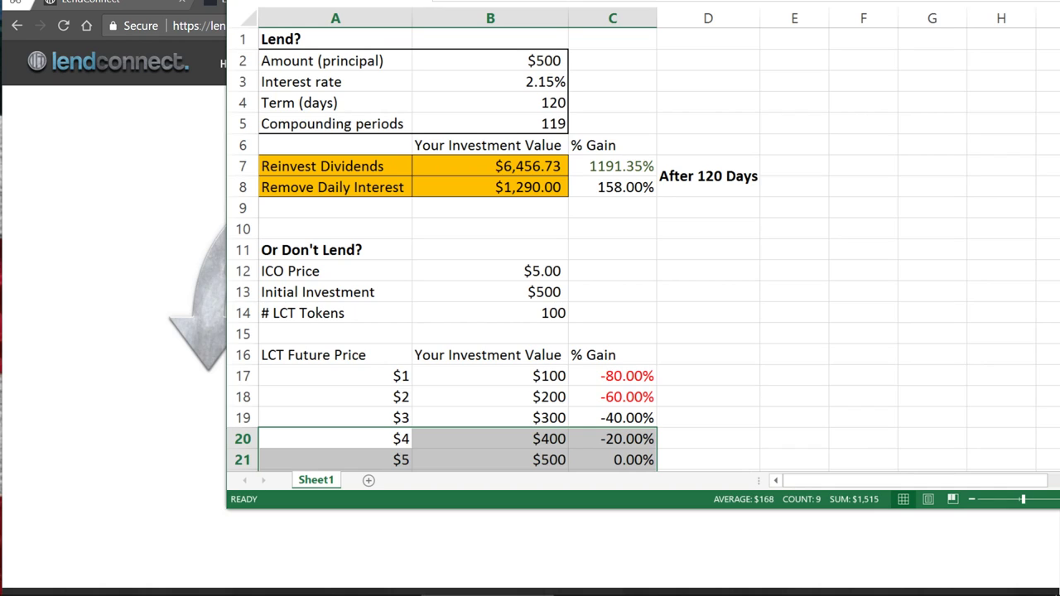
# Select the Lend input block A2:B5, from Amount through Compounding periods.
pyautogui.moveTo(342, 64); pyautogui.dragTo(524, 128)
pyautogui.click(497, 124)
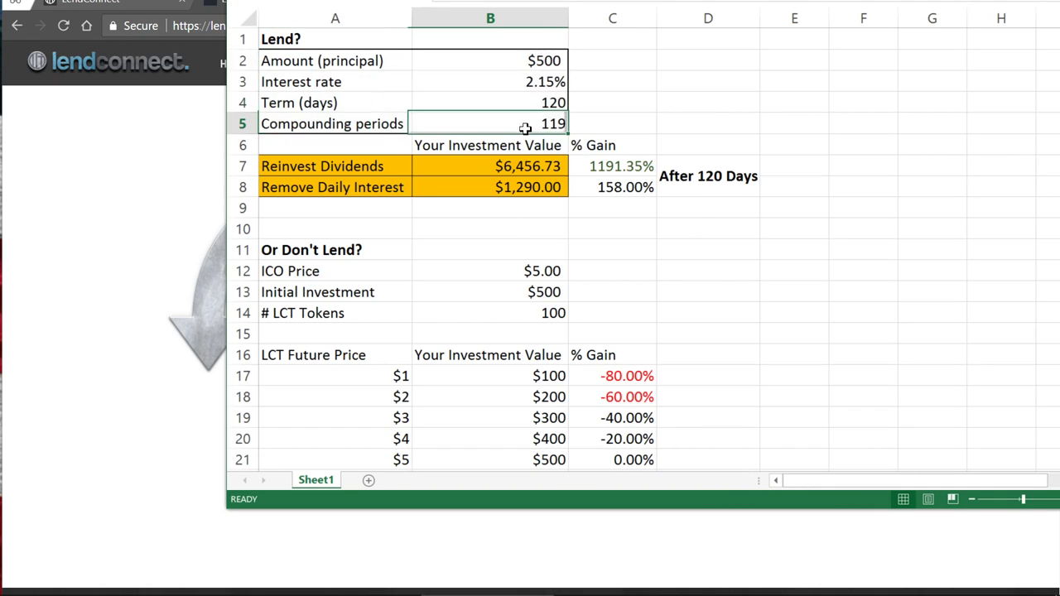
pyautogui.moveTo(454, 121); pyautogui.dragTo(308, 61)
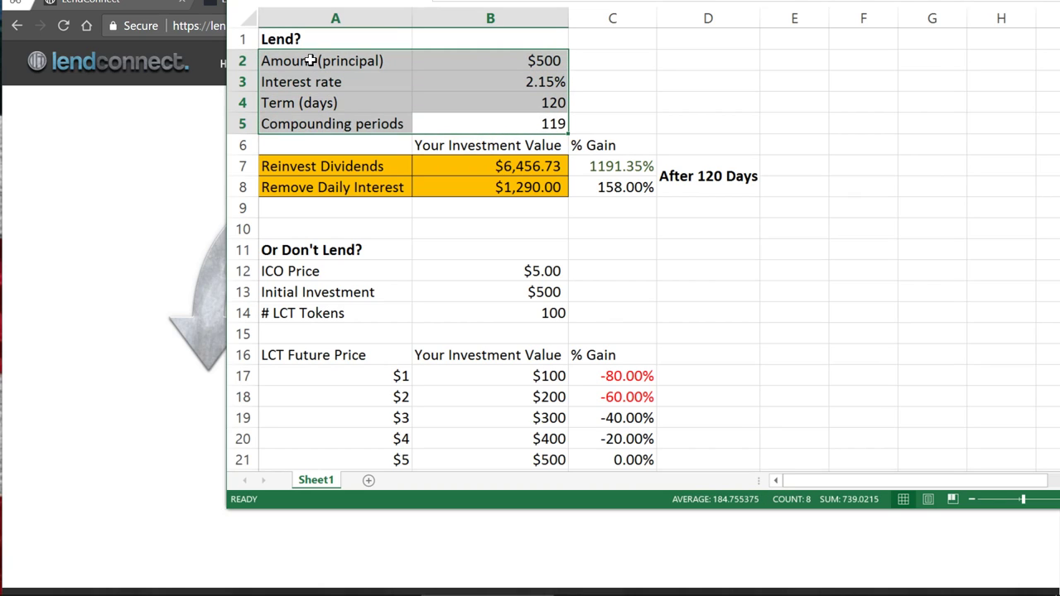
pyautogui.click(364, 82)
pyautogui.moveTo(376, 59); pyautogui.dragTo(331, 63)
pyautogui.click(537, 120)
pyautogui.scroll(-2, 367, 253)
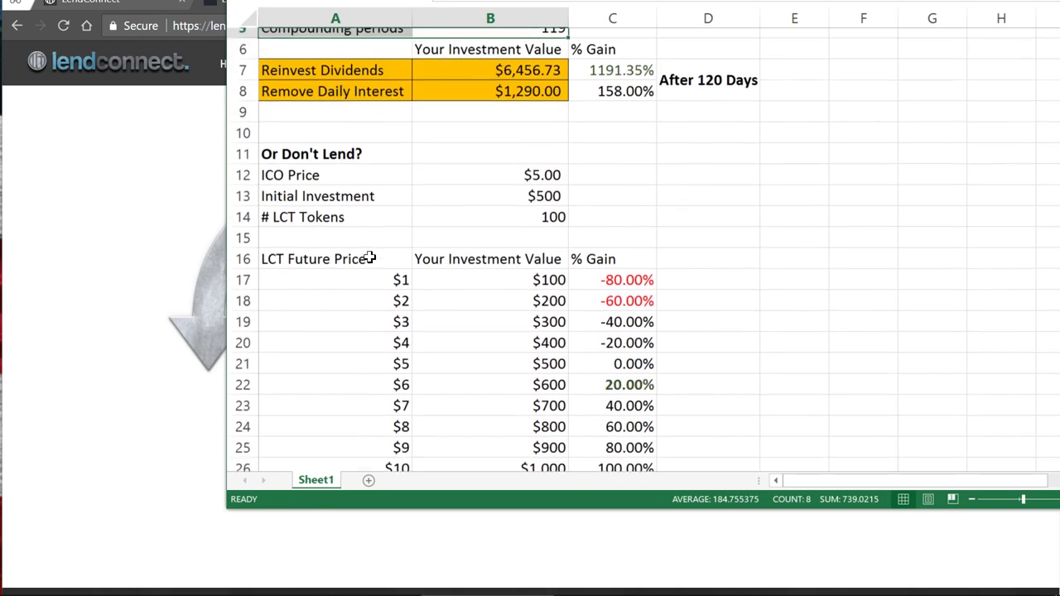
pyautogui.scroll(2, 367, 254)
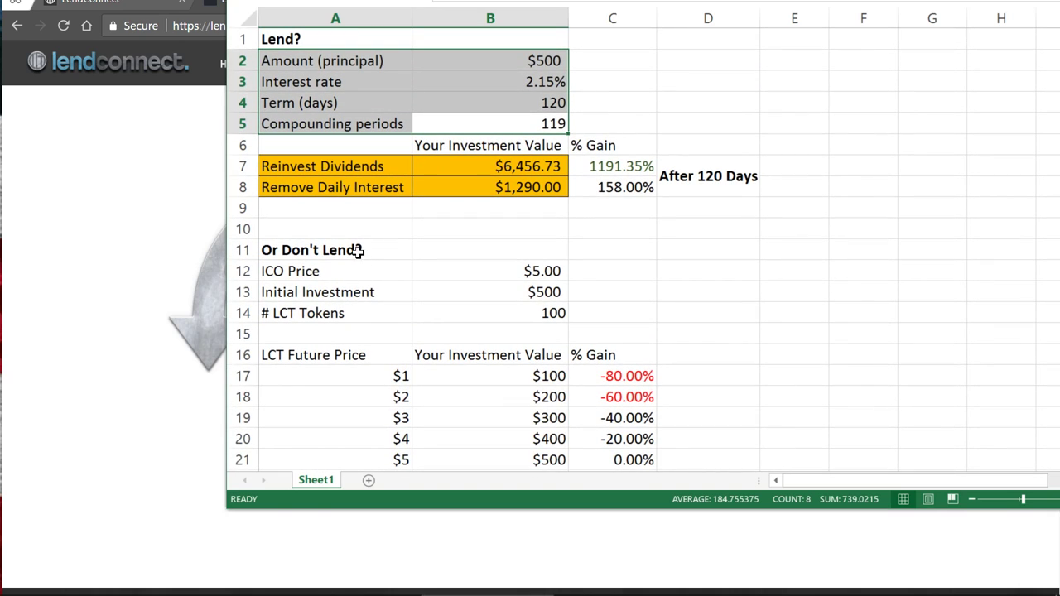
# Paint the Lend block's formatting onto the Don't Lend inputs A11:B14 and the $1 price row.
pyautogui.moveTo(356, 250); pyautogui.dragTo(498, 313)
pyautogui.scroll(-2, 497, 312)
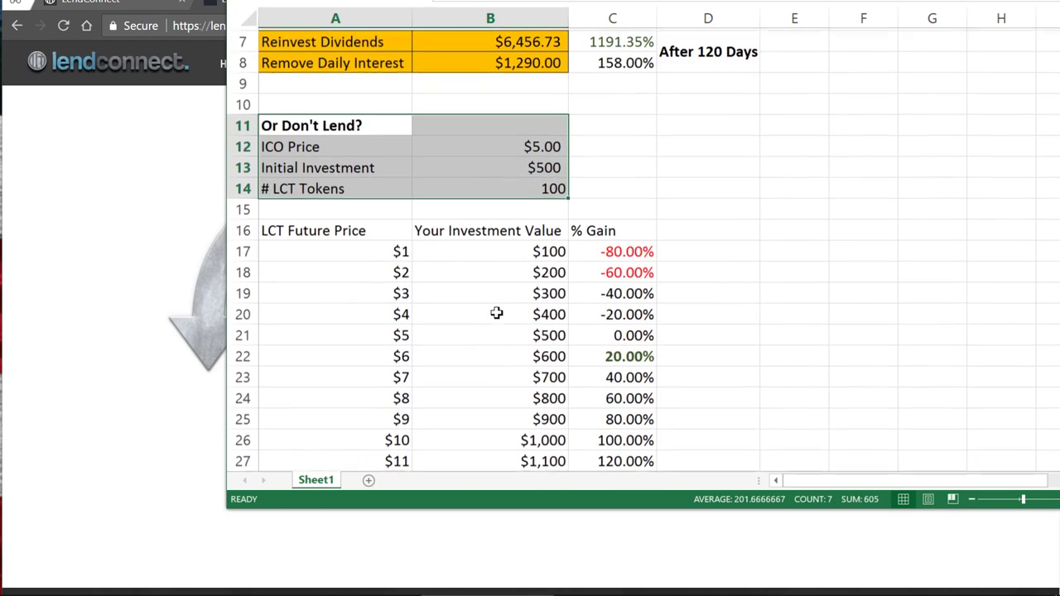
pyautogui.moveTo(360, 255); pyautogui.dragTo(608, 256)
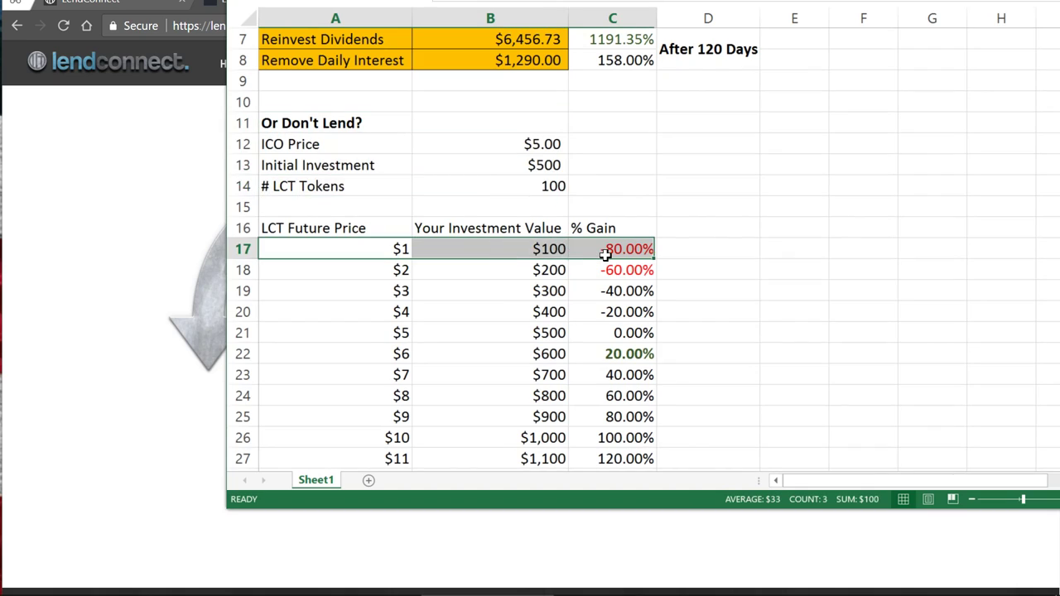